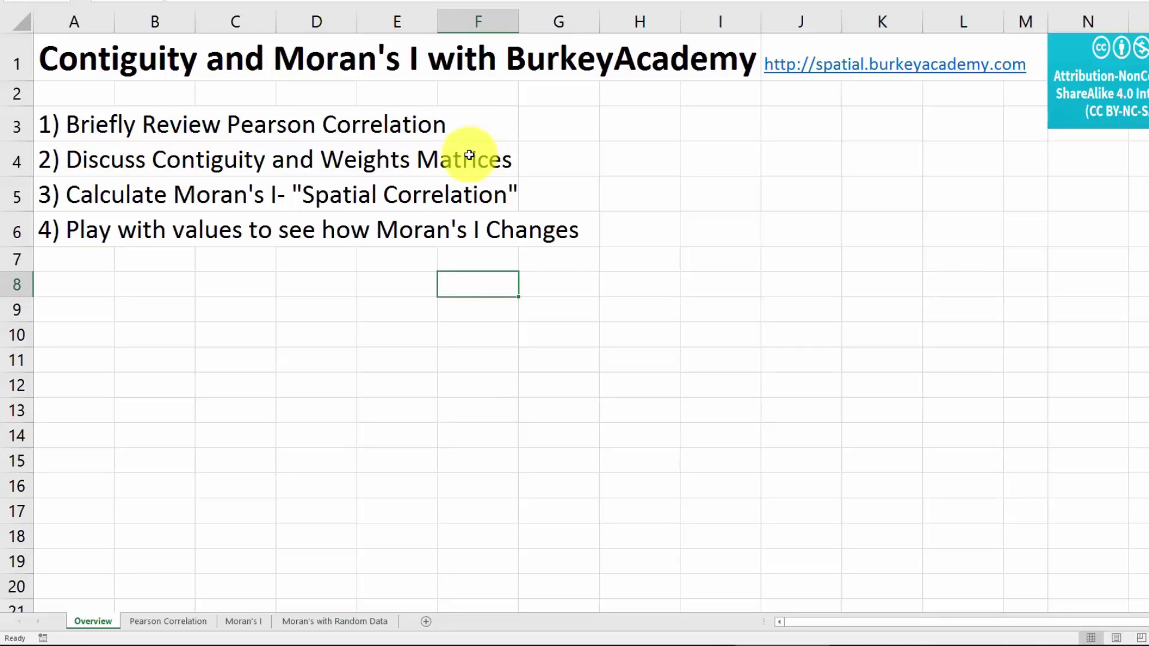
- Review the agenda items on calculating and experimenting with Moran's I, and open the Pearson Correlation sheet
drag(57, 192, 497, 184)
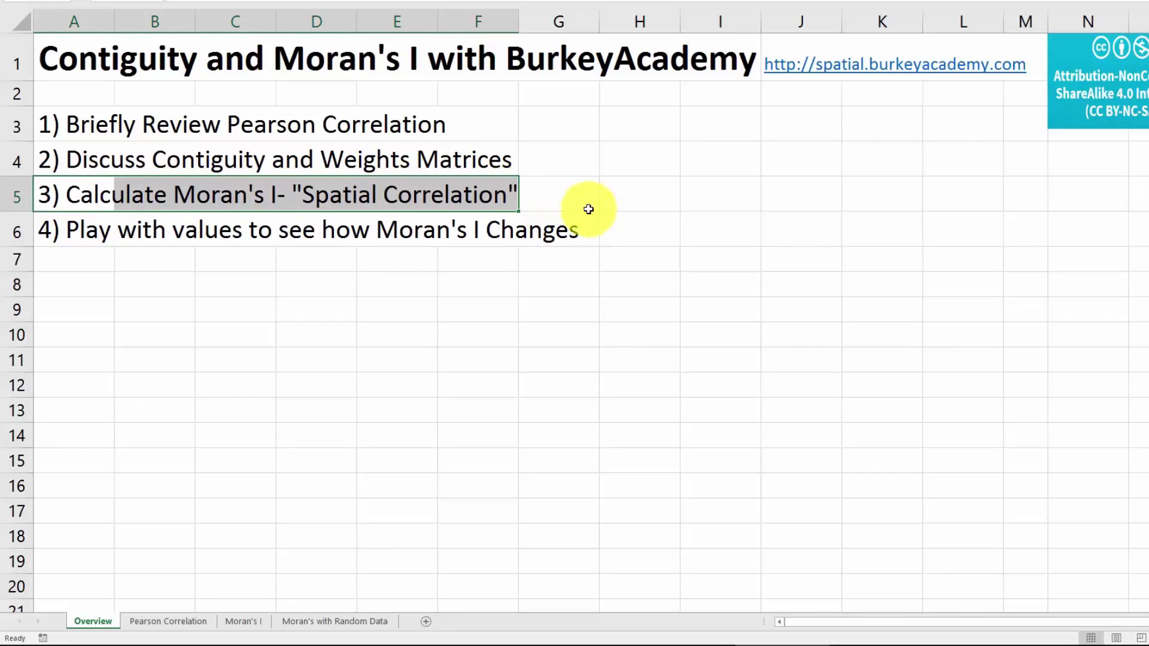
click(56, 263)
click(62, 227)
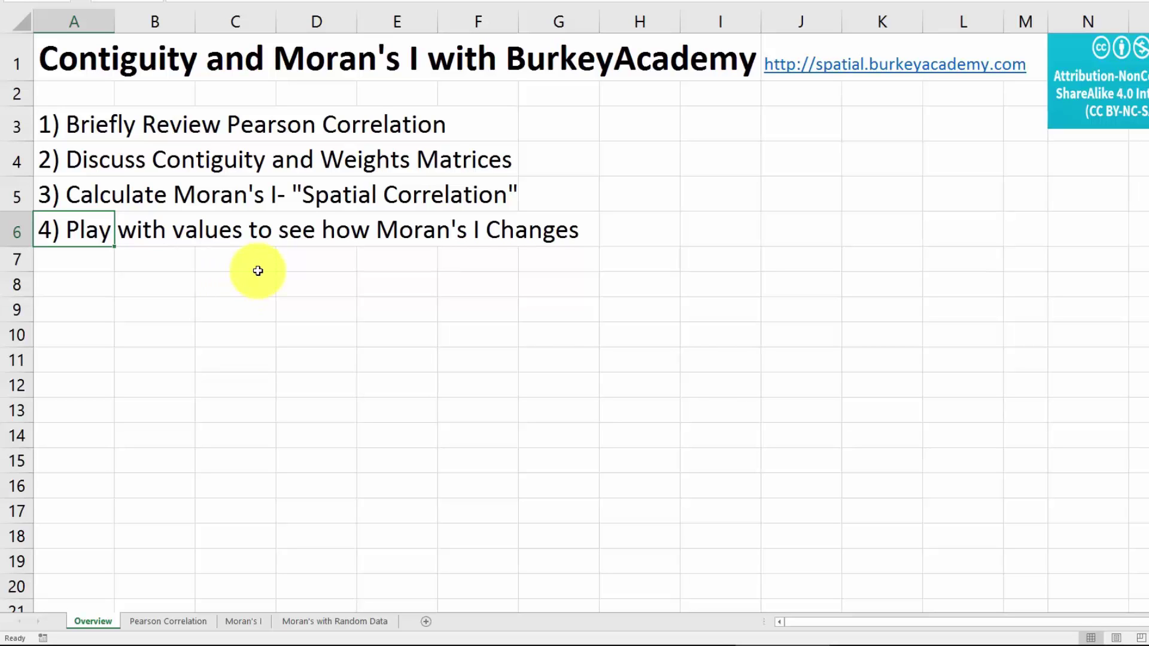
click(159, 621)
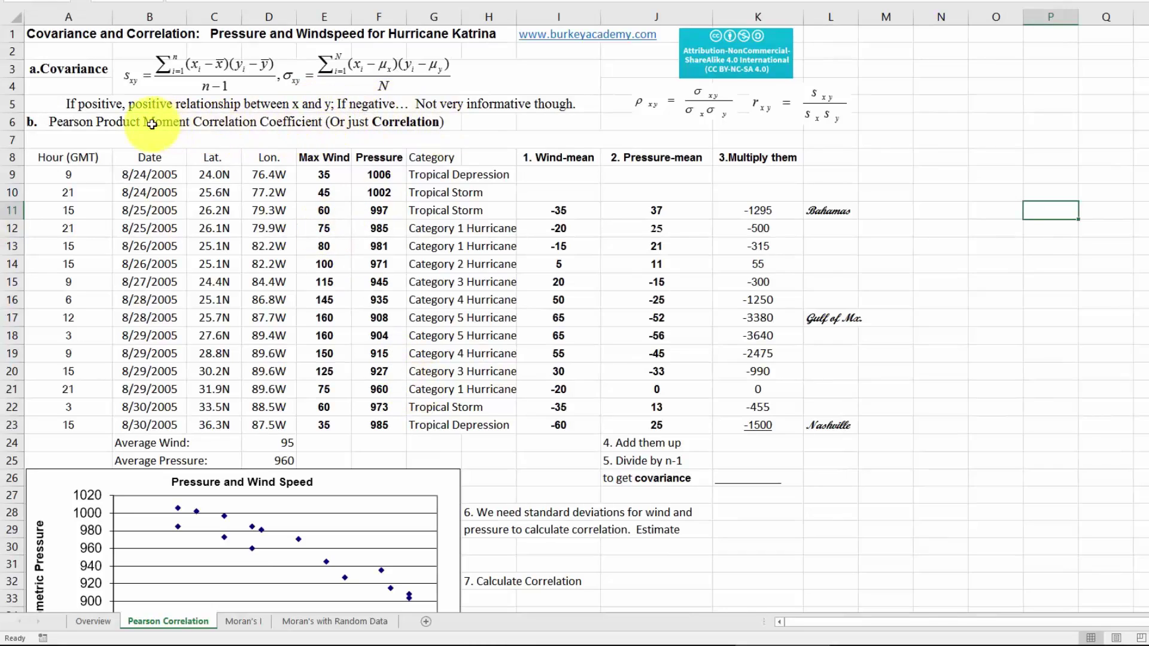
- Slightly enlarge the population correlation formula object to the right of the covariance equations
scroll(151, 124, up, 4)
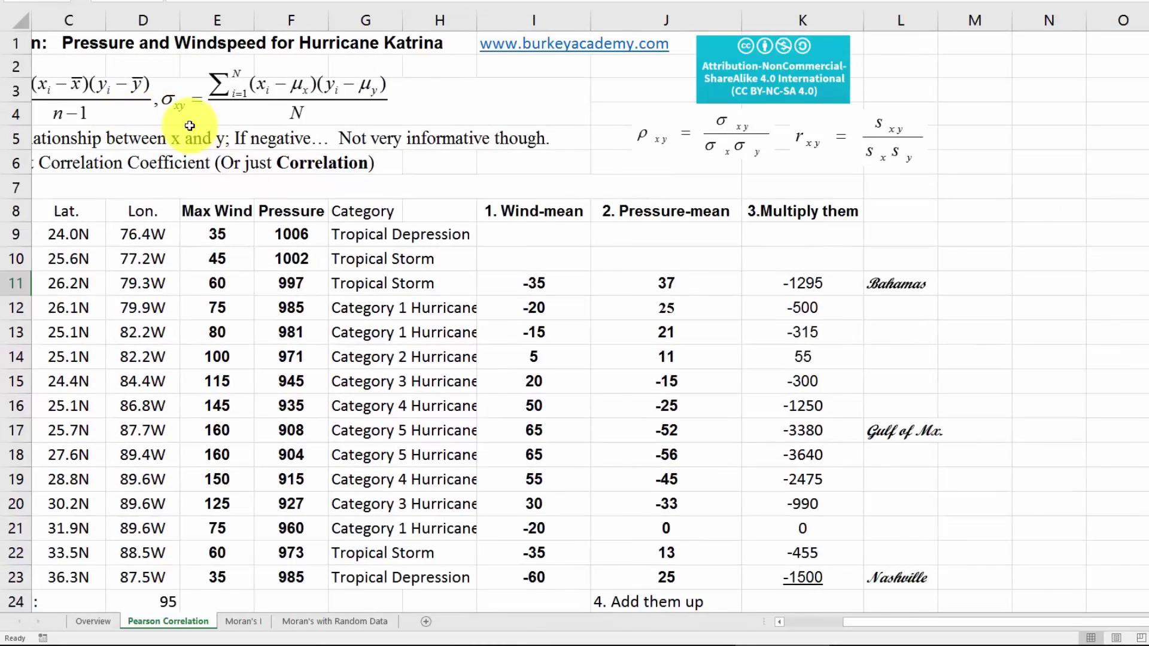
key(Up)
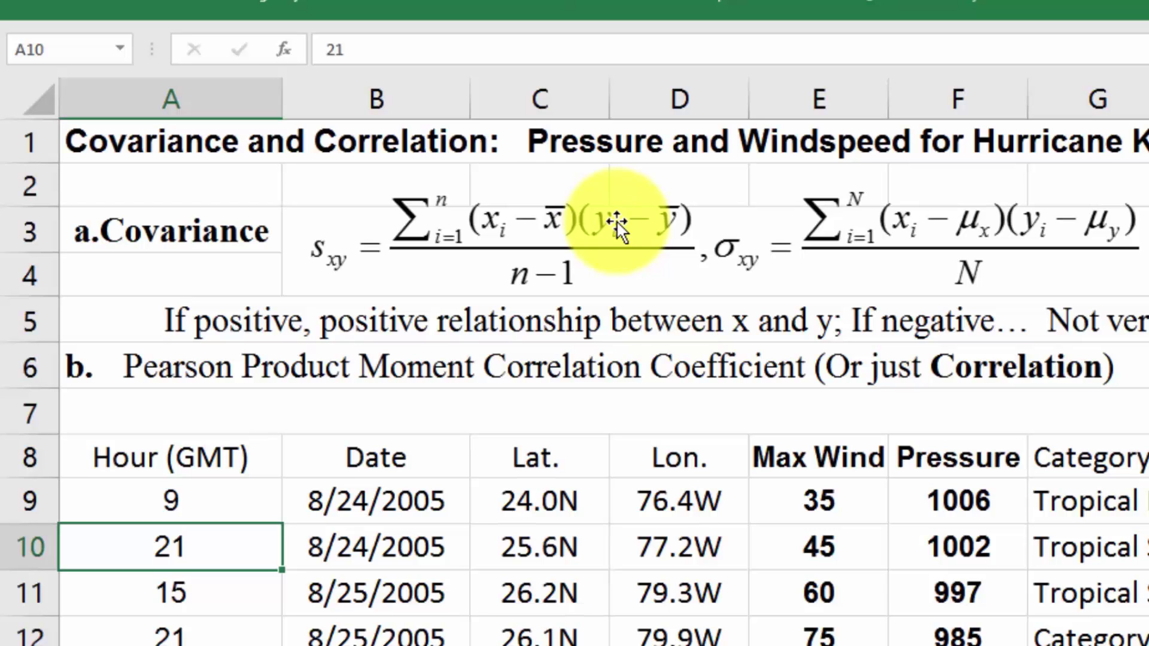
click(383, 194)
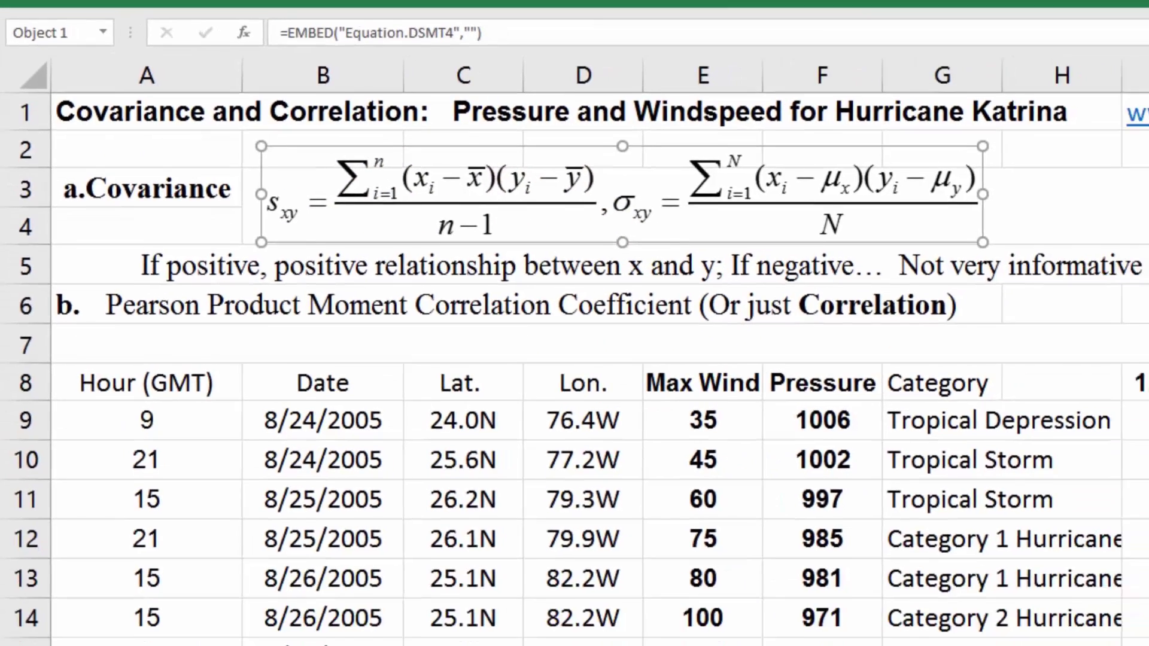
click(933, 133)
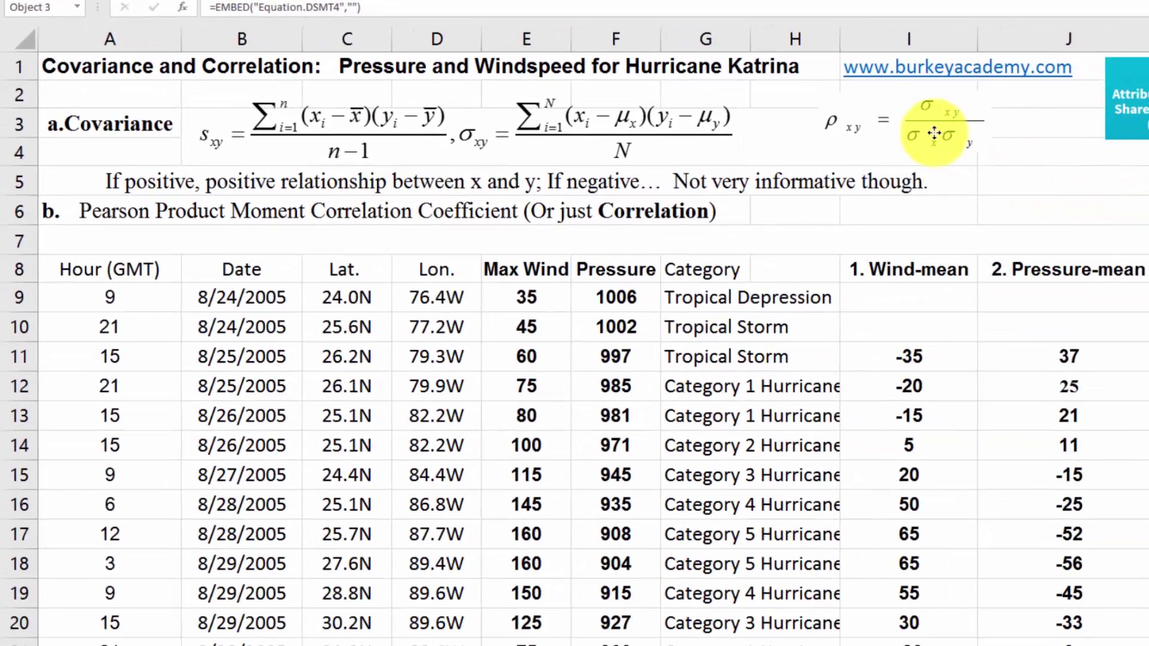
drag(987, 153, 1012, 158)
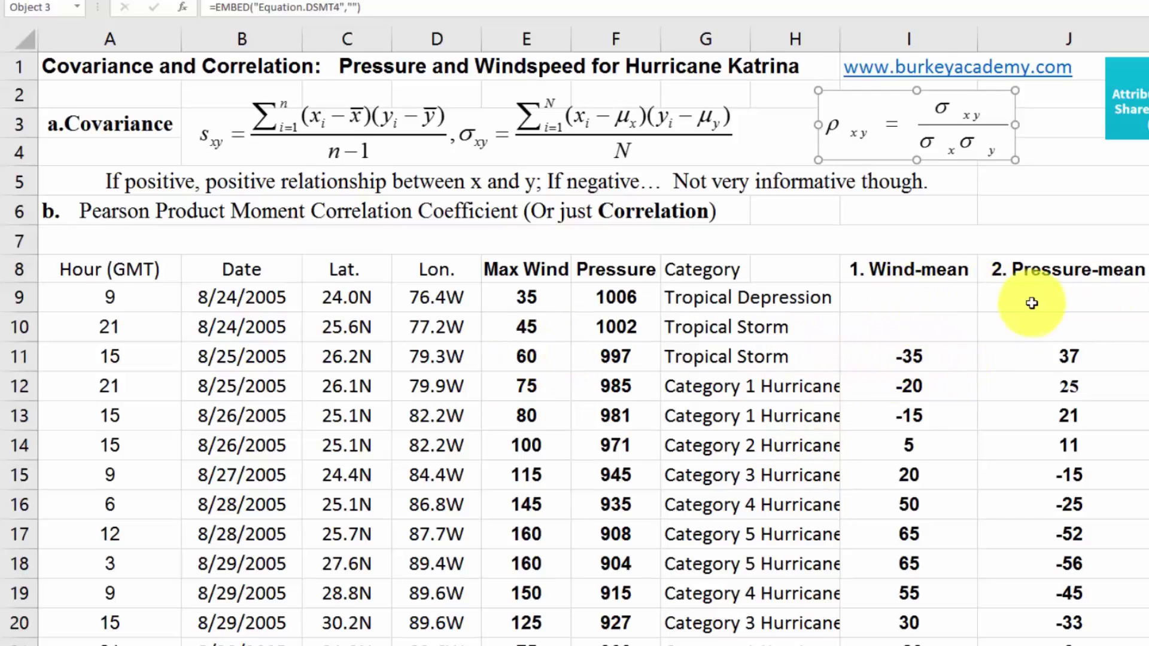
- Examine the pressure and wind speed chart, the Max Wind column and the average wind value
scroll(1017, 299, down, 5)
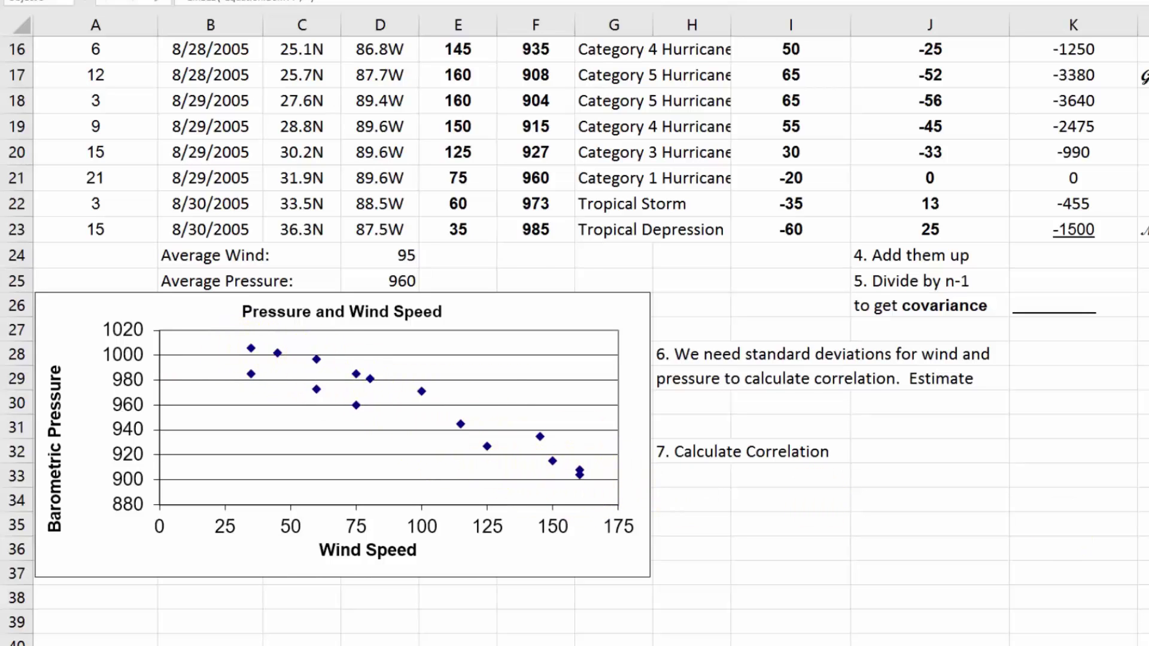
scroll(993, 454, up, 5)
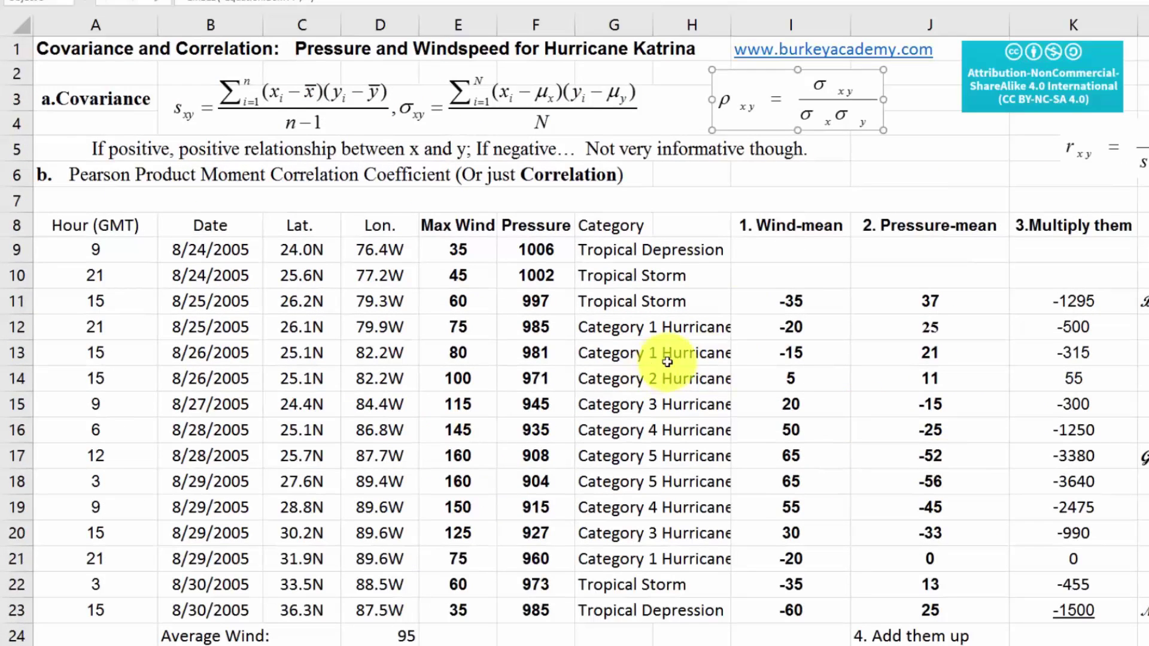
click(777, 253)
click(439, 247)
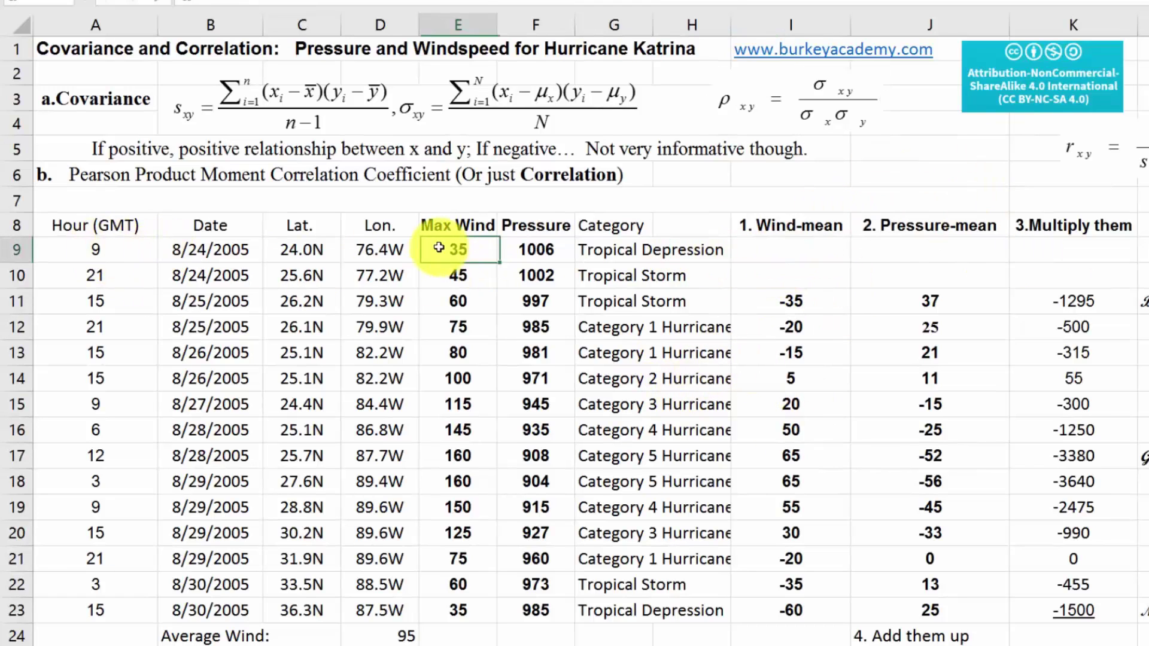
drag(442, 248, 466, 608)
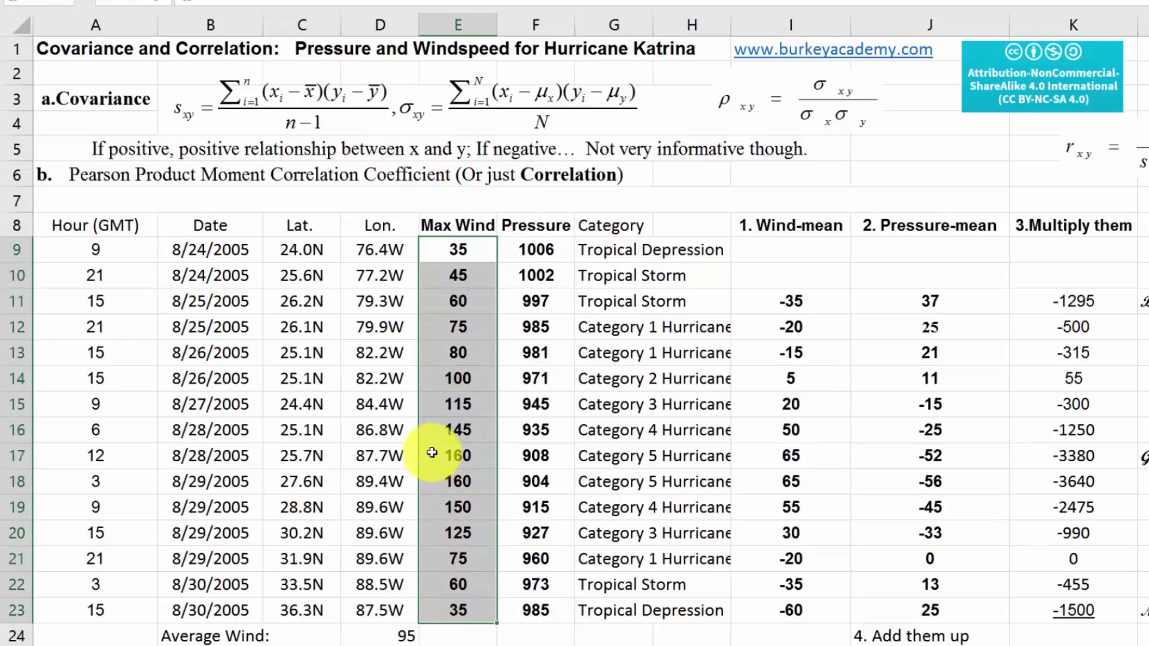
scroll(432, 453, down, 4)
click(385, 331)
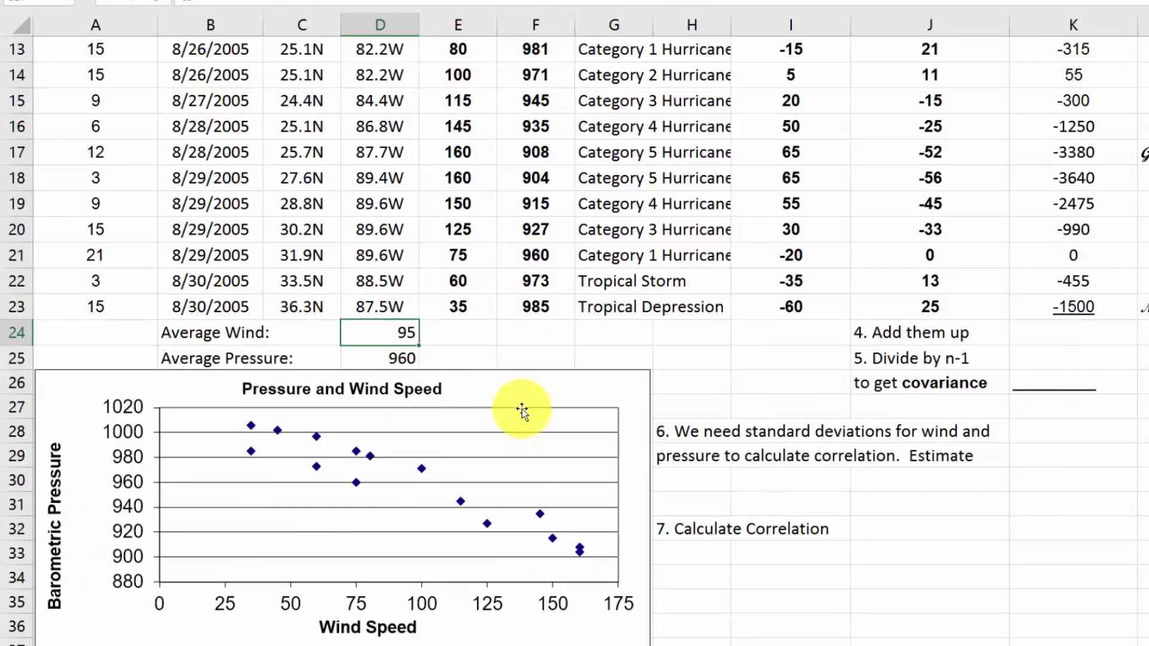
- Fill in the missing Wind-mean, Pressure-mean and product values for the first two hurricane readings in rows 9 and 10
scroll(523, 411, up, 4)
click(448, 246)
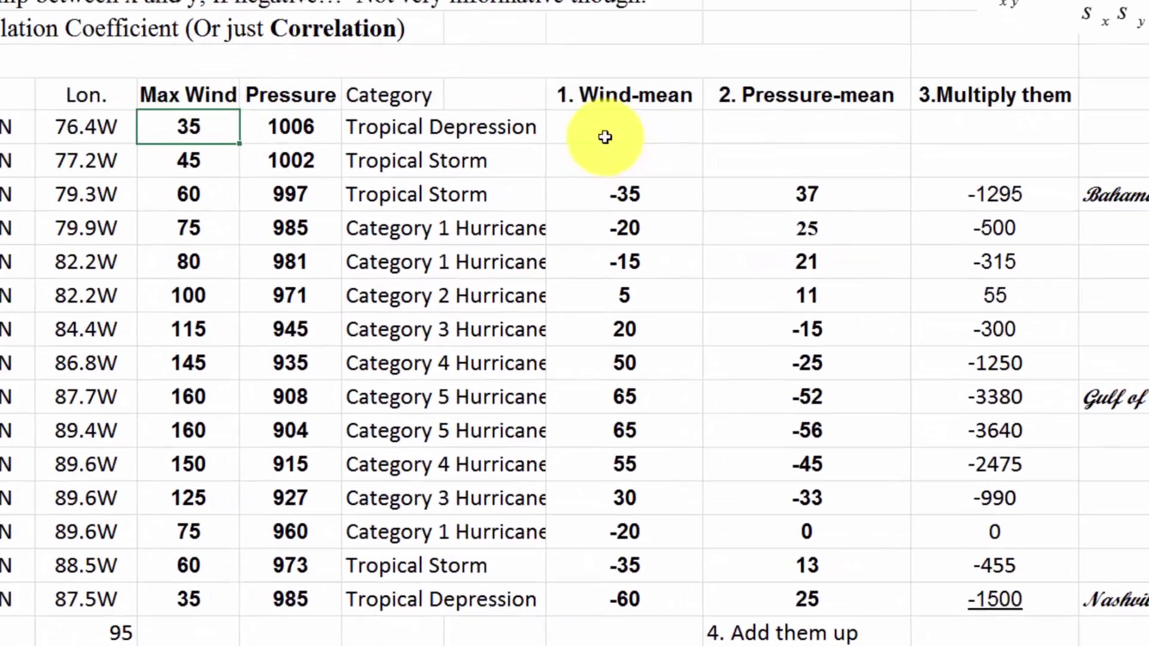
click(780, 249)
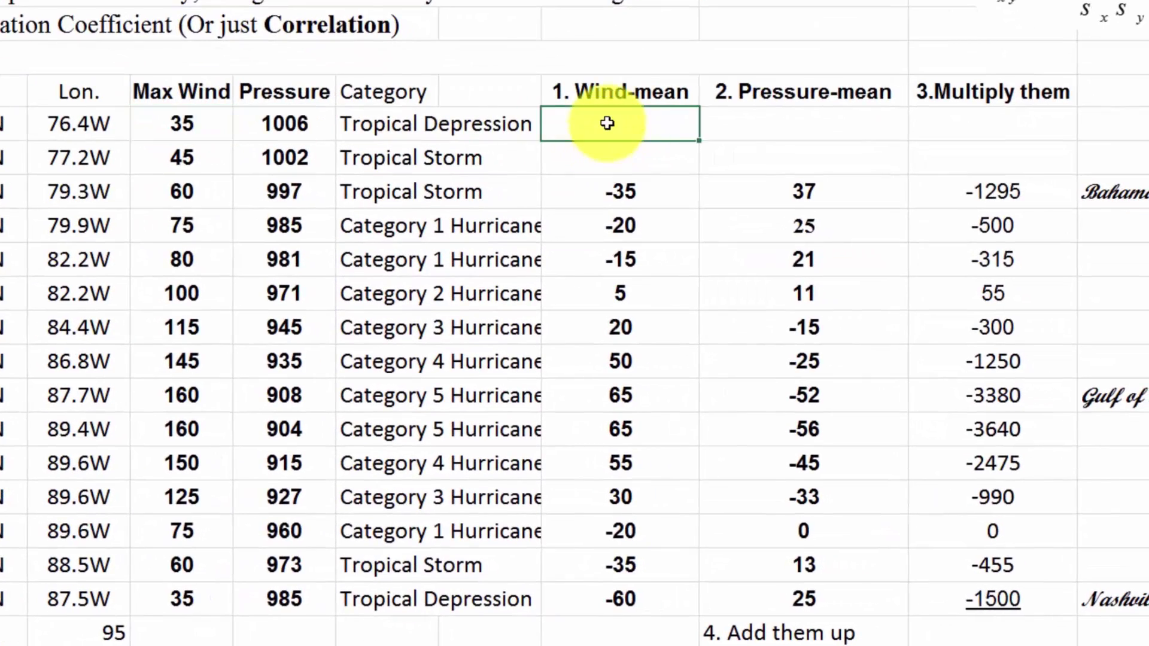
text(=)
click(172, 127)
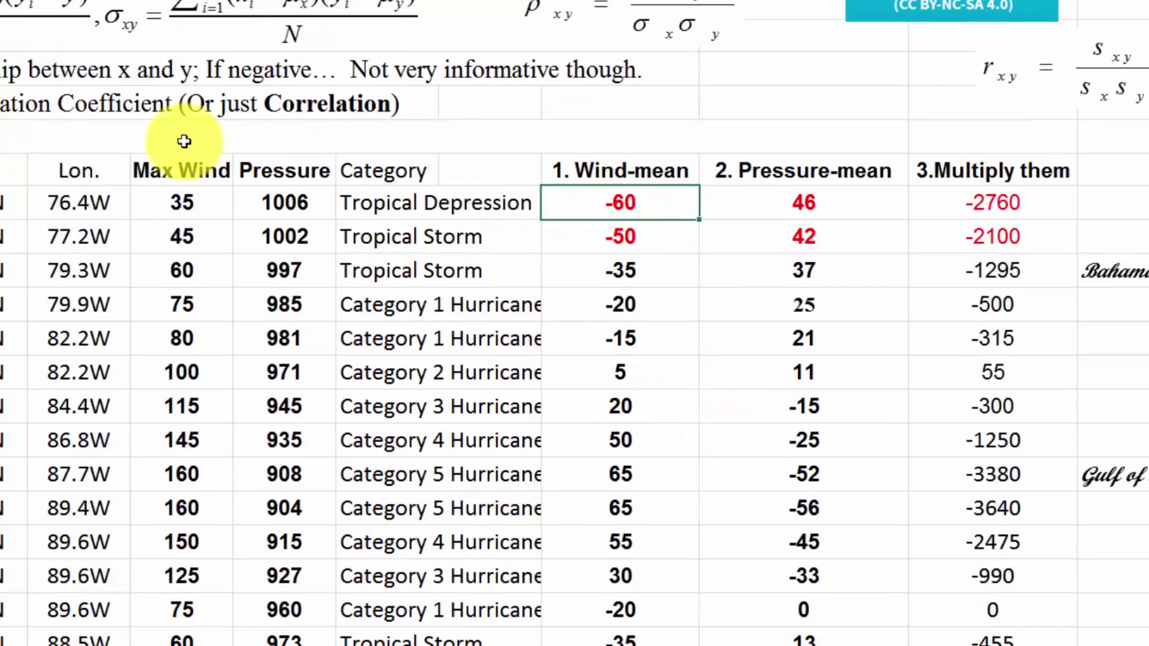
- Compare the first two wind and pressure readings with their deviations from the average, and the first pair of deviations with its product
click(175, 230)
click(249, 232)
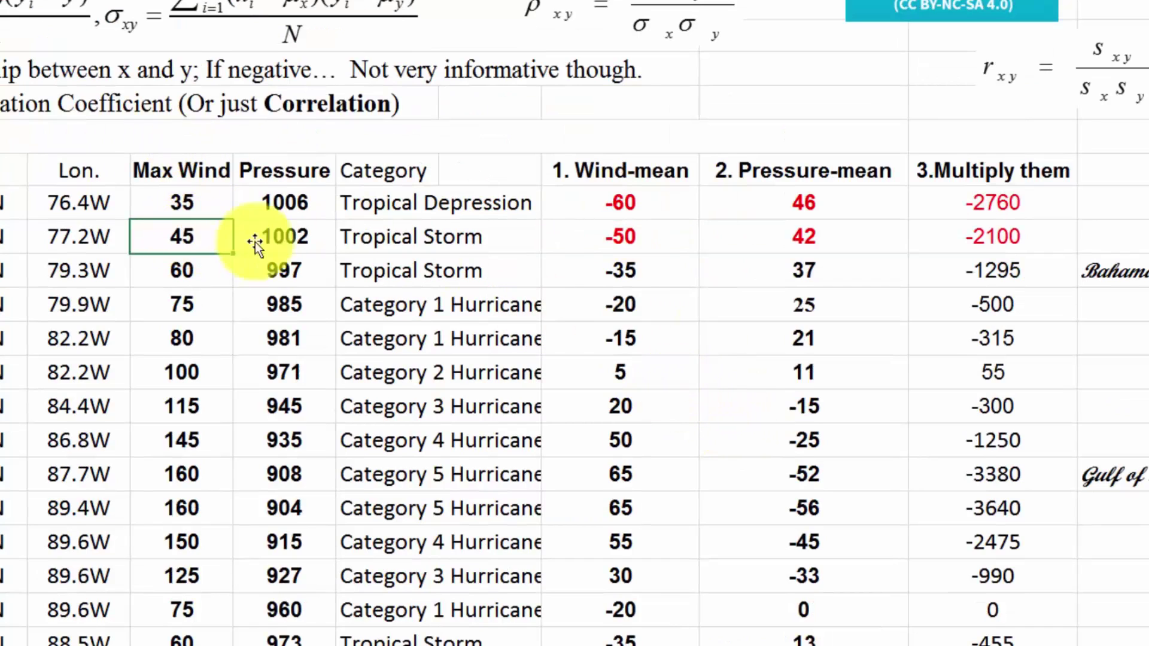
click(595, 246)
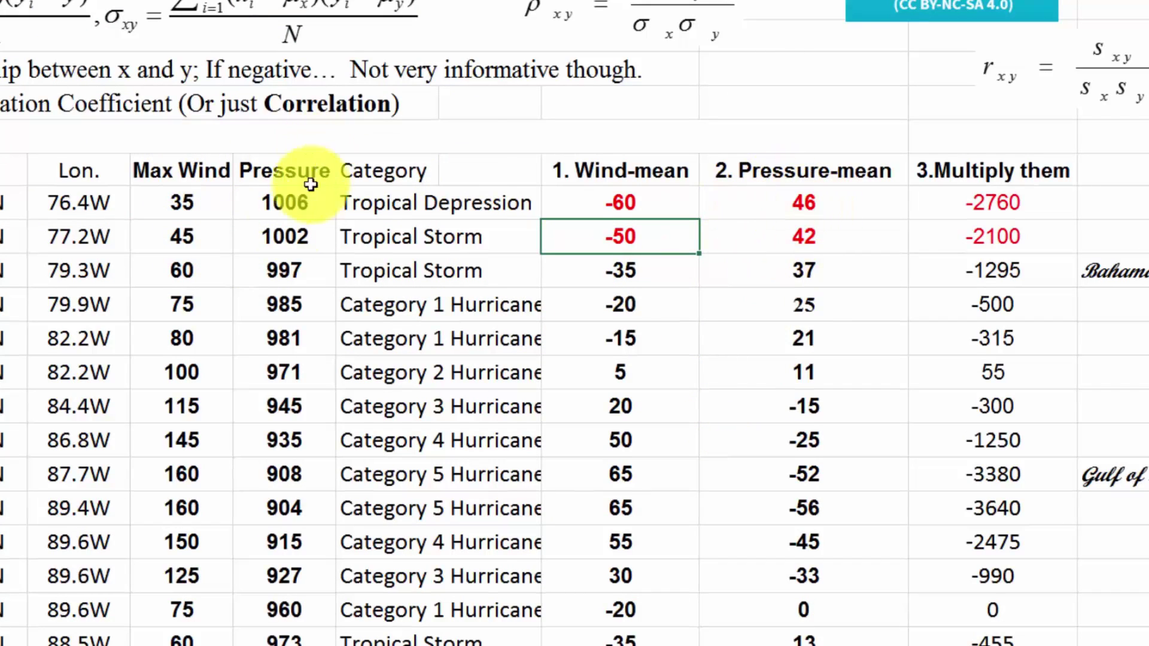
drag(279, 197, 292, 248)
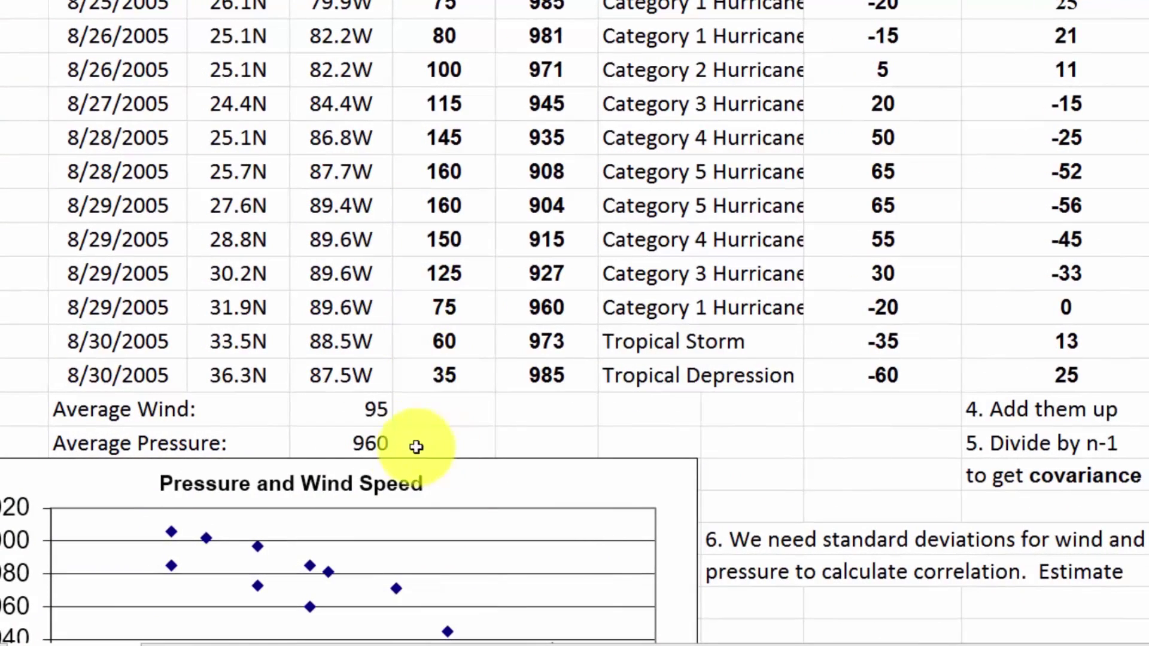
click(383, 442)
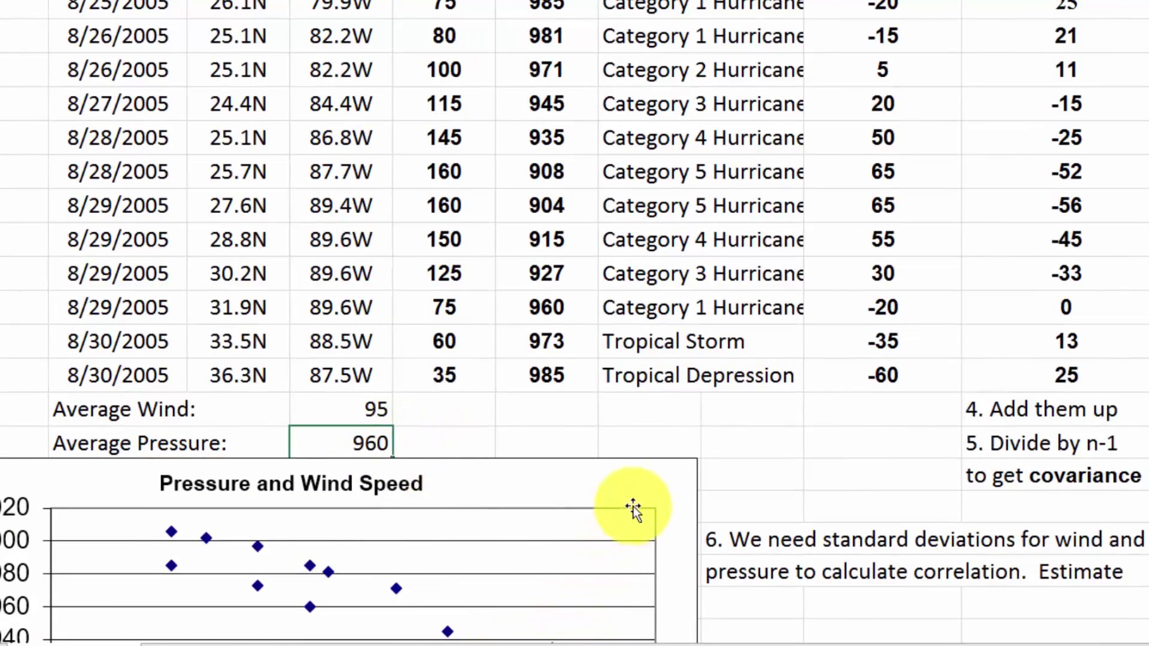
scroll(633, 506, up, 3)
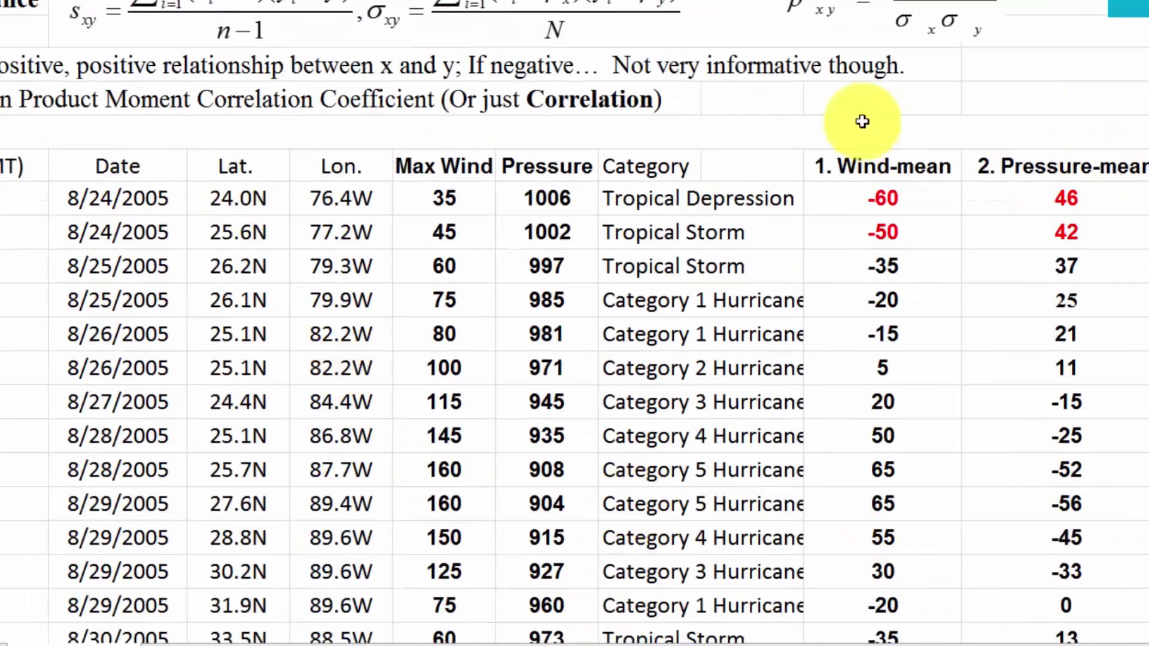
click(548, 200)
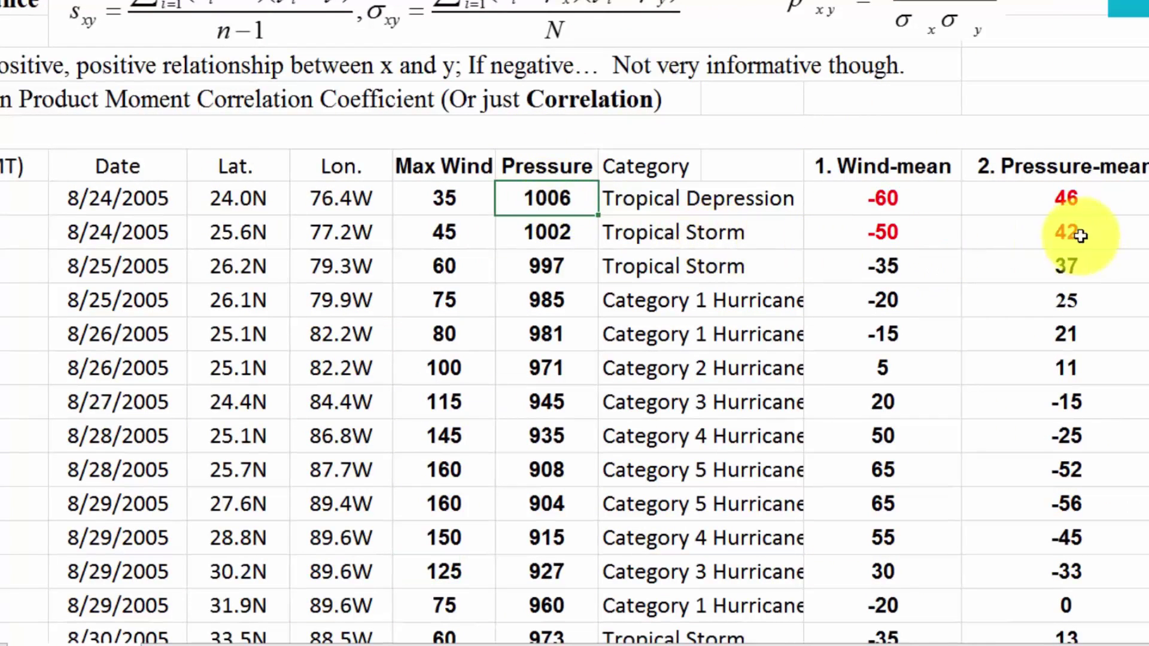
click(1065, 203)
click(546, 230)
click(1017, 236)
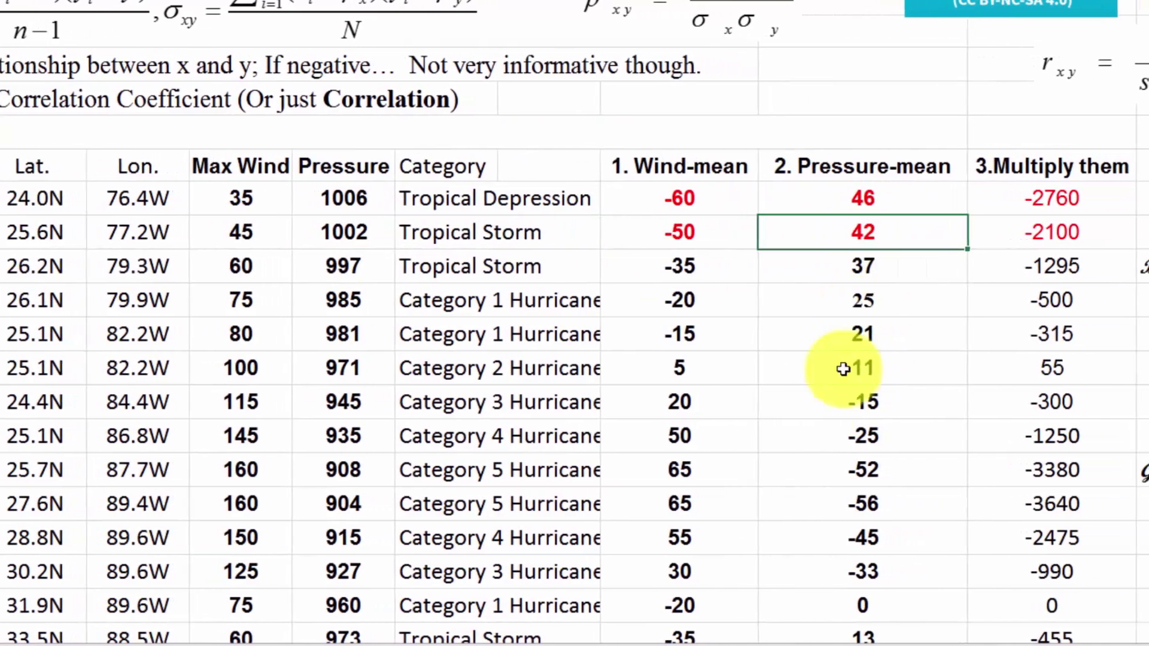
drag(625, 197, 854, 214)
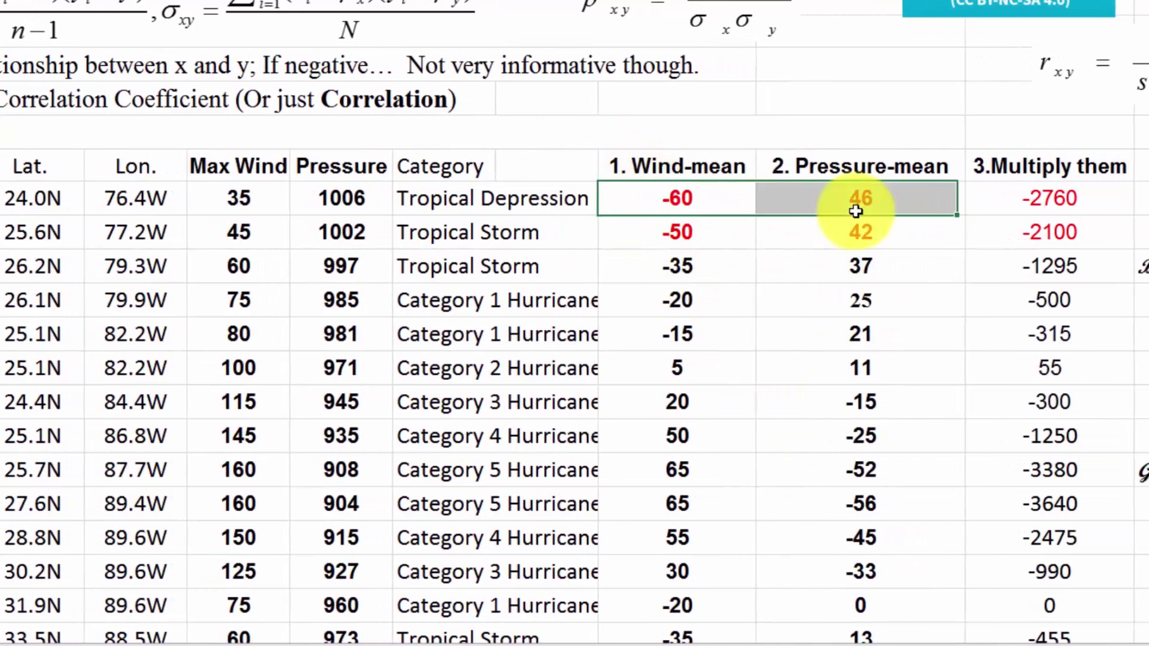
click(1034, 205)
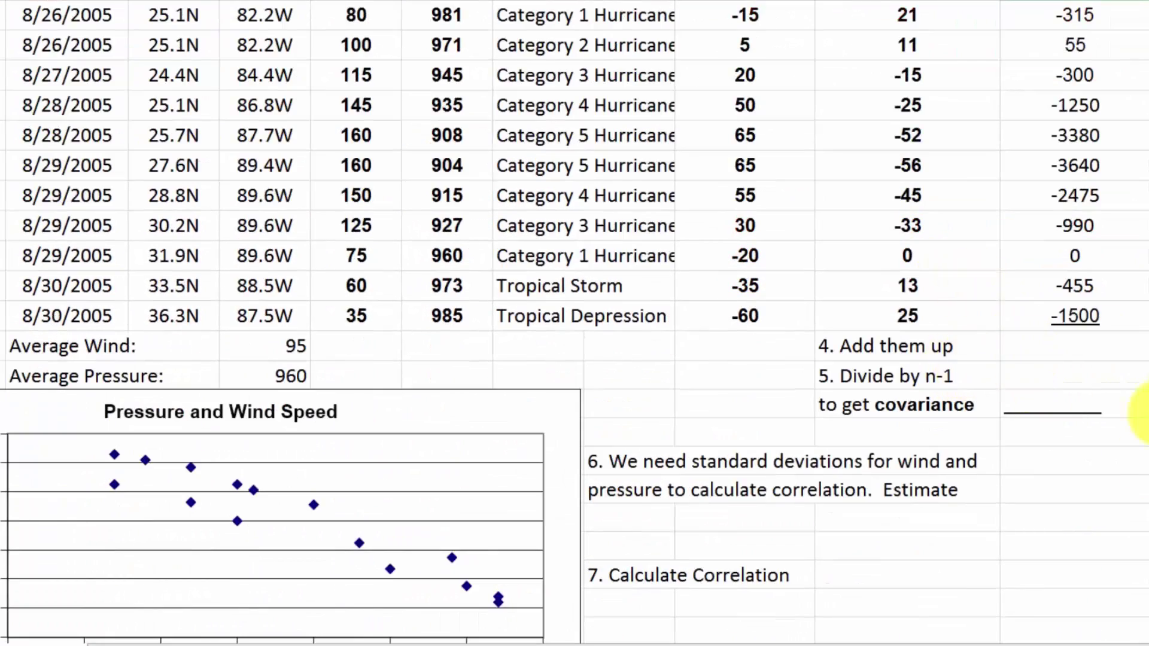
- Add up the products in K24 and divide that sum by 14 in K25 to get the covariance
click(1011, 346)
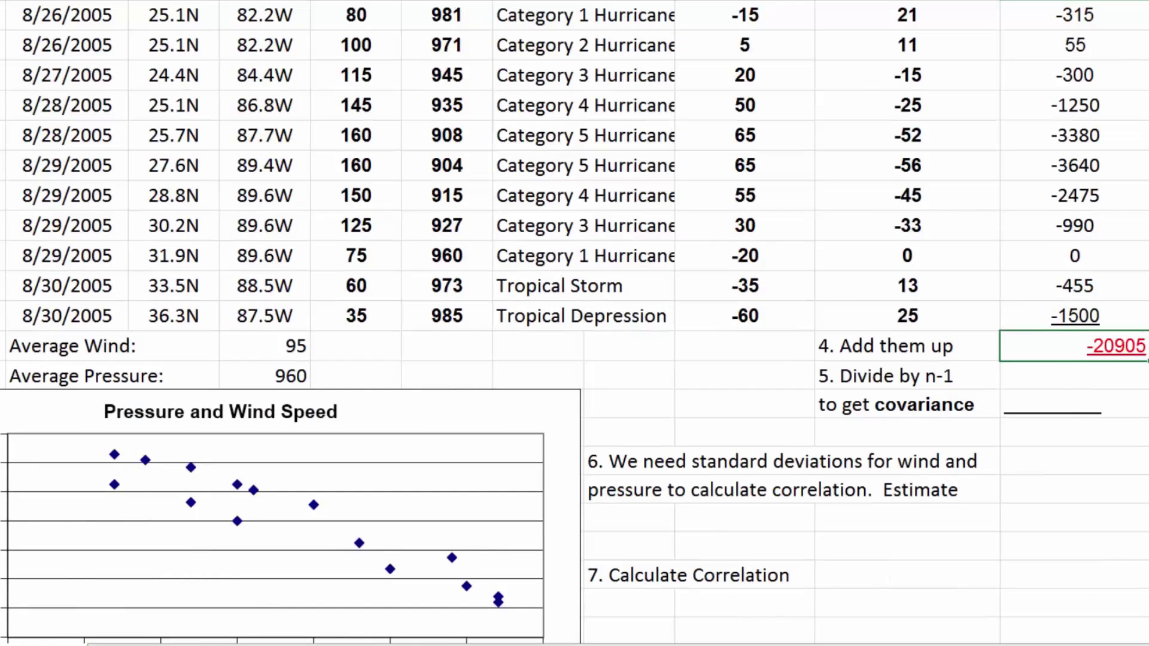
click(1065, 381)
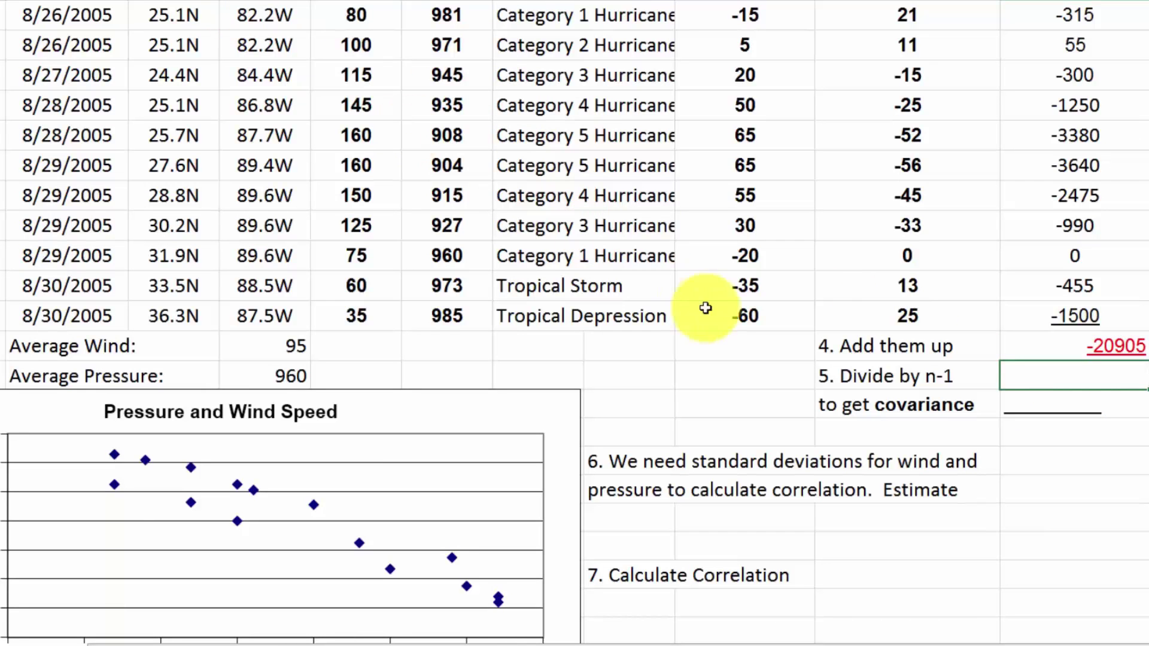
text(=)
scroll(630, 214, up, 1)
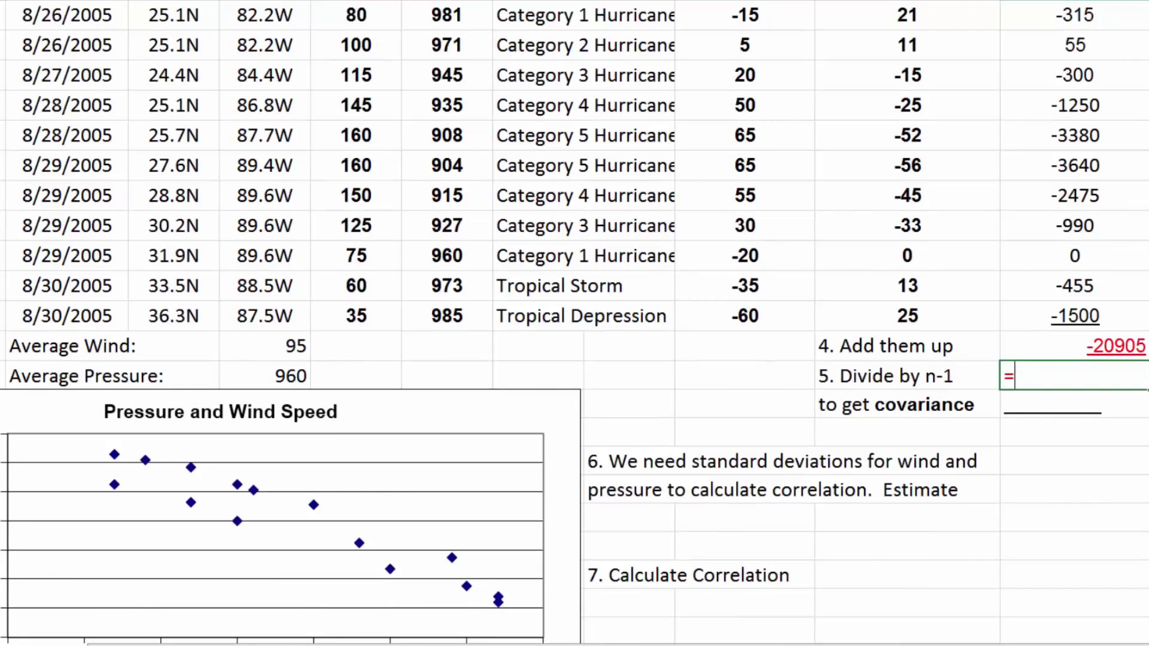
click(1116, 346)
text(/14)
key(Return)
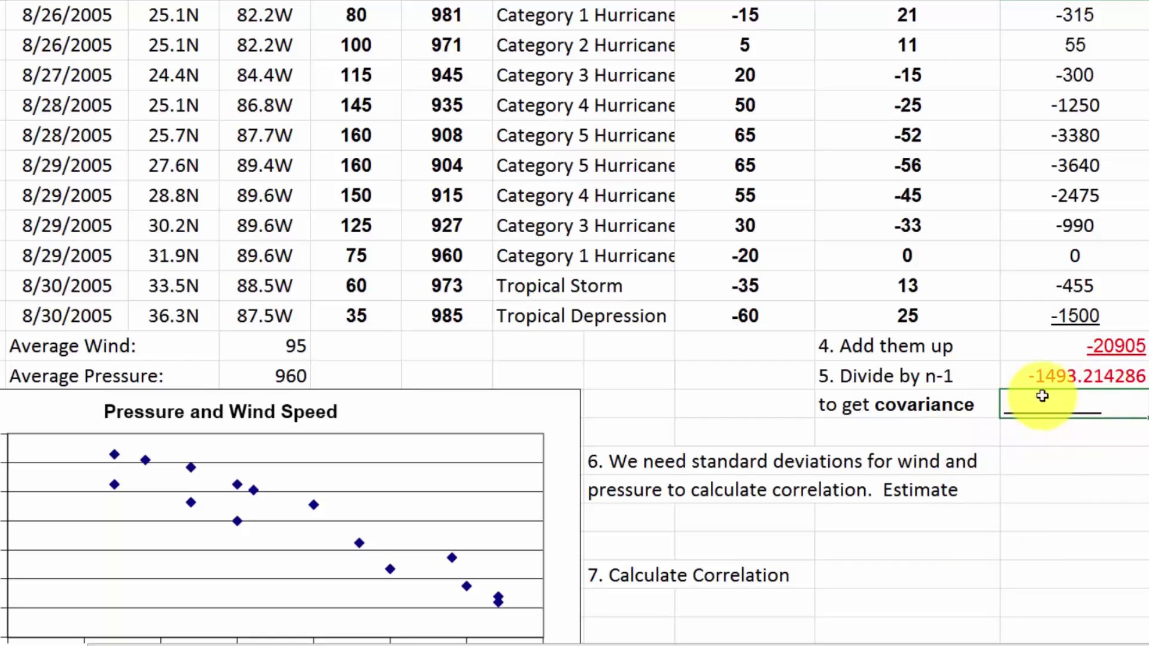
- Add the wind and pressure standard deviations in F24 and F25, labelled SD Wind and SD Press
click(1143, 386)
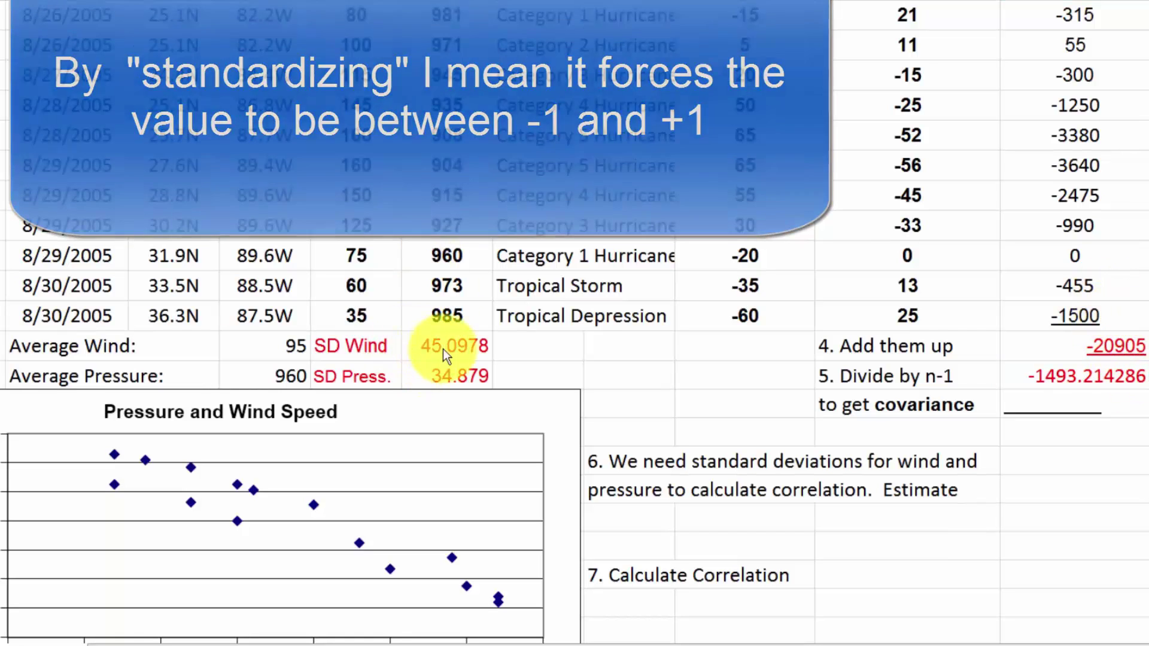
click(434, 346)
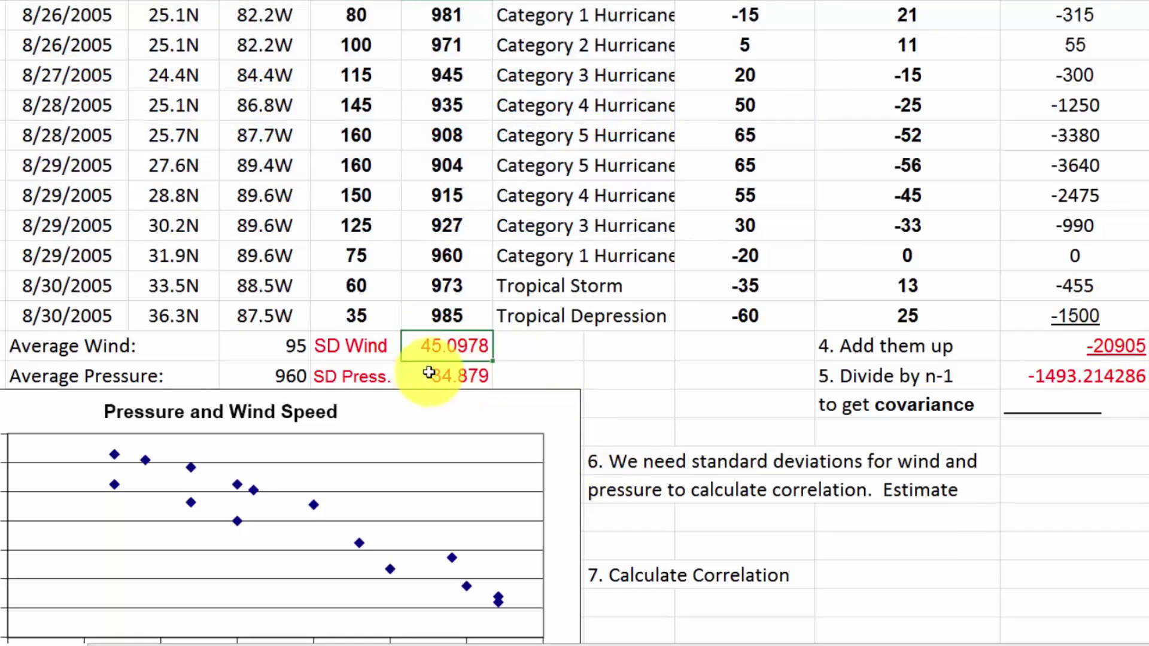
click(453, 375)
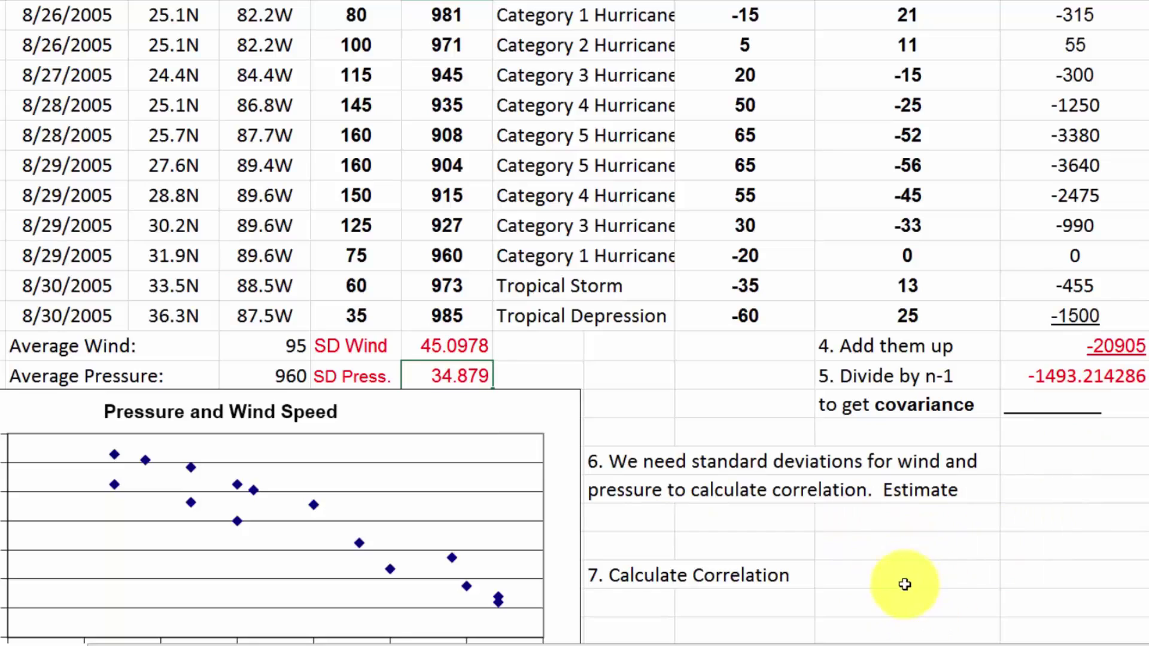
- Calculate the correlation beside item 7 by dividing the covariance by the product of both standard deviations, using =K25/(F24*F25)
click(869, 567)
text(=)
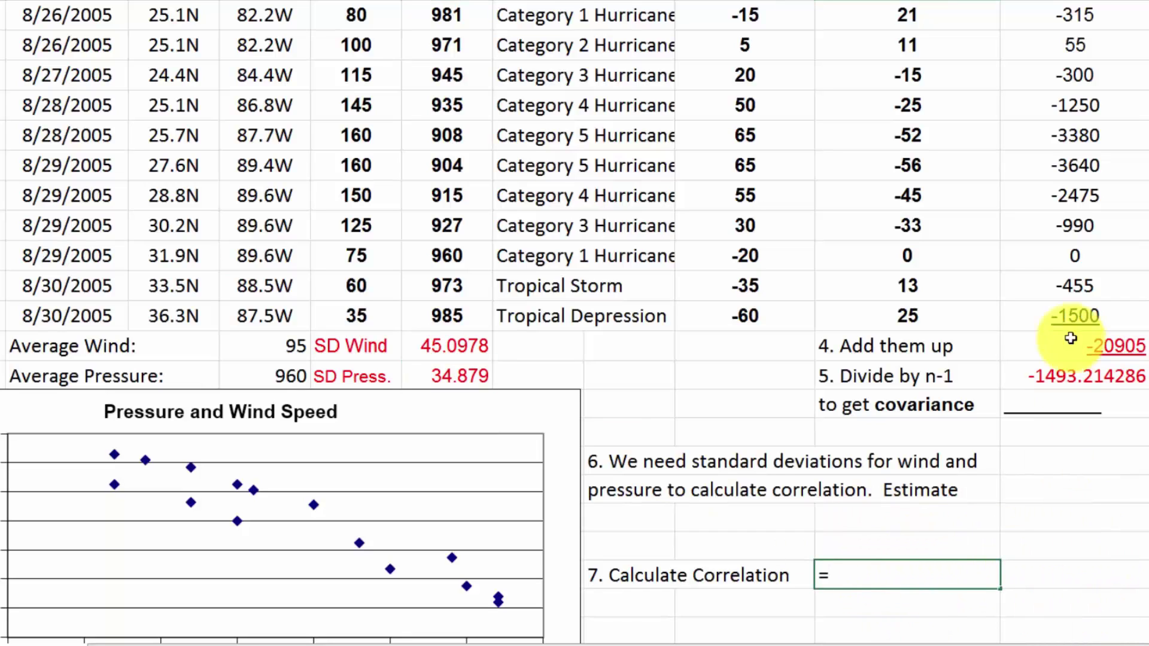
click(1071, 376)
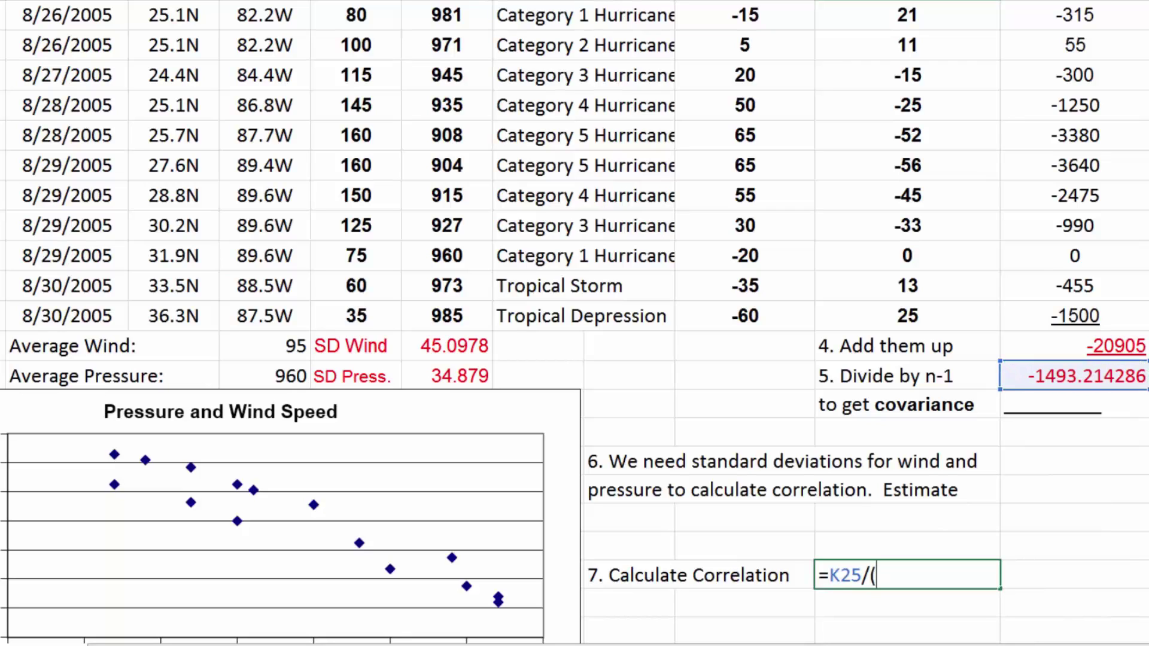
text(/()
click(470, 346)
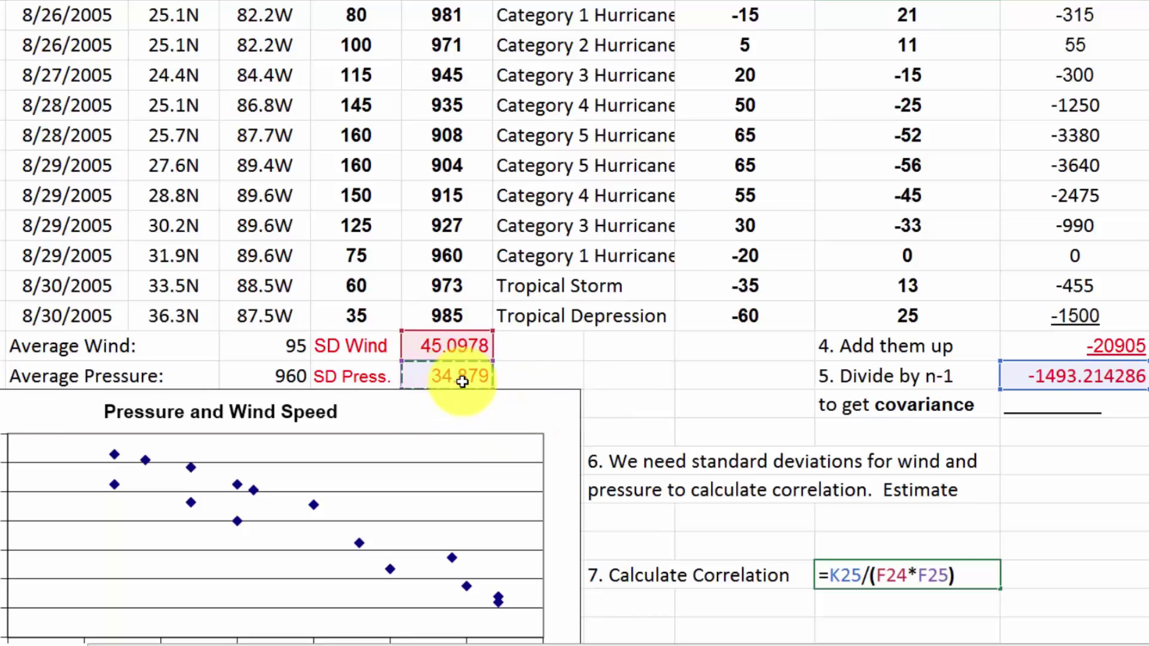
key(Return)
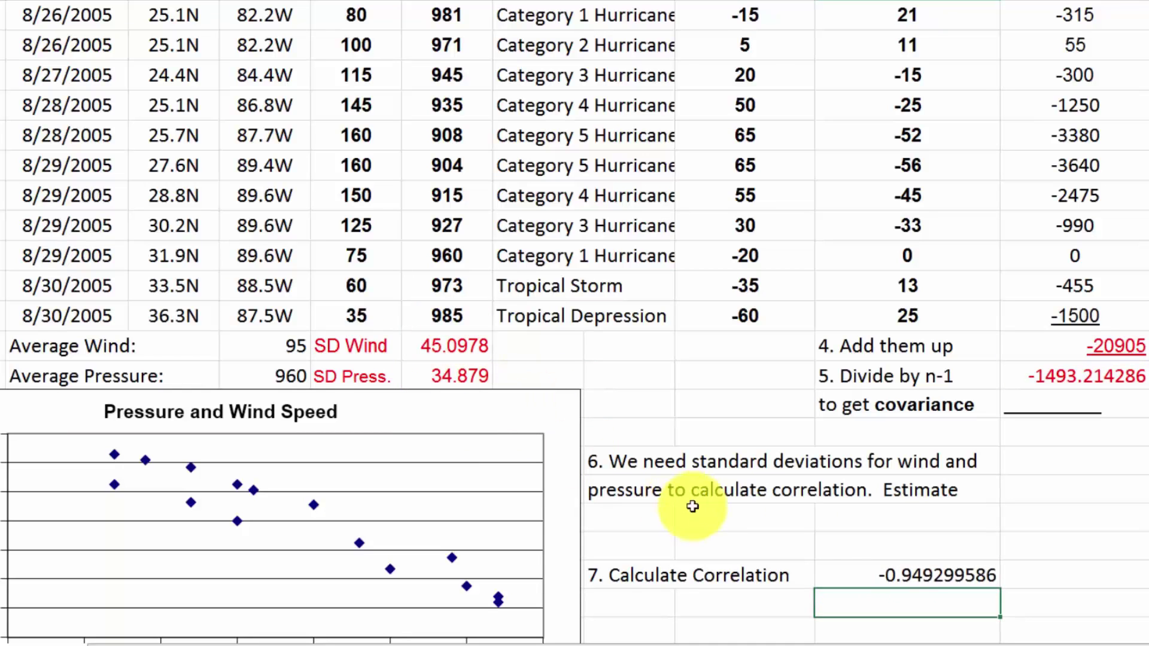
- Compare the correlation with the pressure and wind speed scatter chart and the formulas, and open the Moran's I sheet
click(903, 569)
scroll(82, 363, down, 1)
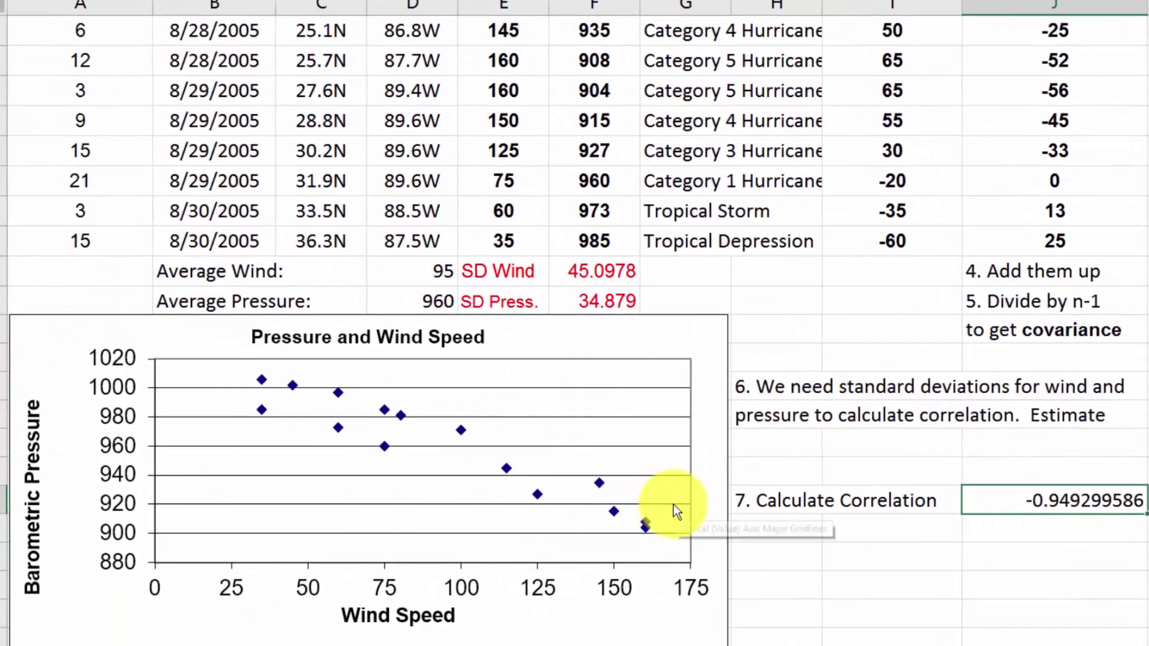
click(1097, 474)
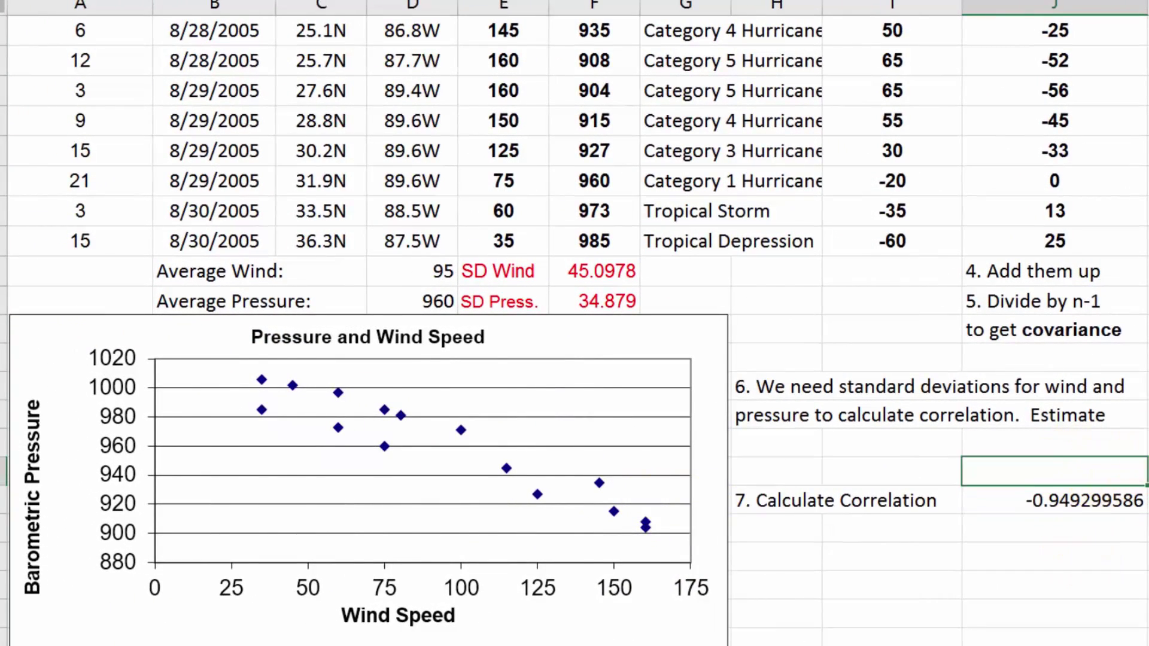
scroll(231, 618, up, 5)
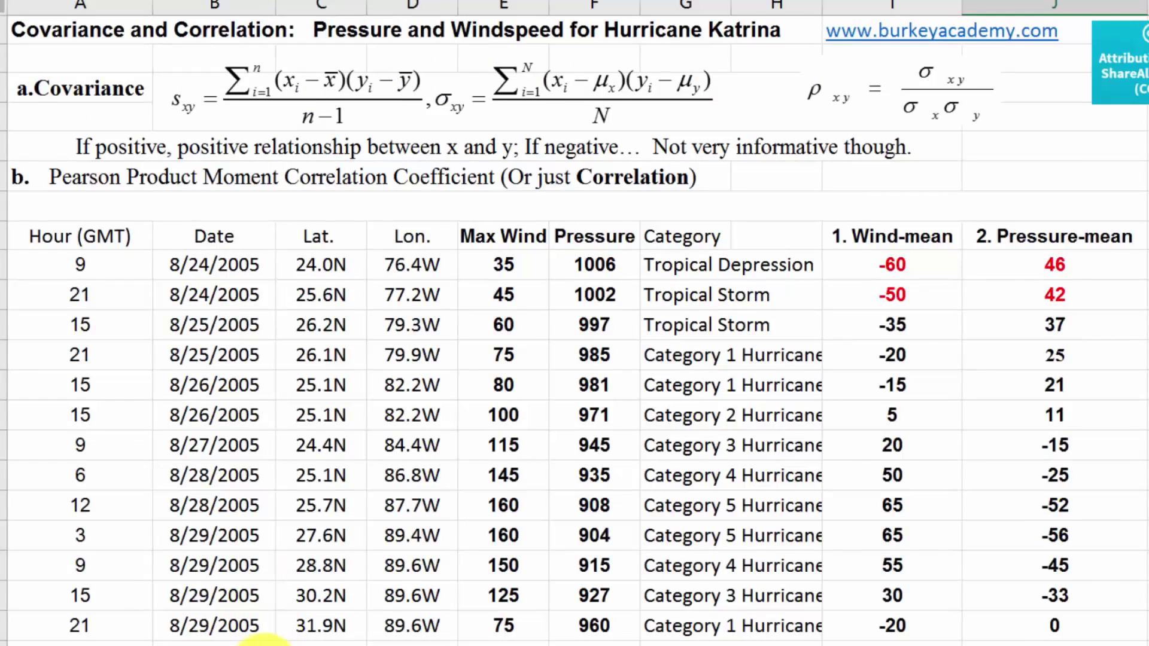
click(219, 637)
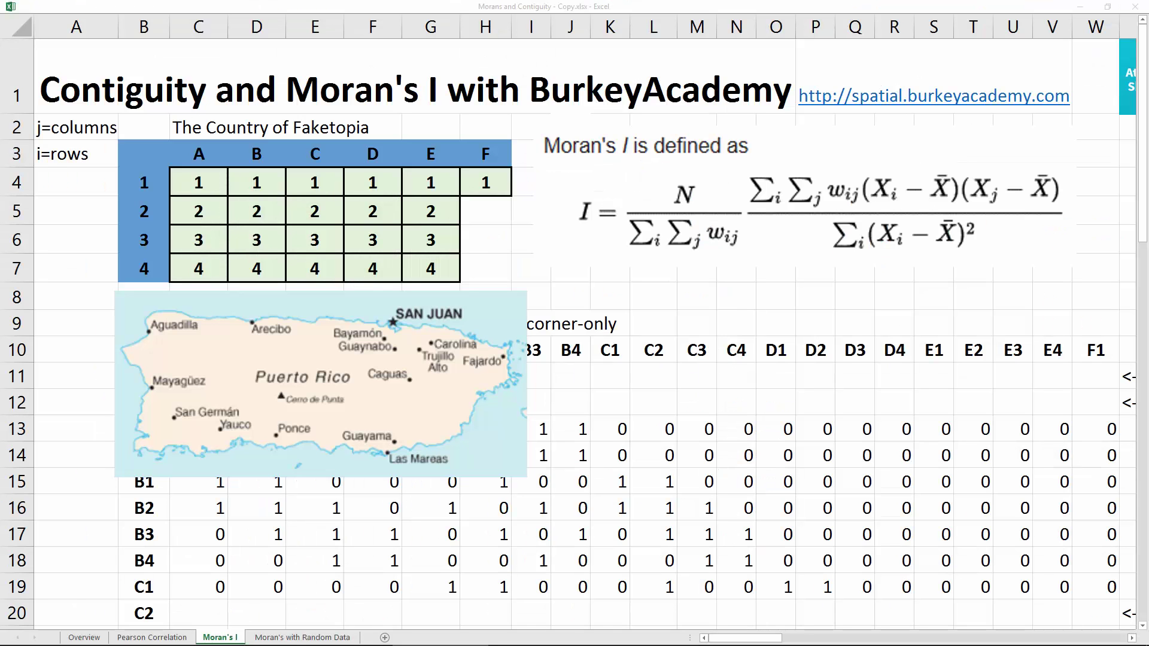
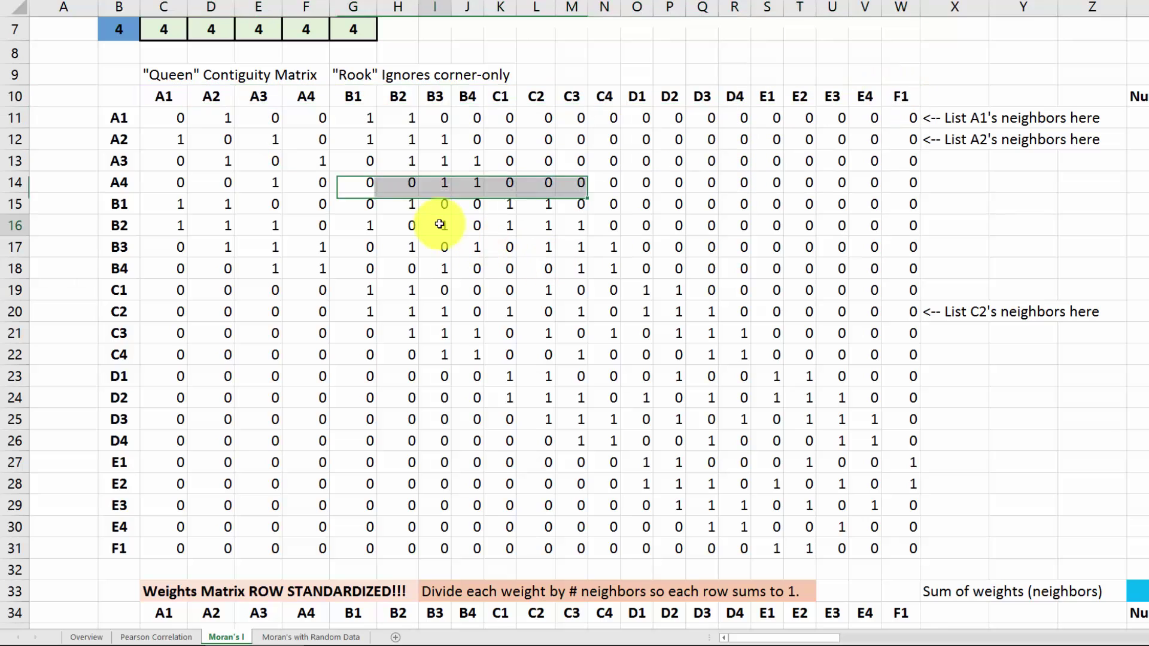
- Examine the queen contiguity matrix and the Number of Neighbors column beside it, from A1 down to F1
click(437, 226)
scroll(418, 231, down, 2)
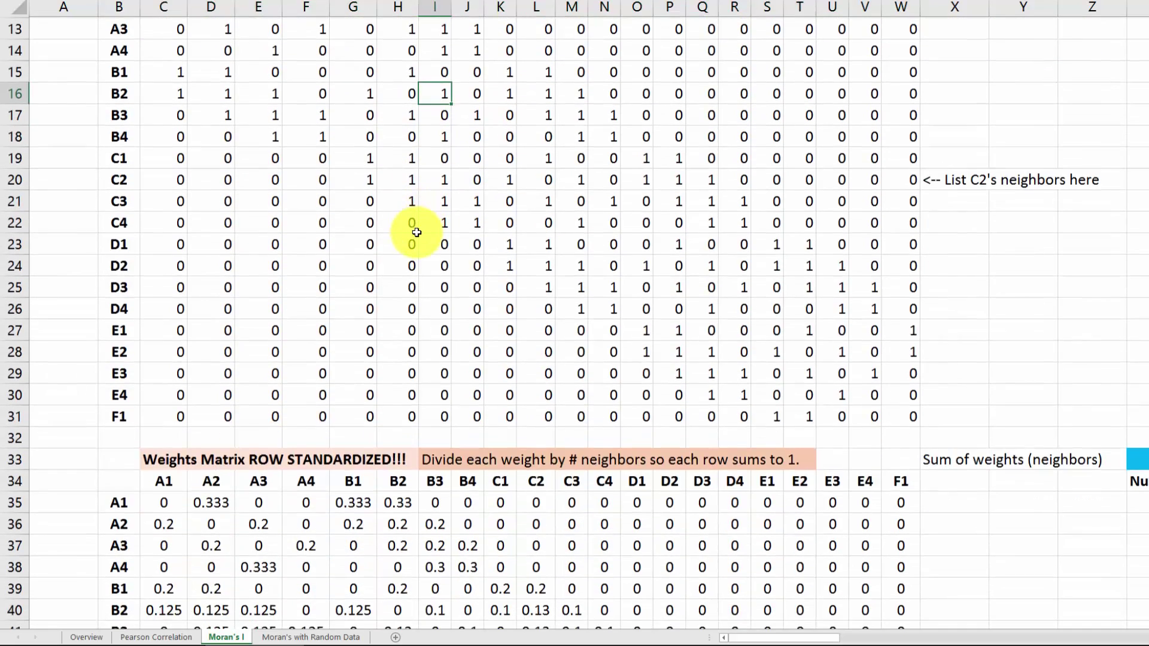
scroll(418, 231, up, 2)
click(1013, 172)
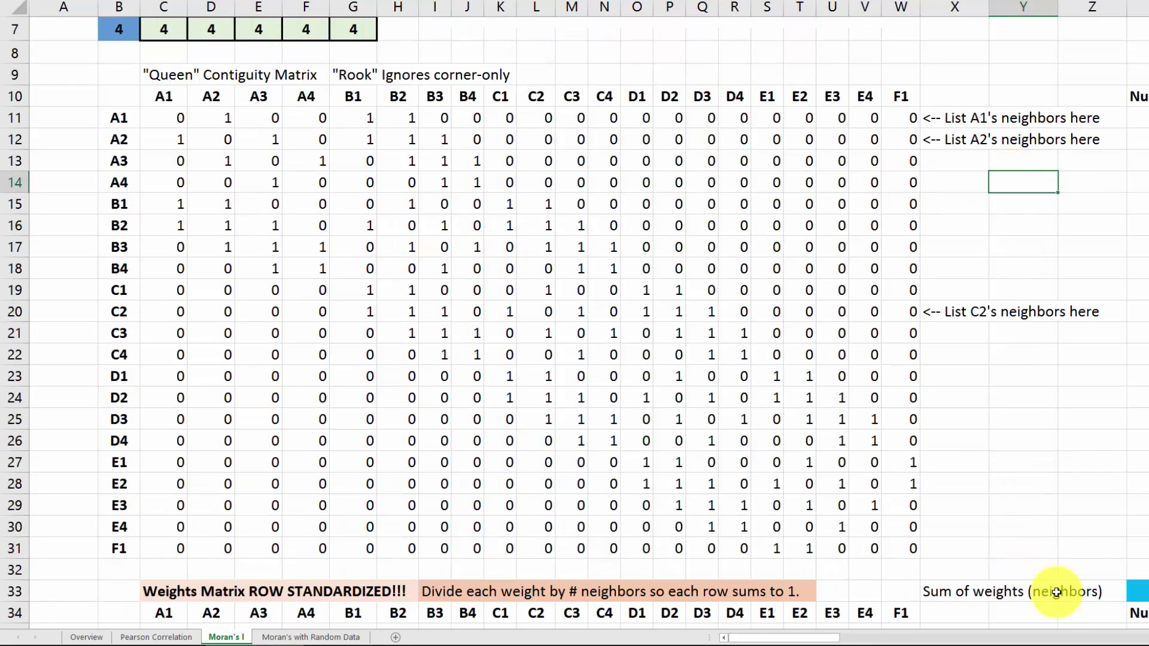
ctrl+scroll(1035, 533, down, 1)
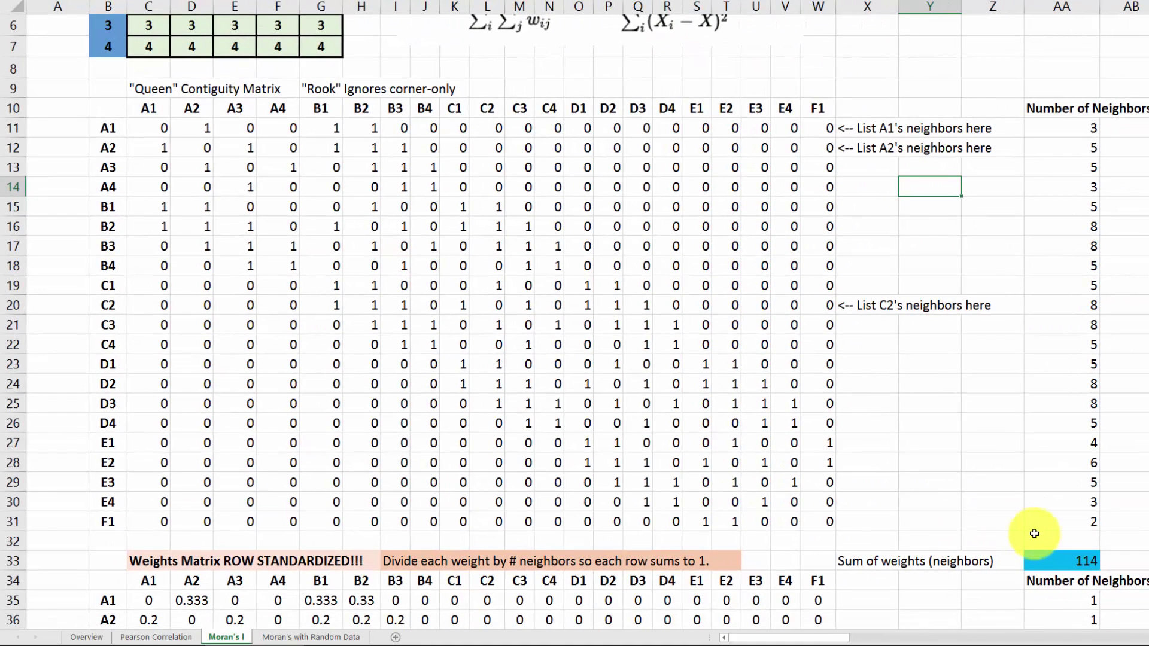
drag(1052, 108, 1086, 226)
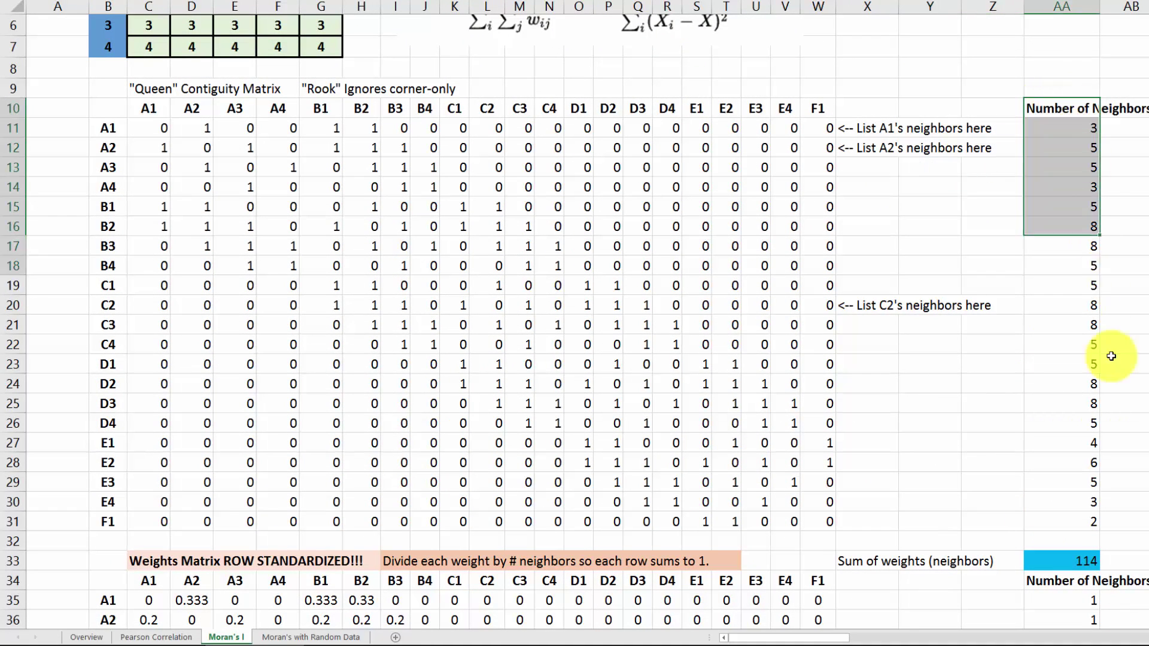
drag(1111, 356, 1093, 522)
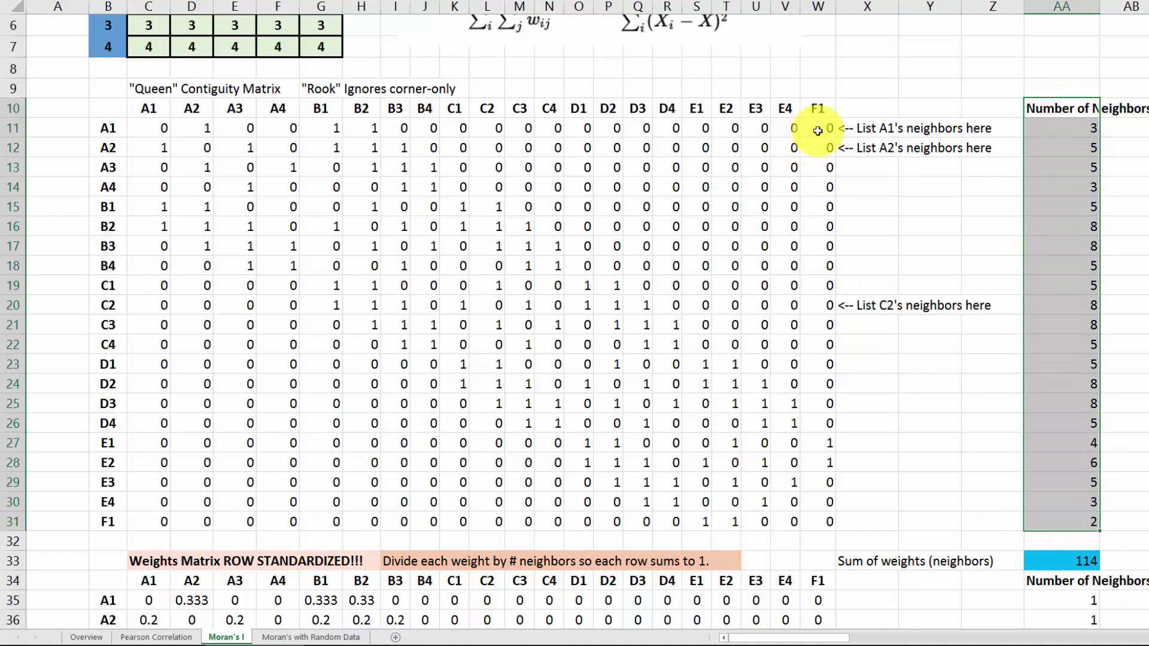
- Compare region A1's row of contiguity weights with the neighbor counts in AA11:AA31
drag(817, 131, 6, 136)
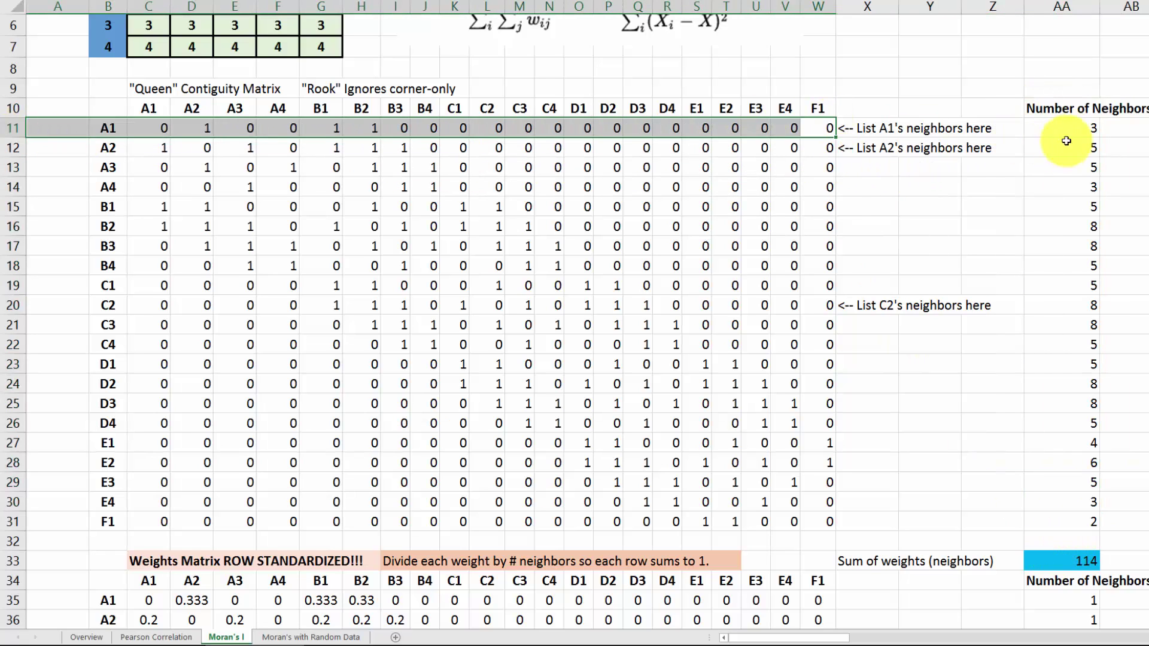
drag(1065, 133, 1094, 525)
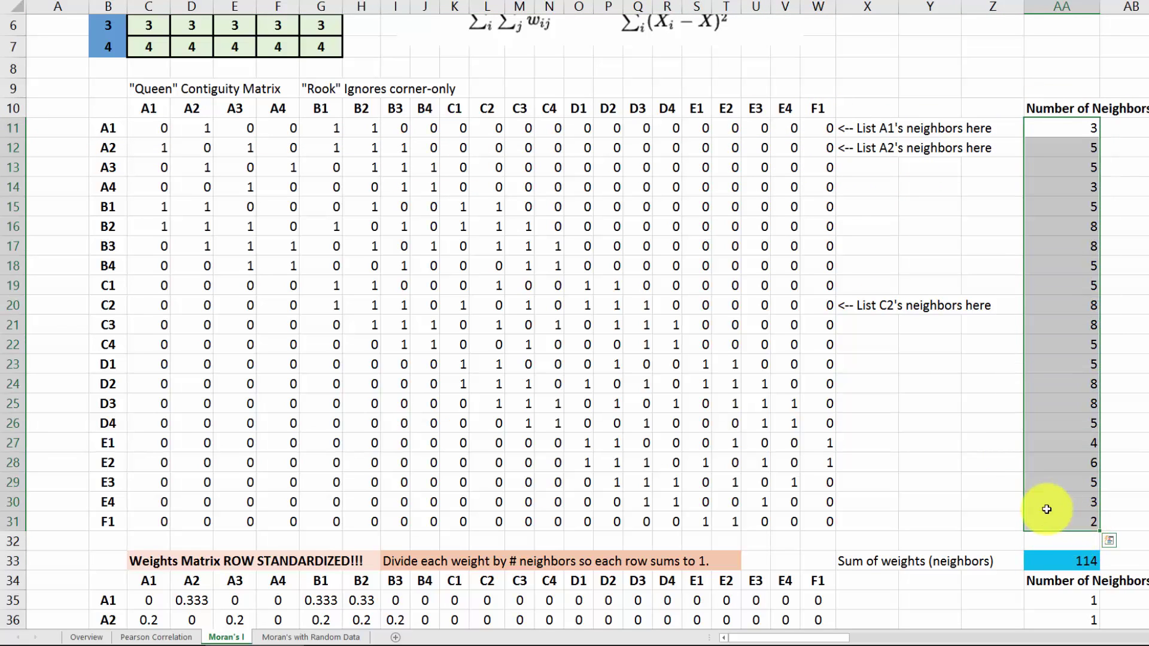
key(Left)
key(Left)
key(Left)
key(Left)
key(Left)
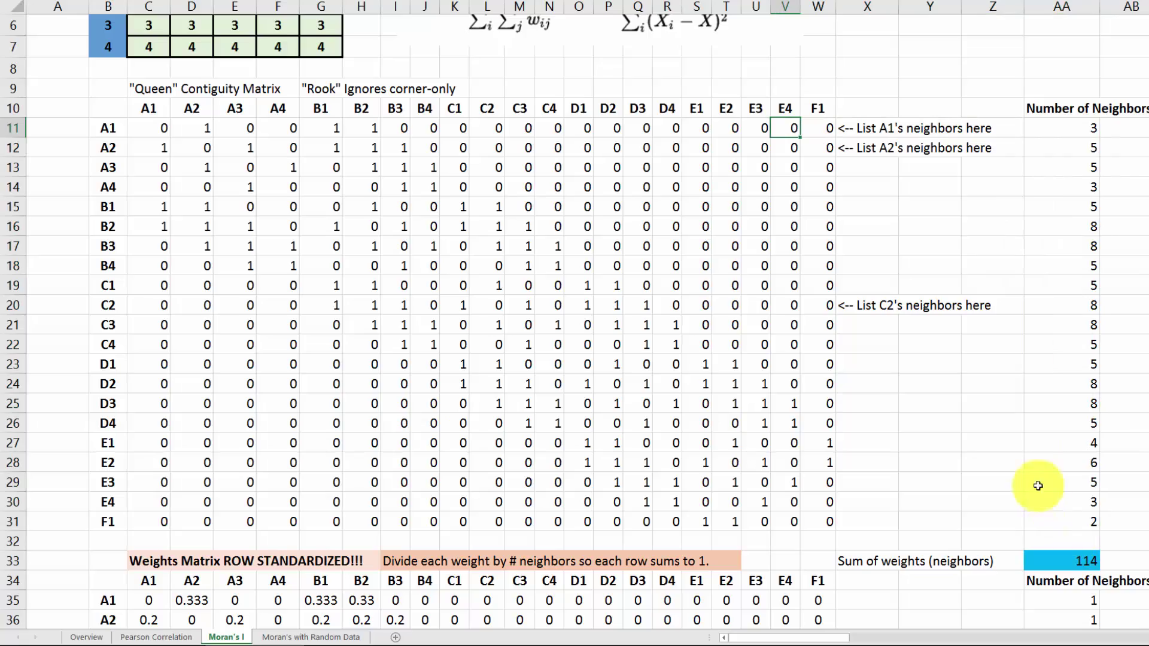
- Compare the row-standardized weights matrix with the original queen contiguity matrix of zeros and ones
scroll(1001, 498, down, 1)
scroll(1001, 497, down, 4)
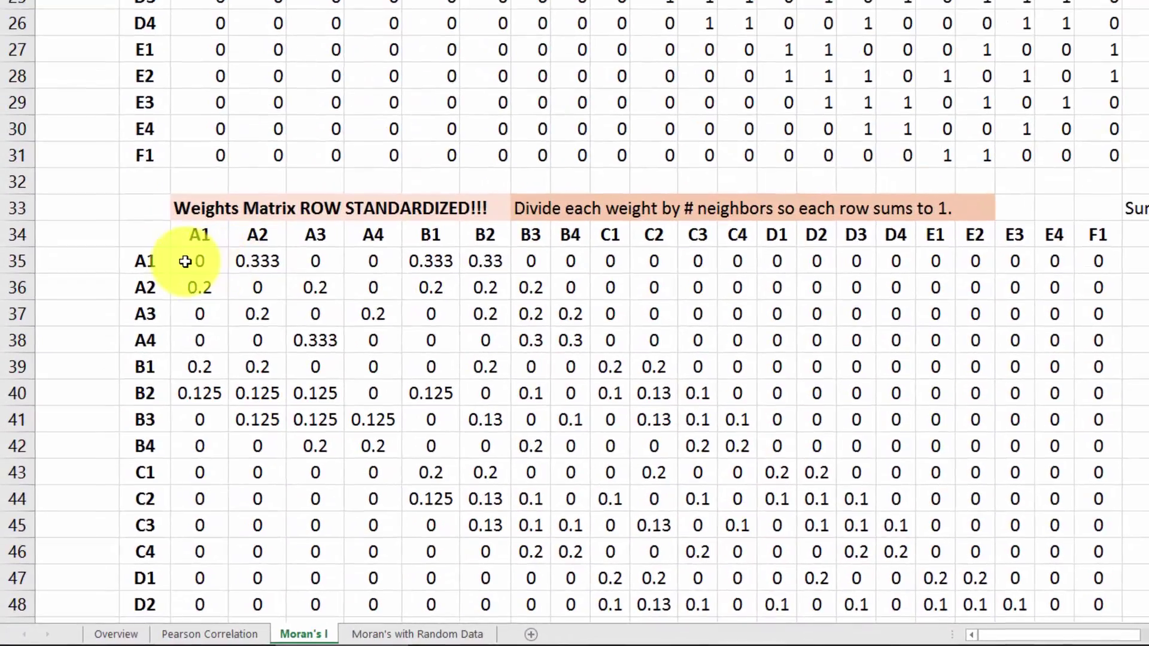
drag(185, 261, 1115, 574)
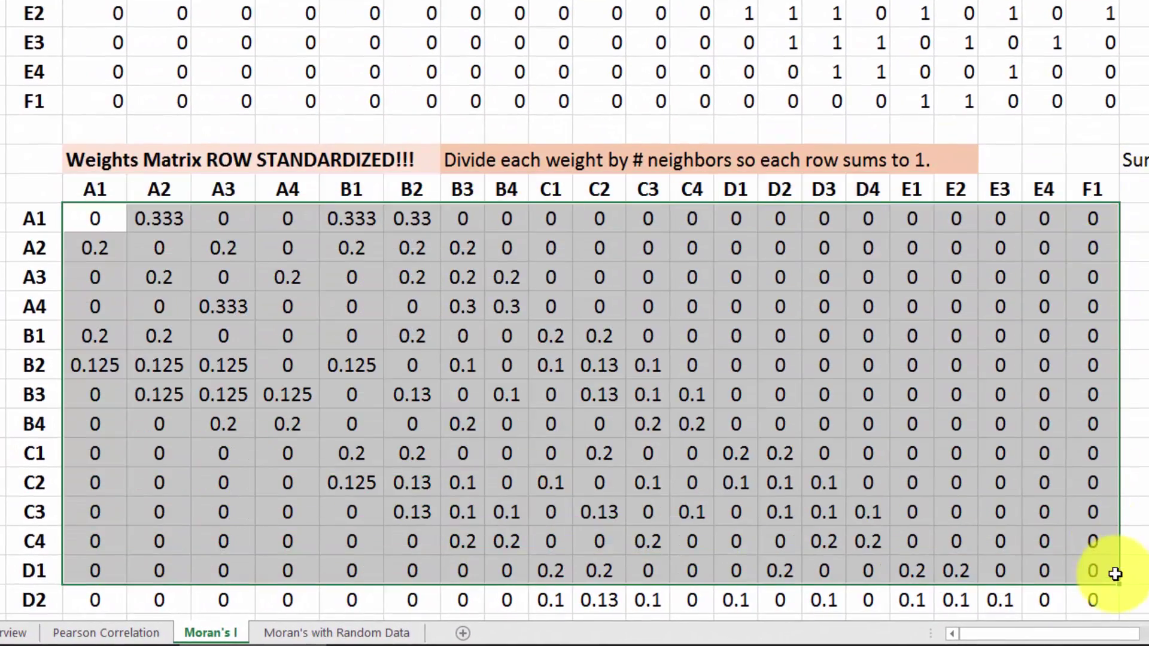
click(77, 155)
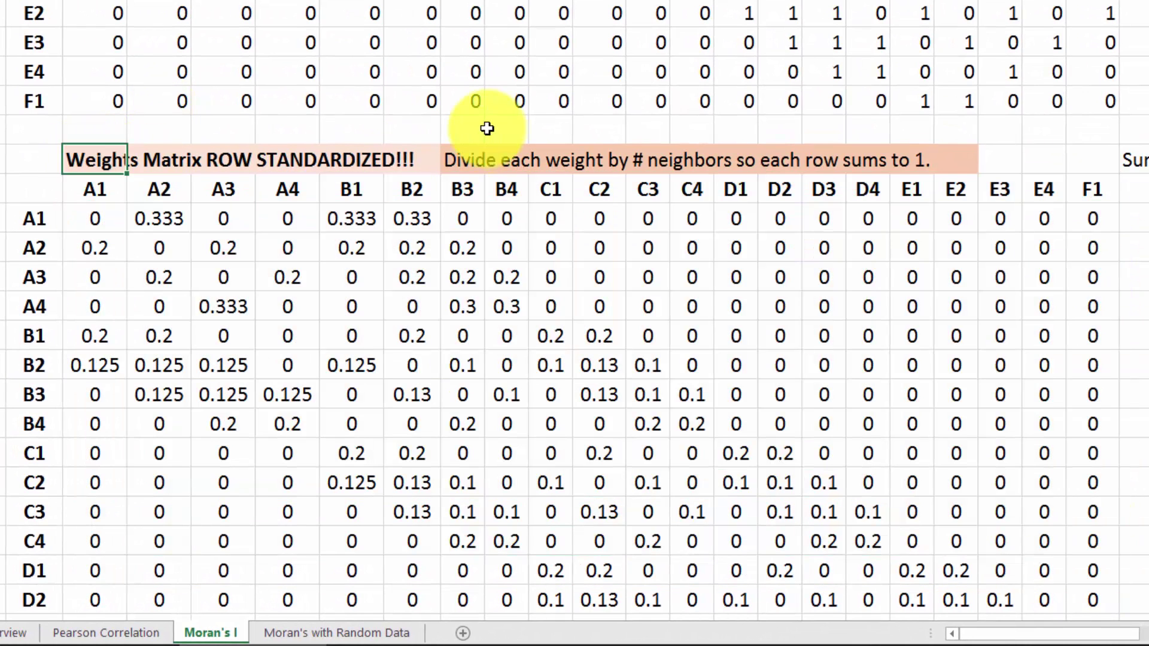
scroll(477, 114, up, 4)
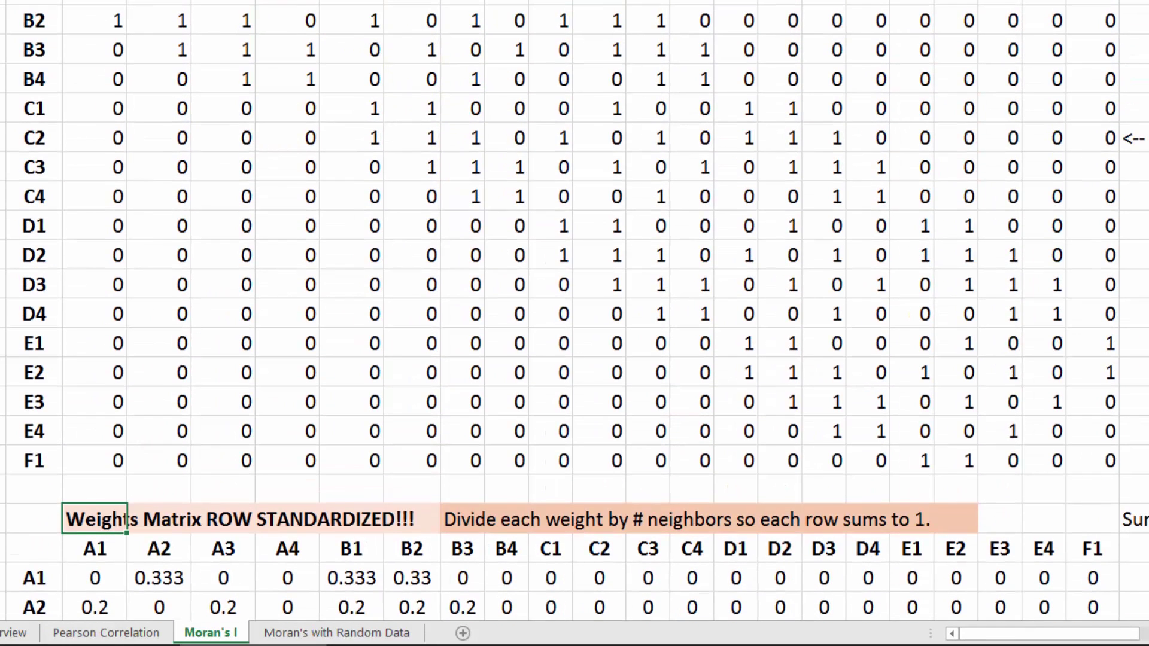
drag(90, 3, 1128, 492)
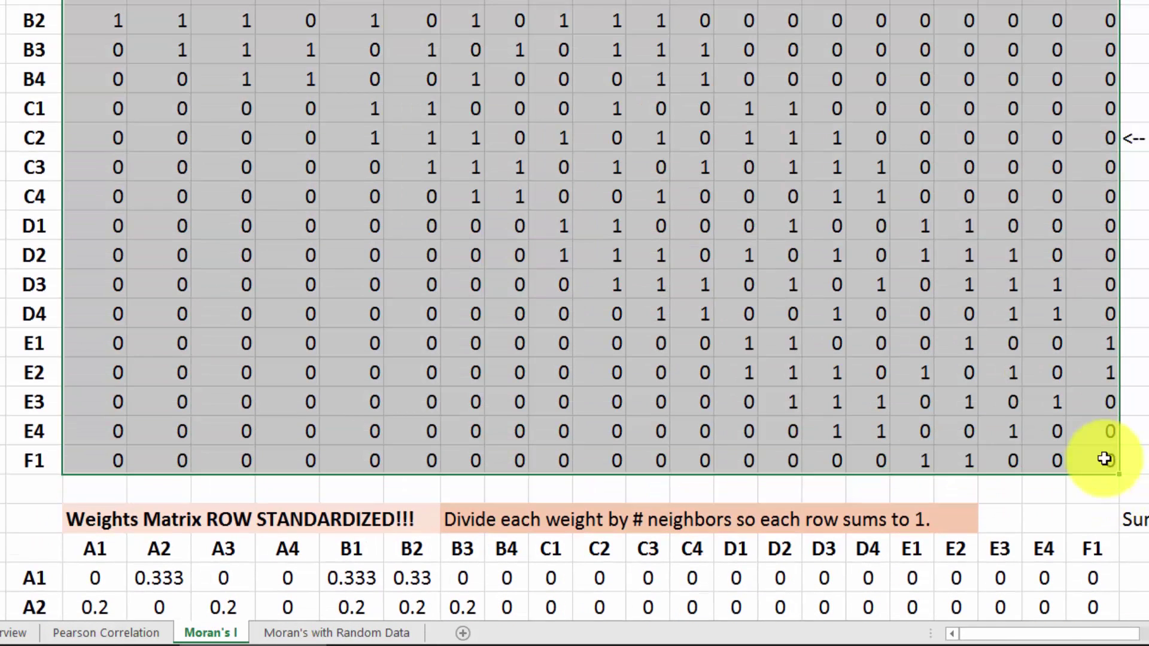
scroll(1005, 544, up, 2)
scroll(623, 449, down, 4)
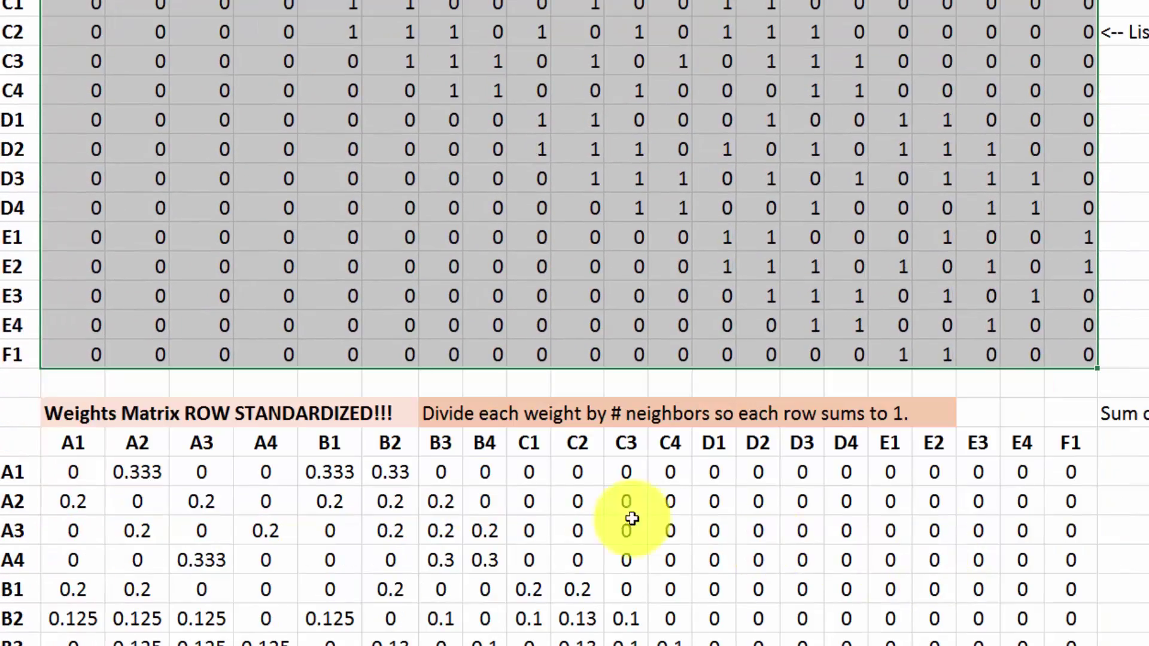
scroll(45, 431, down, 2)
drag(44, 227, 1085, 635)
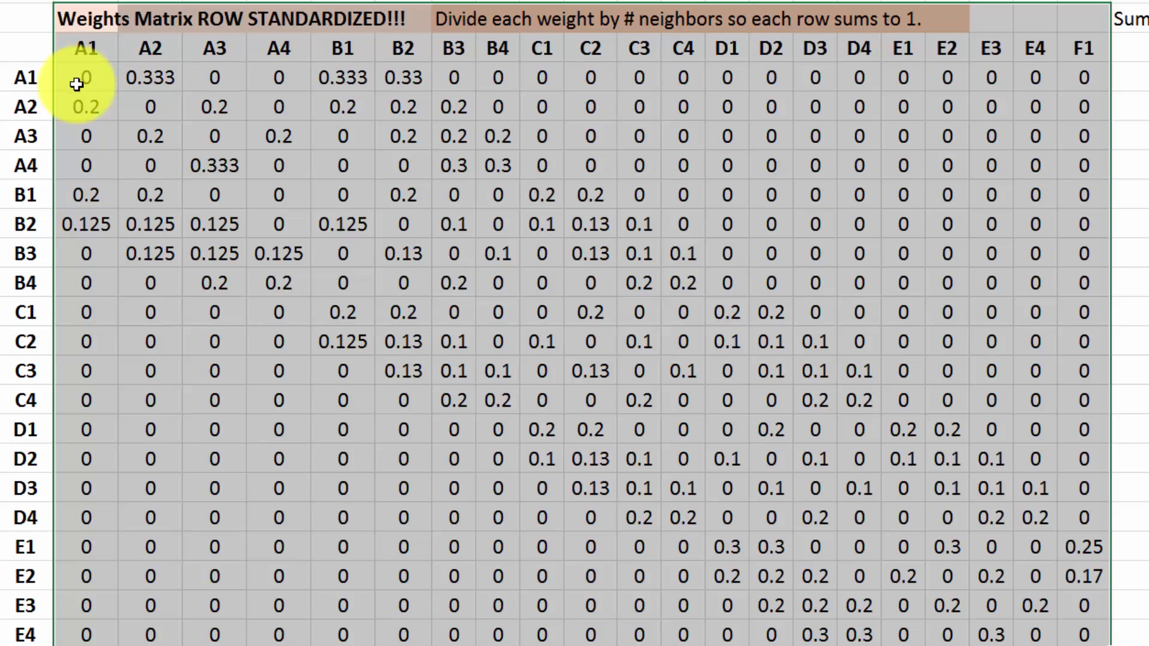
- Check region A1's row-standardized weights against its row total, inspecting the weights for neighbors A2, B1 and B2
drag(79, 78, 1128, 80)
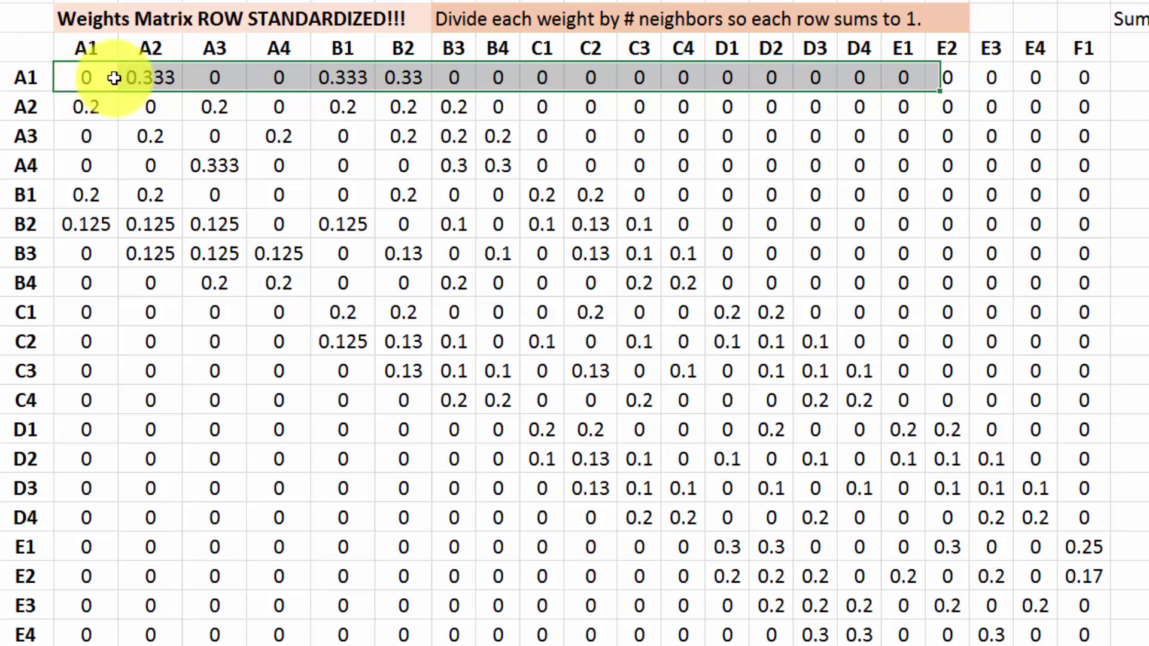
drag(90, 77, 1101, 75)
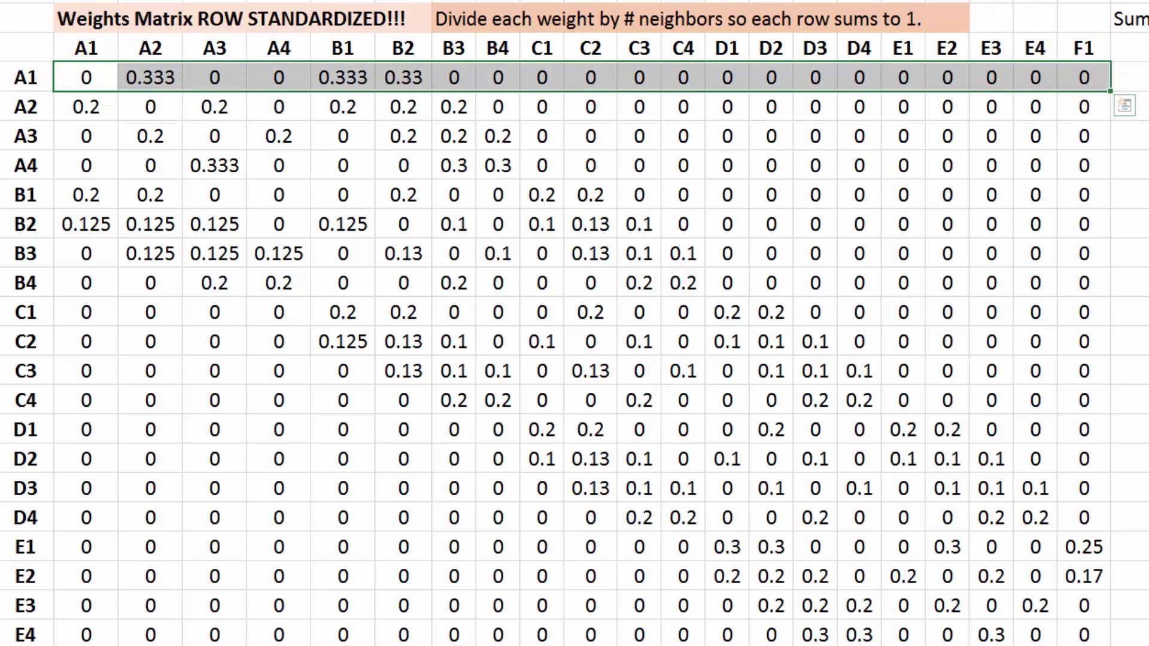
click(1134, 76)
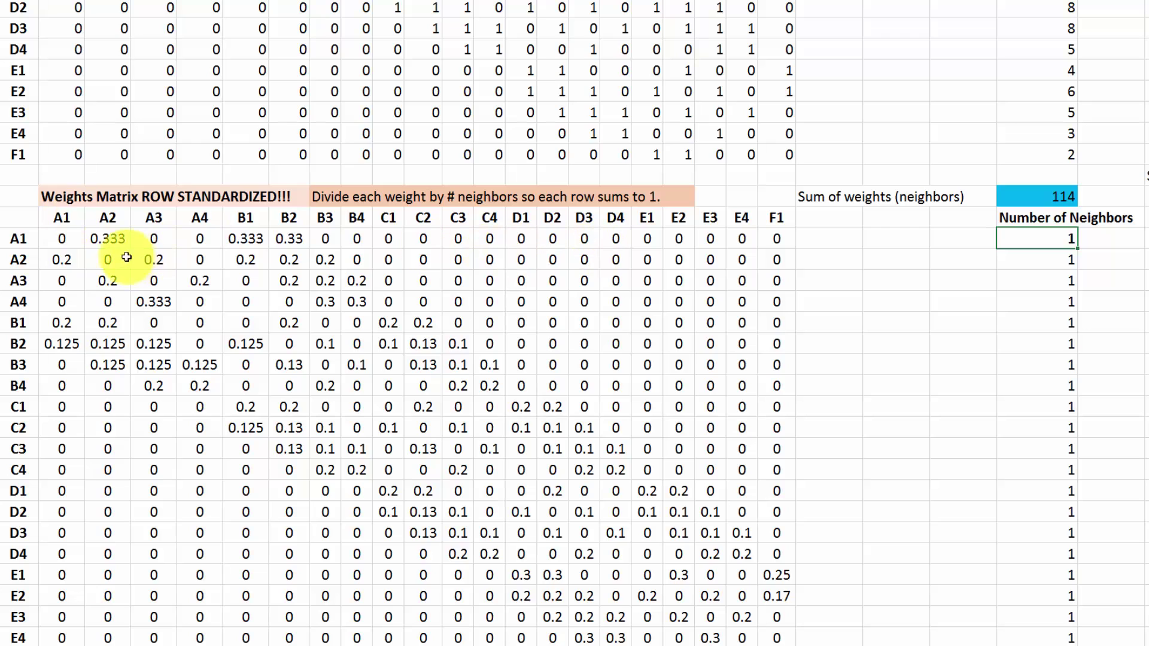
drag(59, 239, 776, 237)
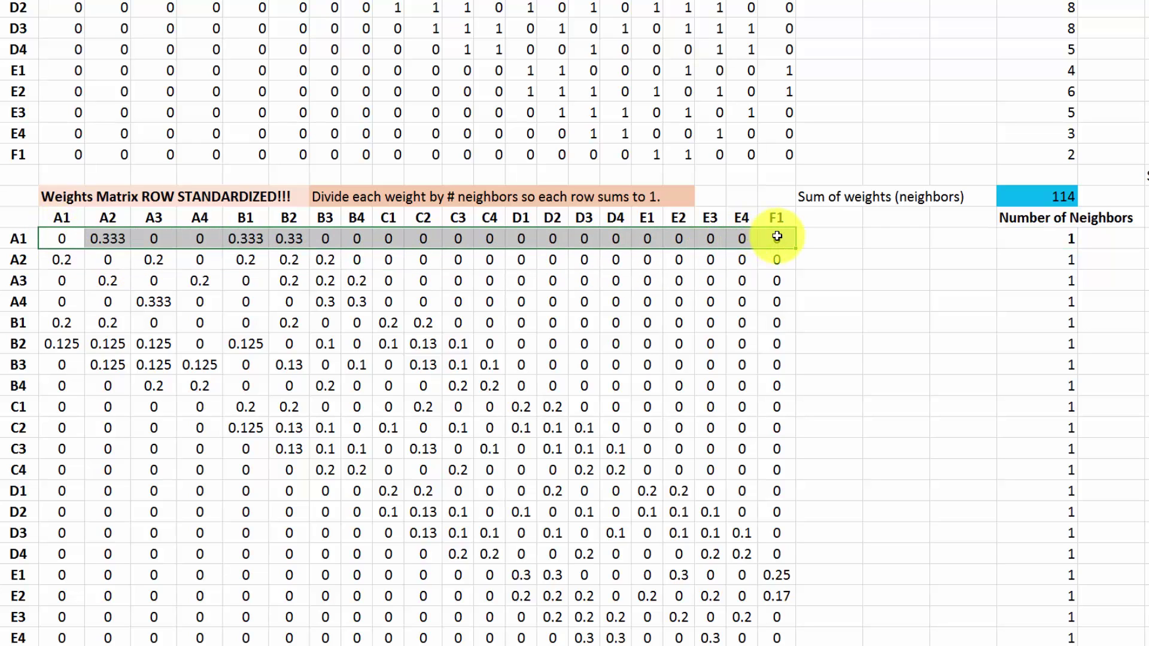
click(108, 239)
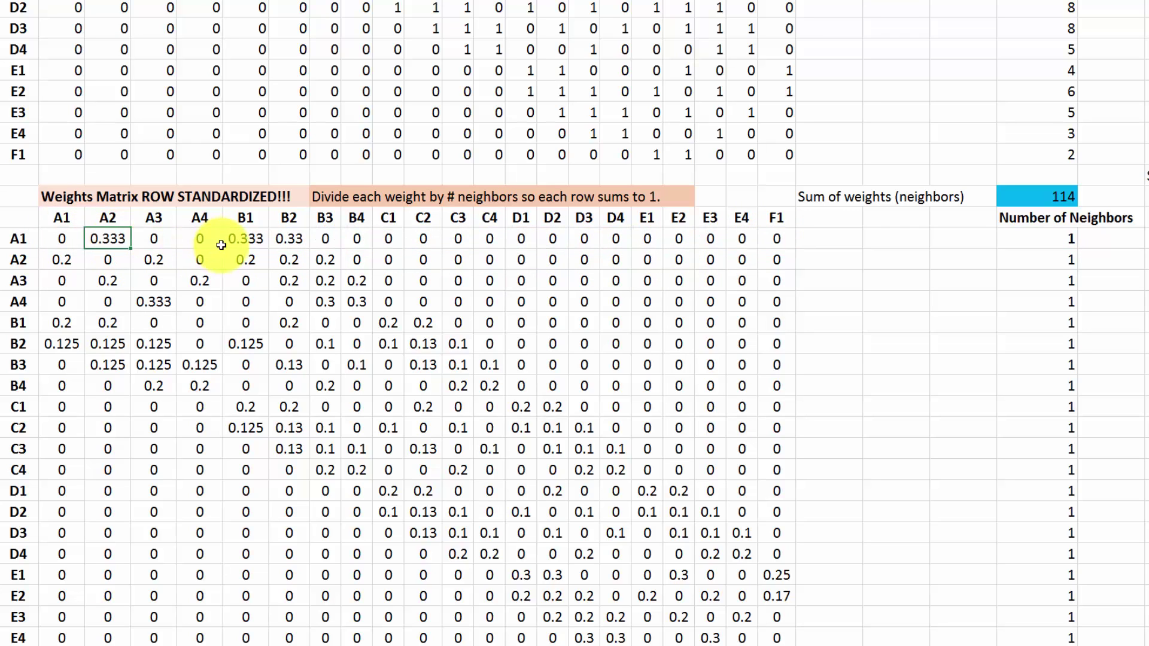
click(245, 239)
click(289, 239)
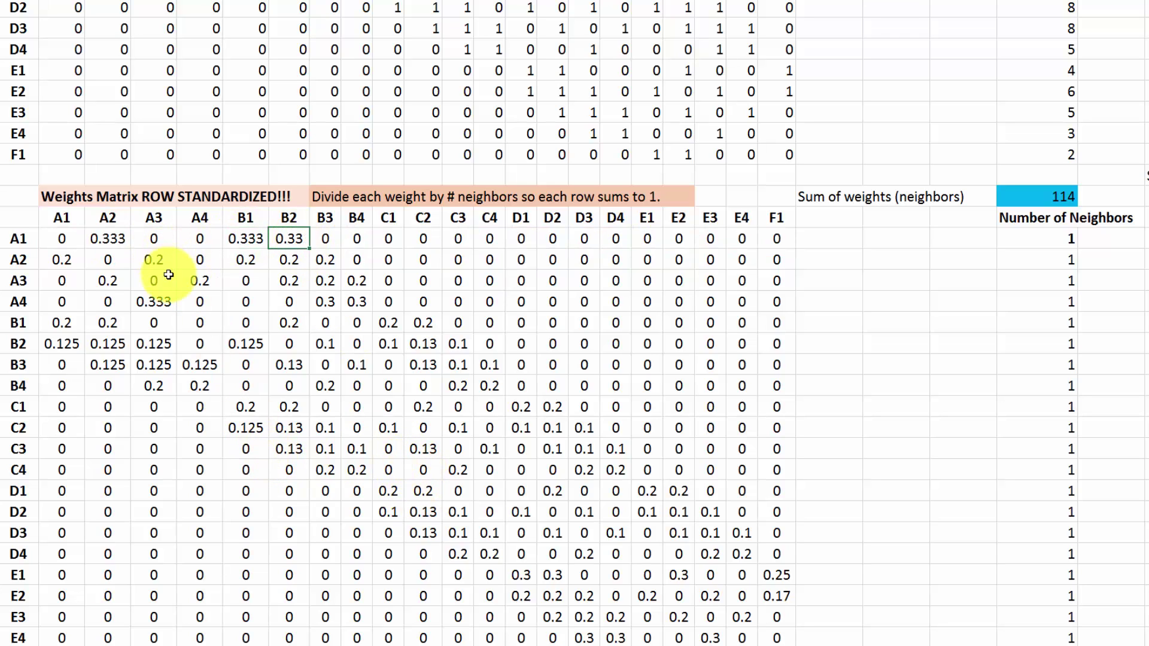
- Examine region A2's row in the row-standardized weights matrix
drag(66, 258, 742, 259)
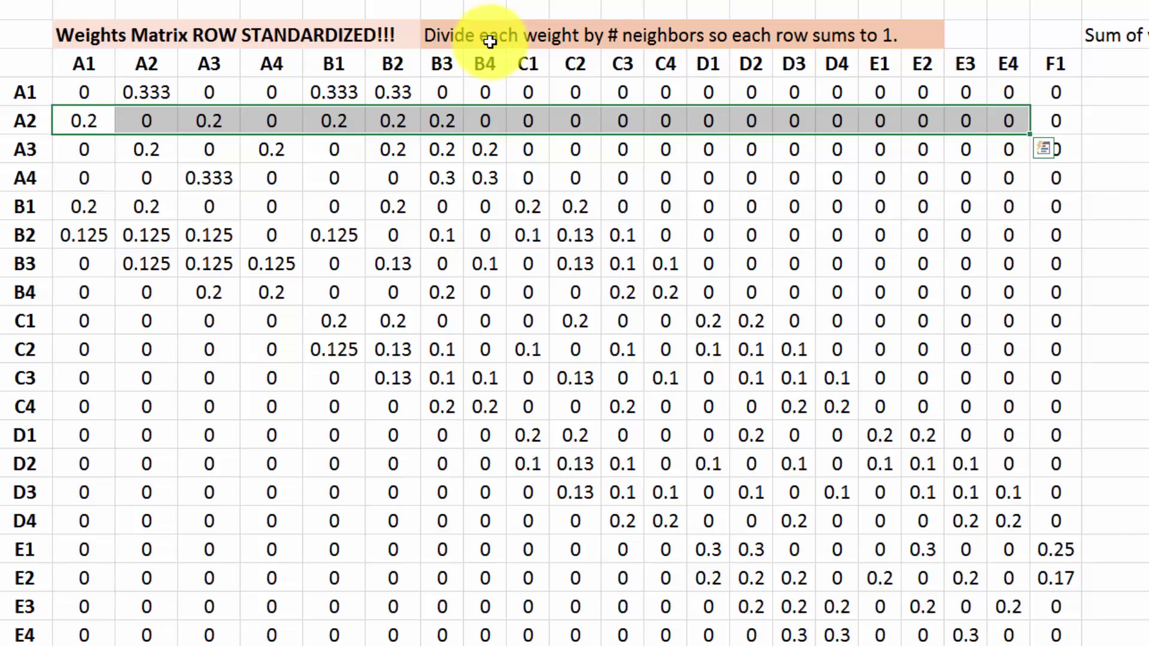
key(Escape)
key(Up)
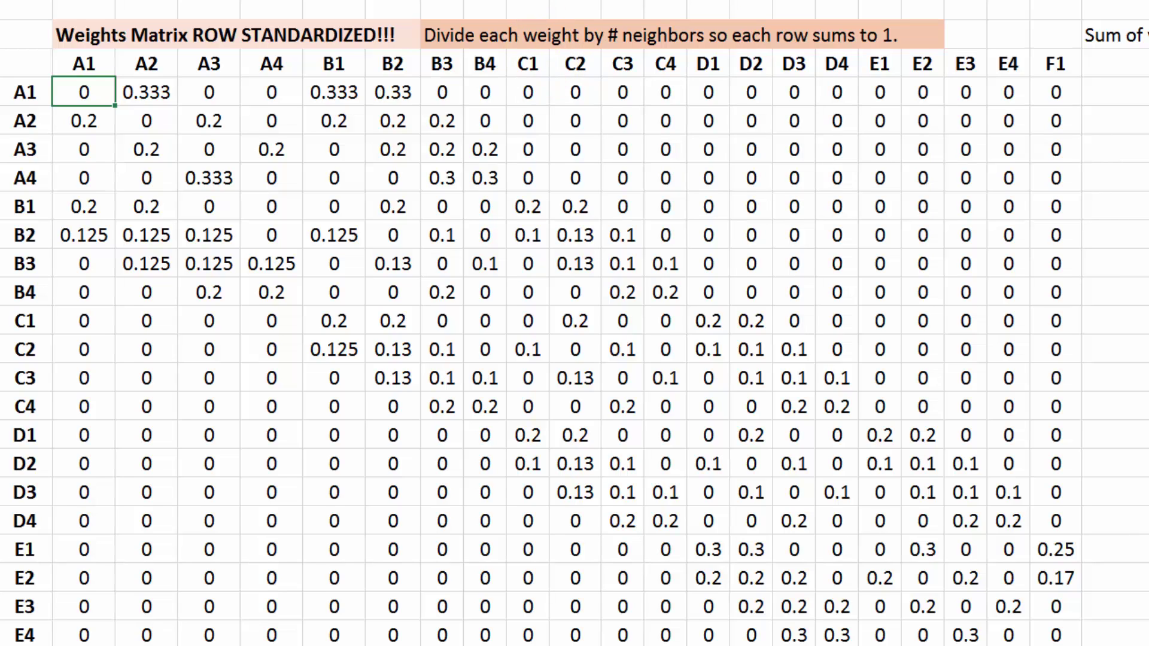
- Review region A1's full row of standardized weights and its column headings, and return to the queen contiguity matrix
drag(99, 93, 1045, 88)
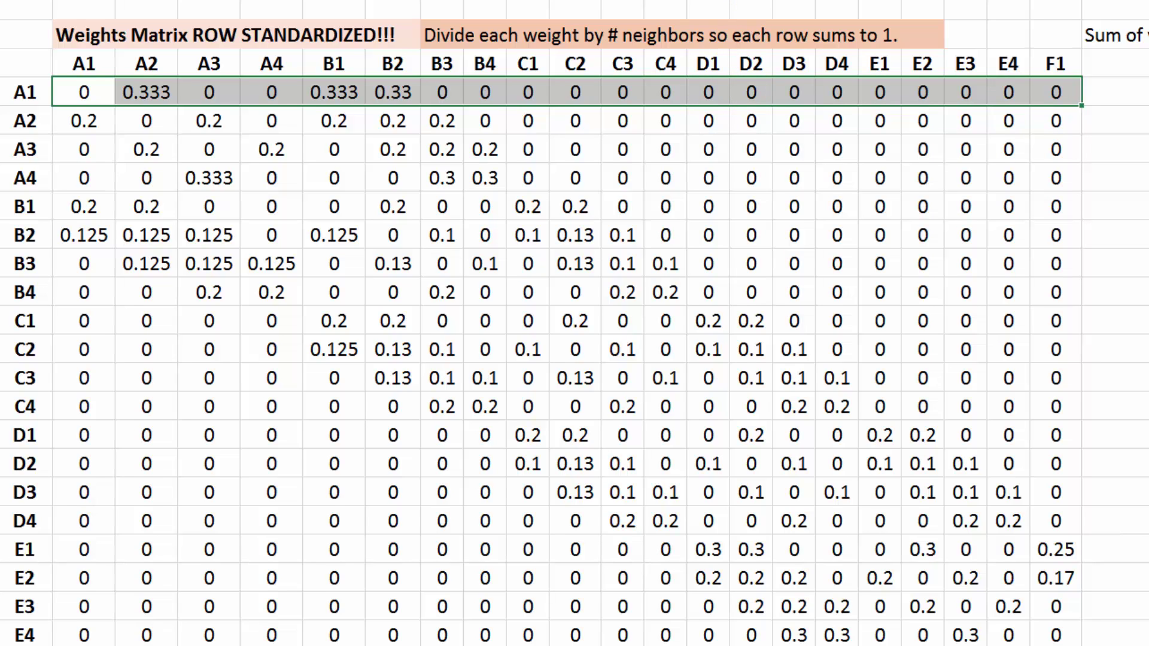
click(80, 66)
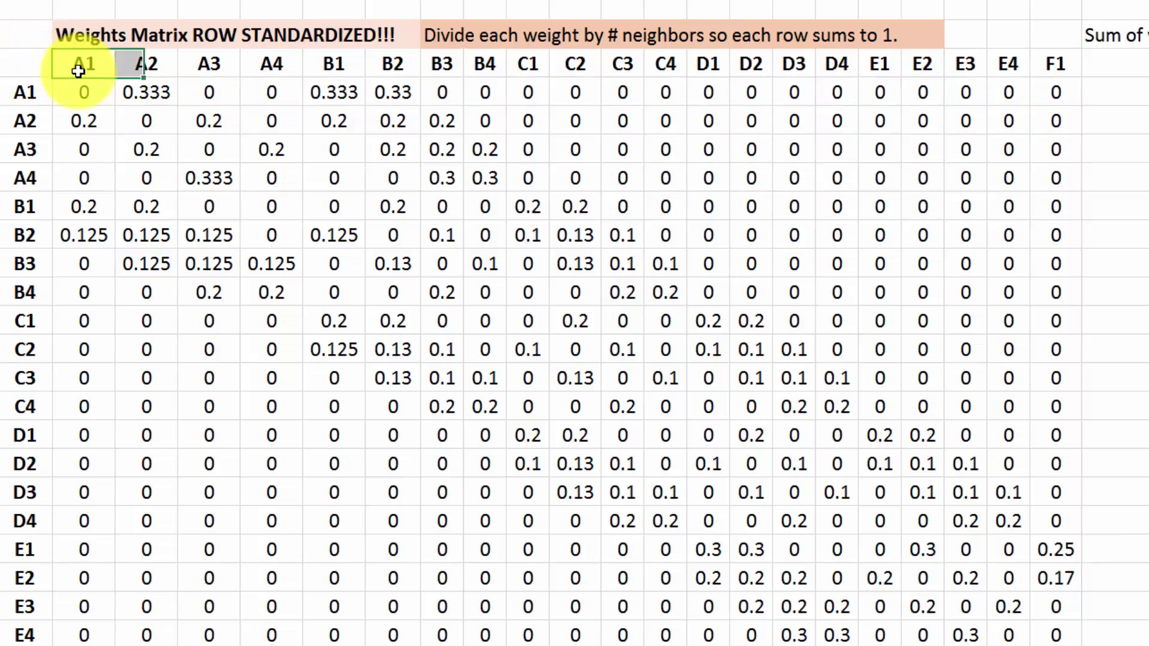
scroll(485, 186, up, 8)
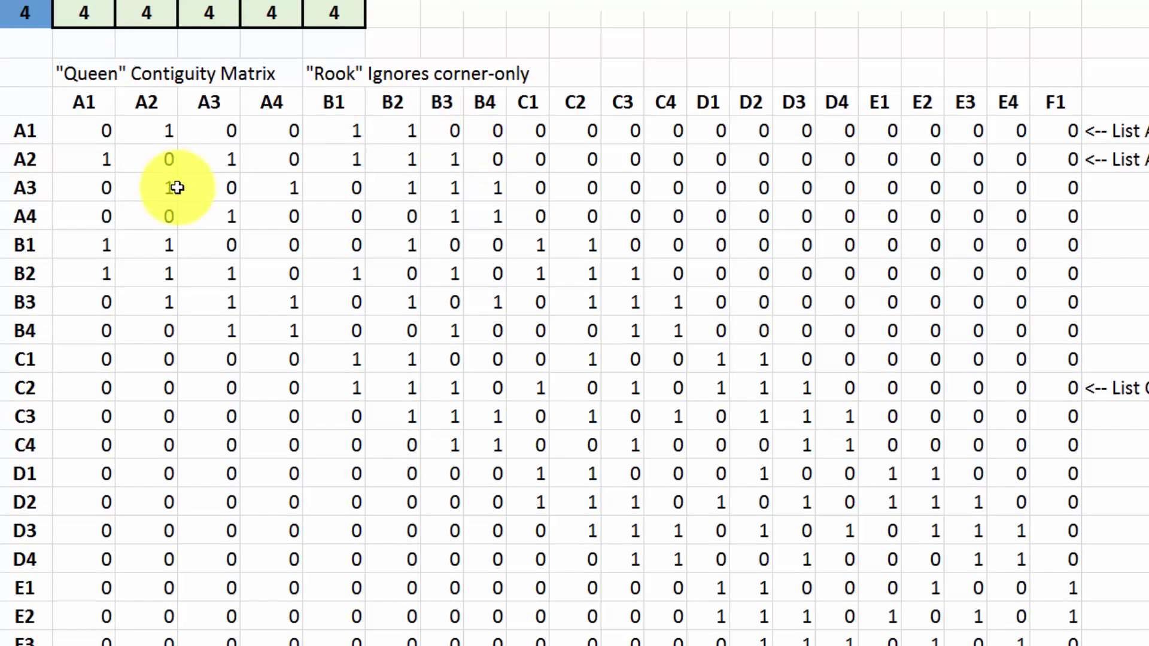
- Compare the queen contiguity matrix's entries with the first rows of the row-standardized weights matrix
drag(50, 88, 1077, 628)
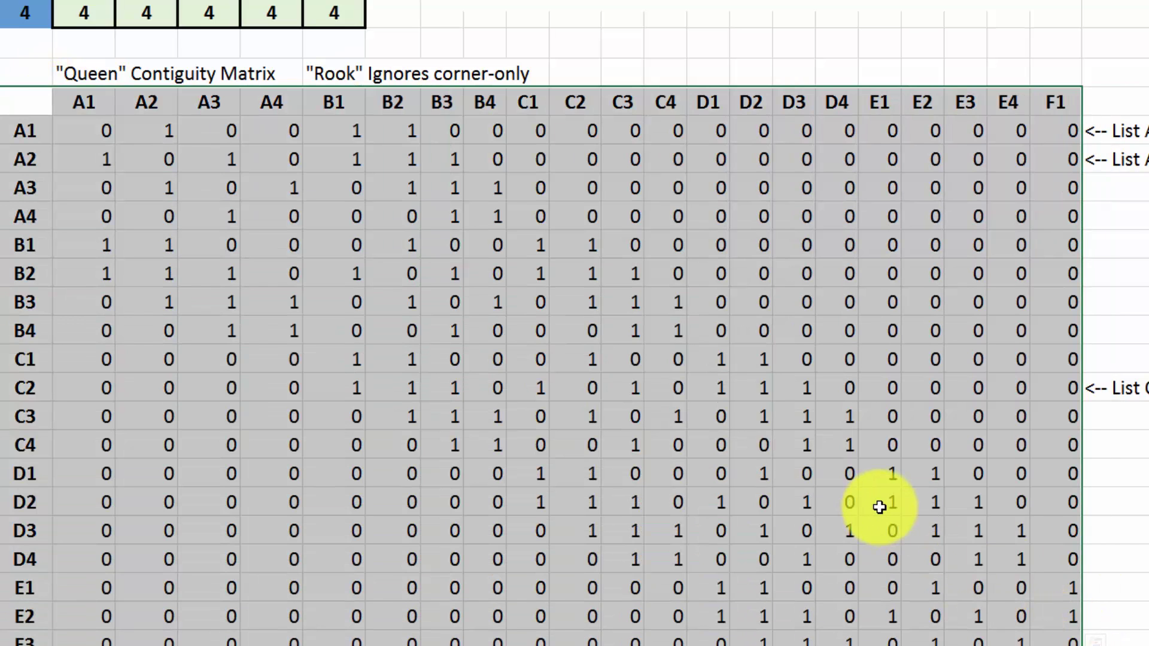
scroll(867, 559, down, 5)
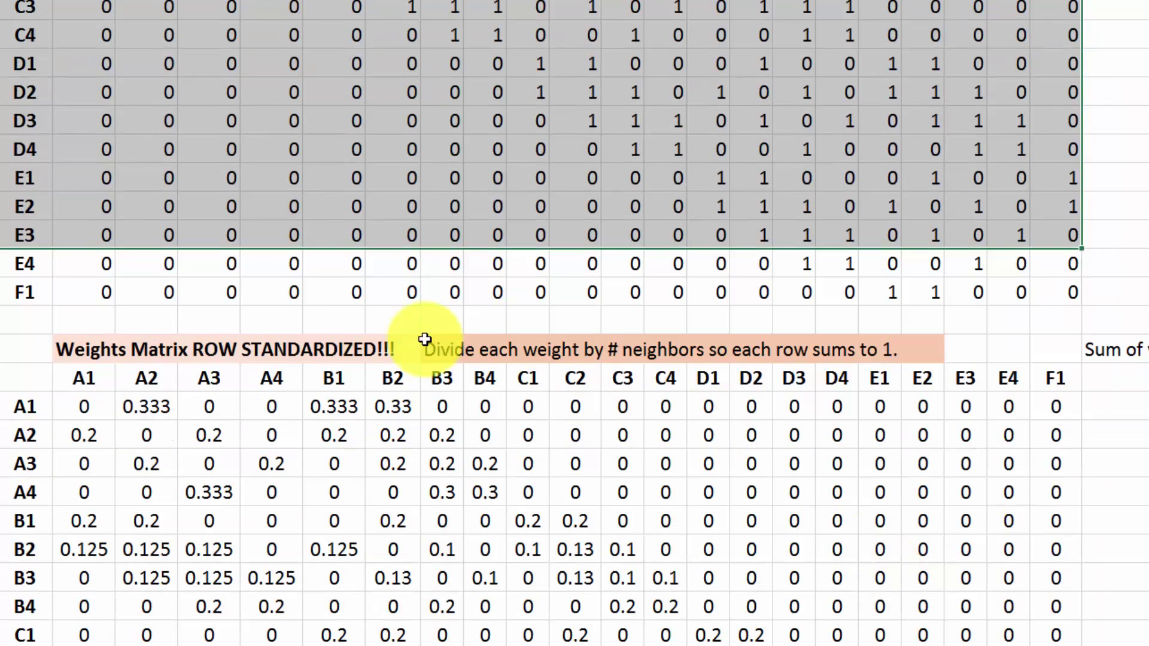
drag(30, 382, 751, 520)
scroll(732, 180, up, 5)
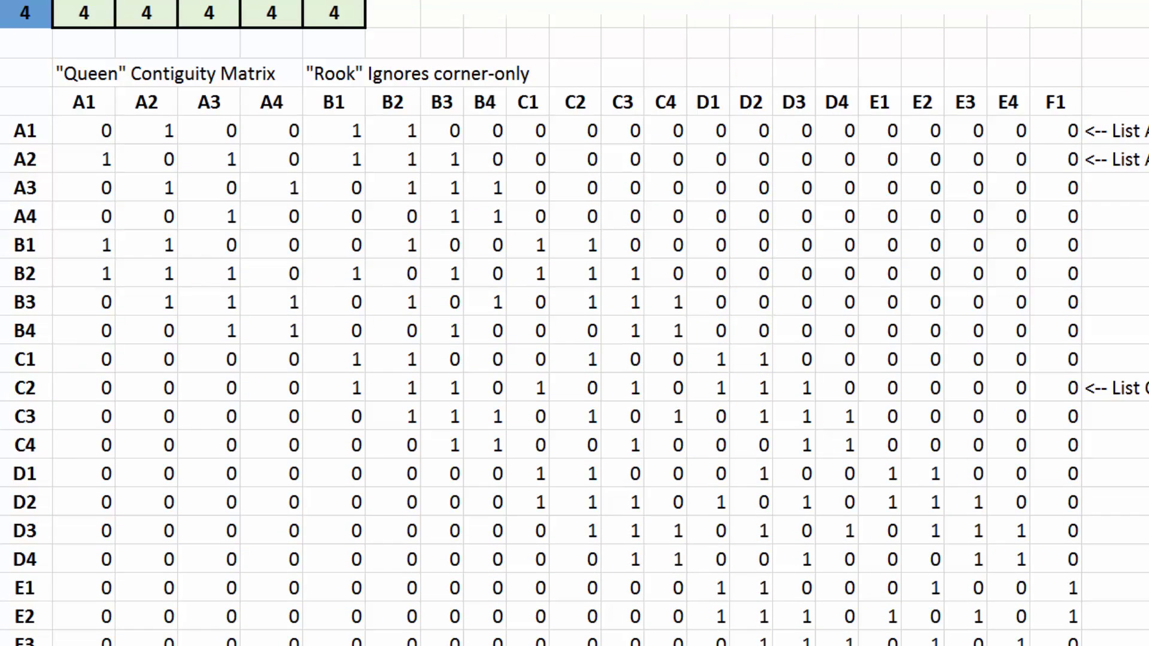
- Enlarge the Moran's I formula picture and reposition it just above the queen contiguity matrix
click(1017, 4)
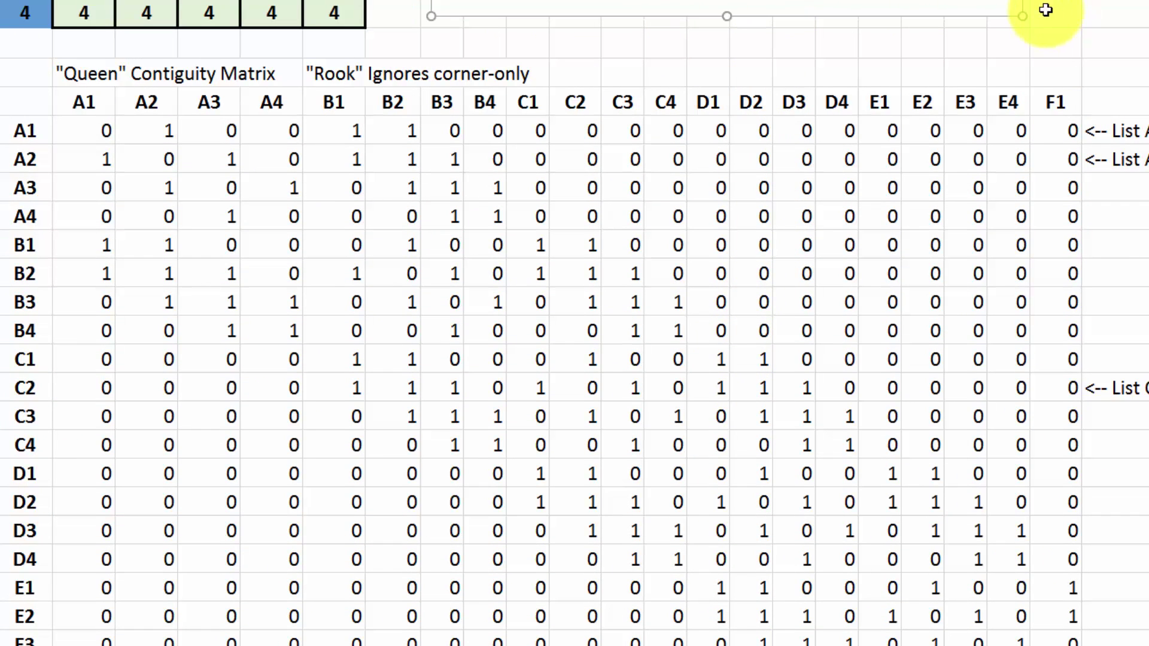
drag(1022, 17, 1105, 51)
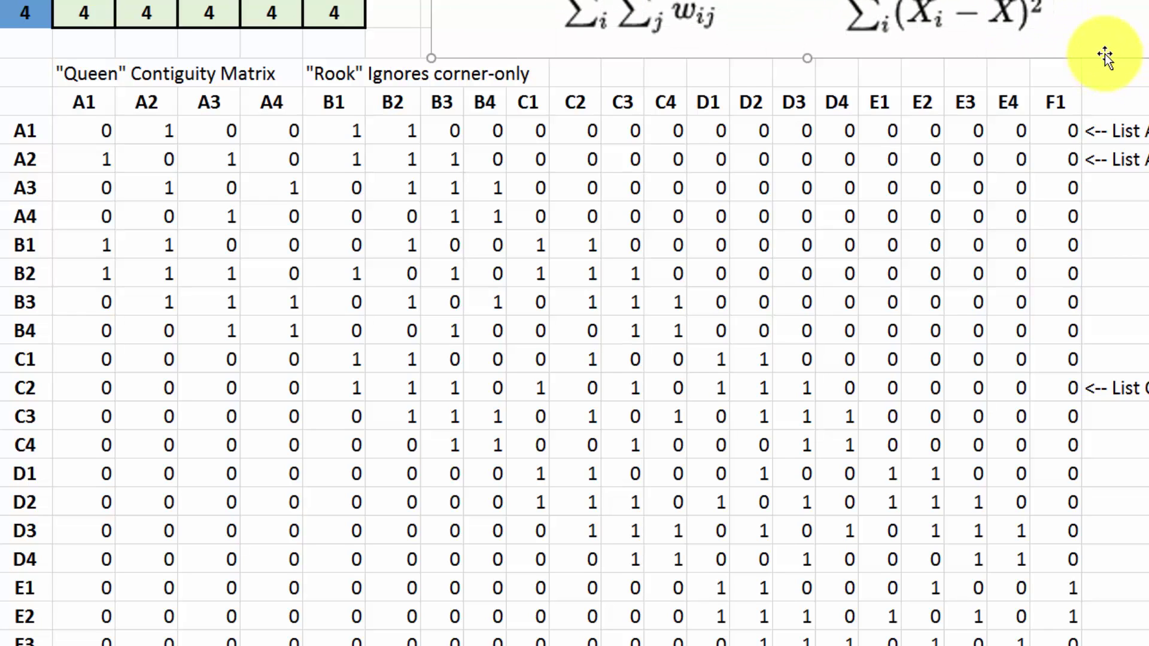
key(Escape)
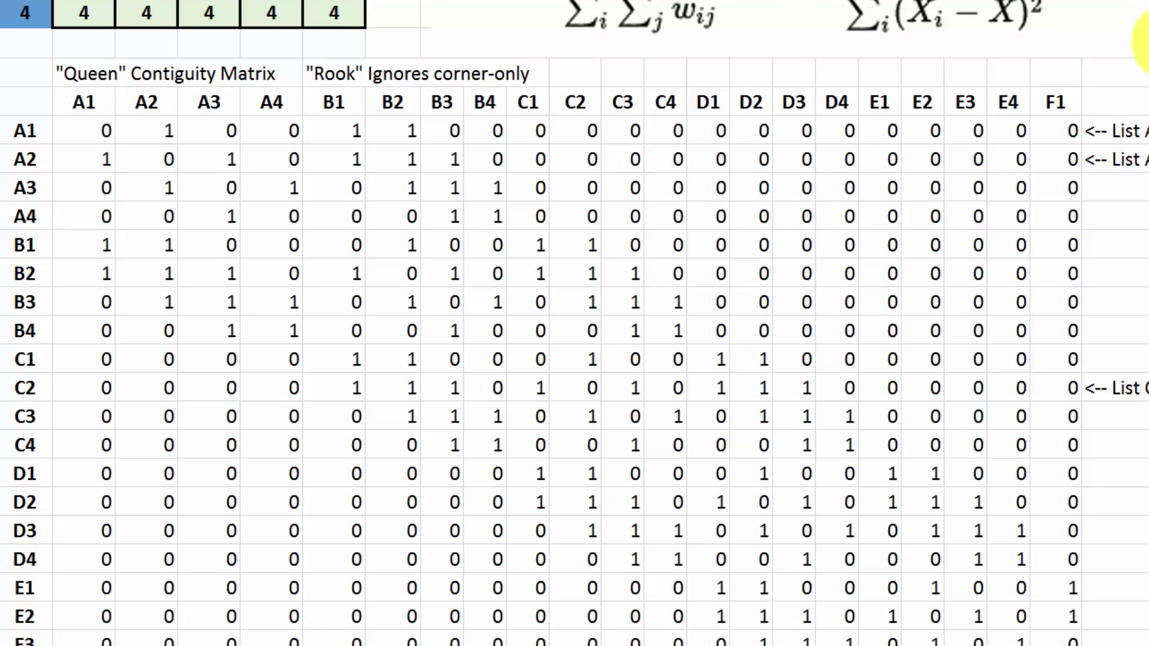
click(1134, 54)
drag(1130, 58, 1134, 37)
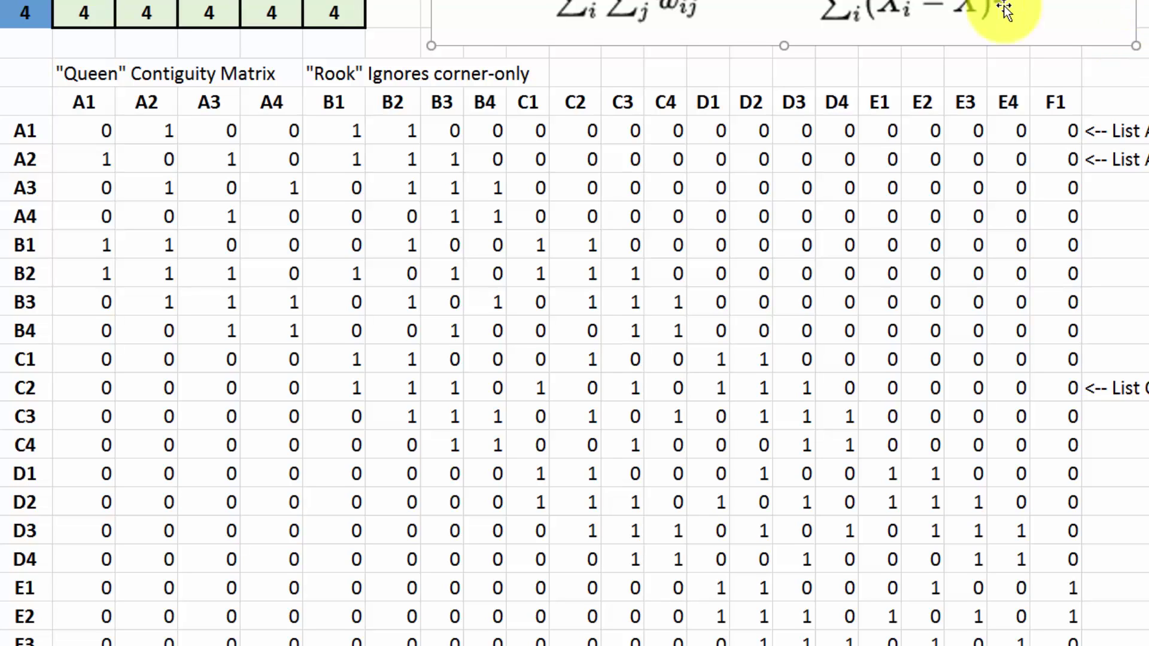
drag(844, 9, 853, 16)
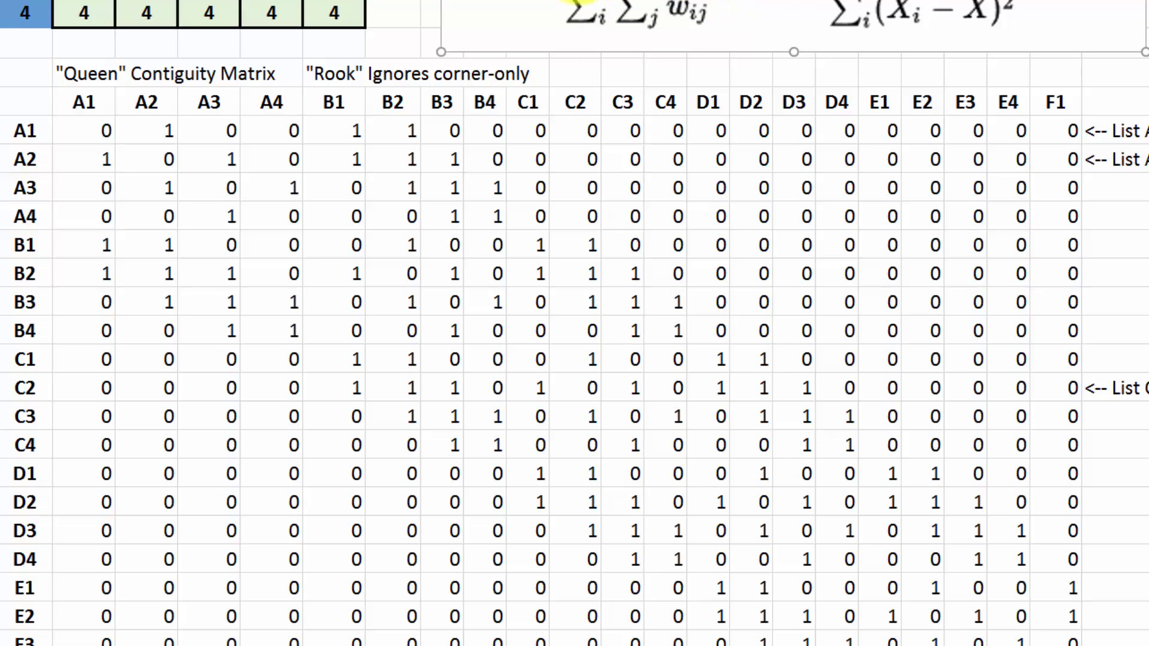
- Inspect the full block of row-standardized weights from region A1 to F1 and return to the Moran's I formula
scroll(547, 13, down, 4)
scroll(419, 12, up, 2)
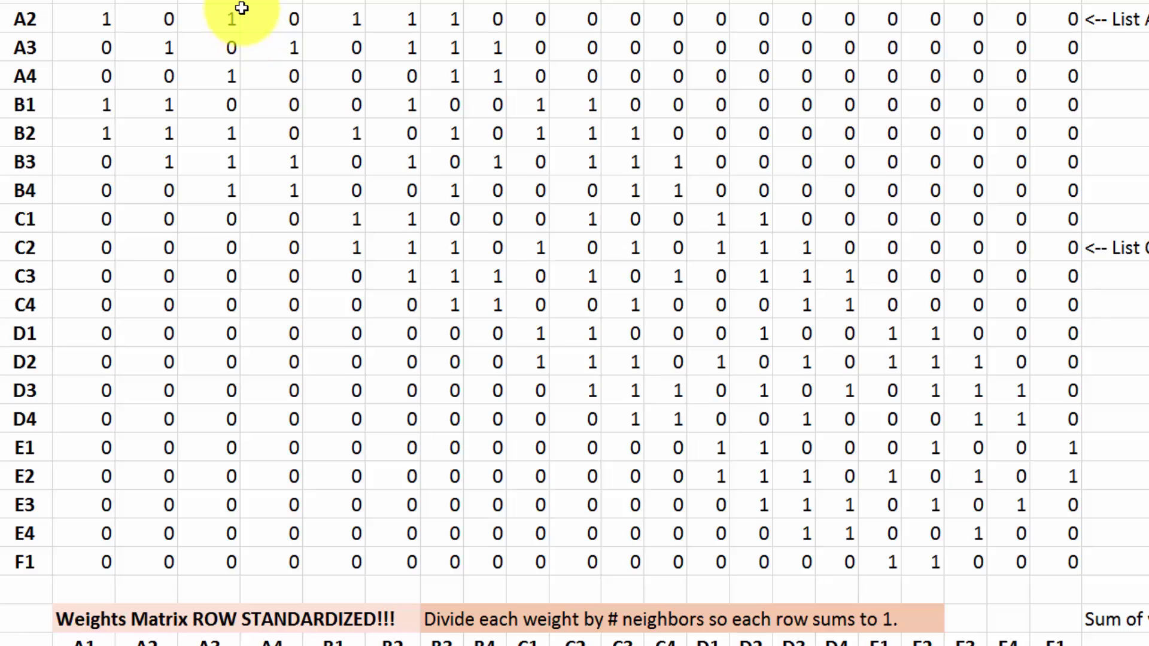
scroll(238, 7, down, 8)
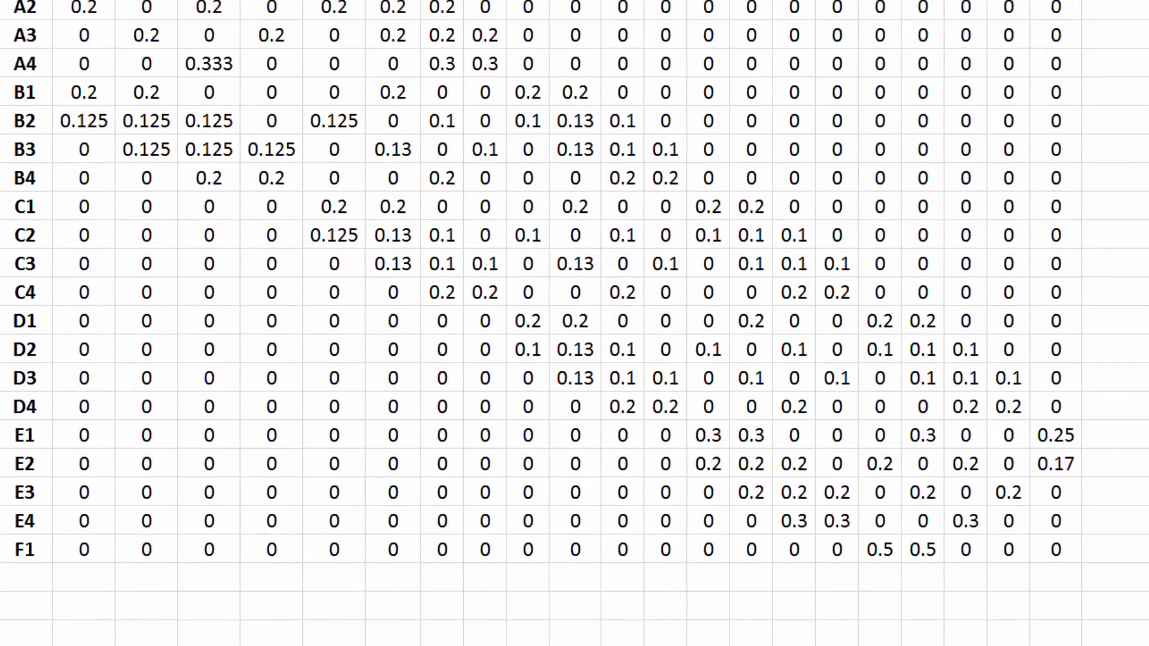
shift+click(1056, 553)
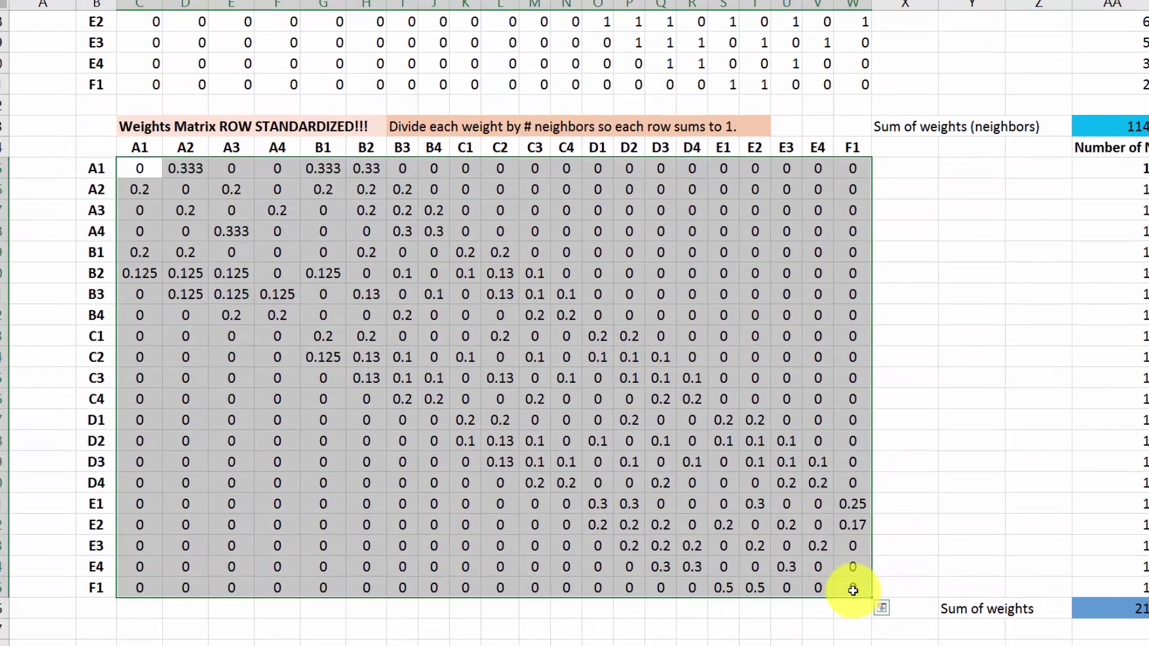
scroll(849, 509, up, 10)
scroll(849, 469, down, 2)
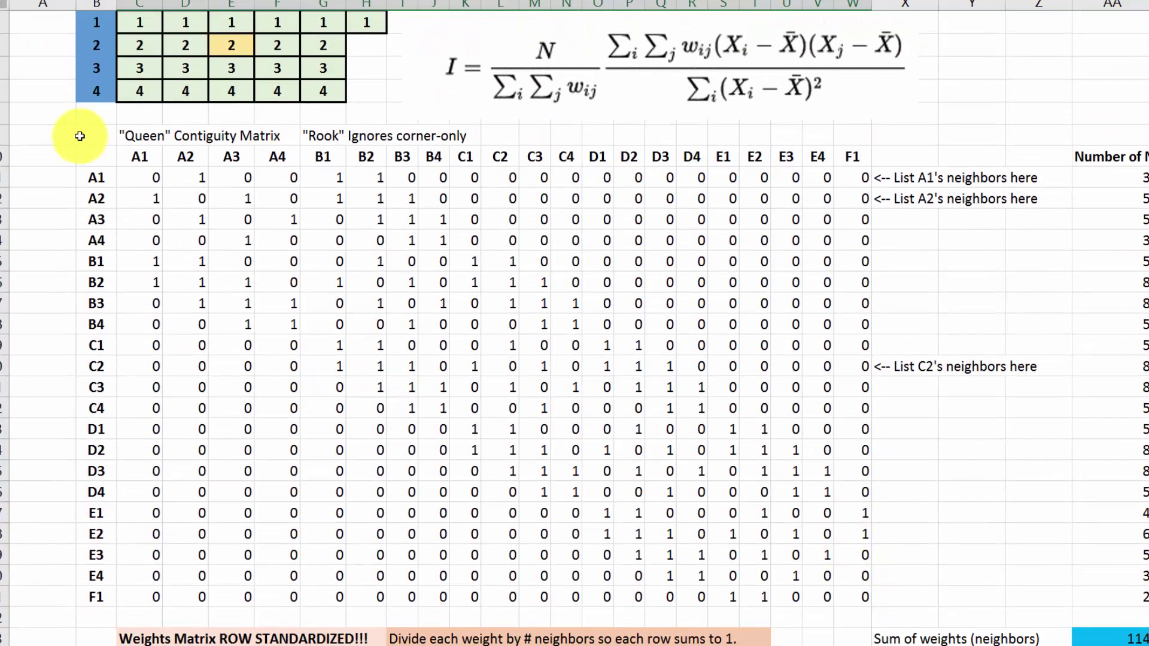
- Review the queen matrix's list of regions against the Faketopia map cells, including region F1
drag(33, 179, 60, 606)
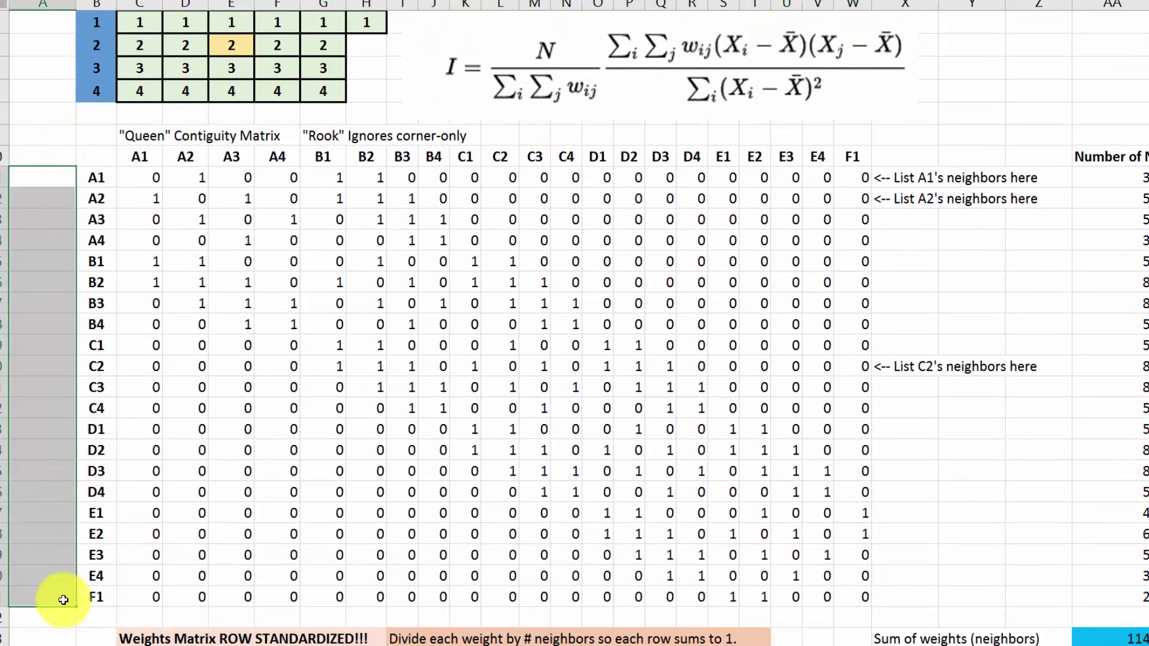
scroll(155, 383, up, 1)
drag(137, 124, 320, 191)
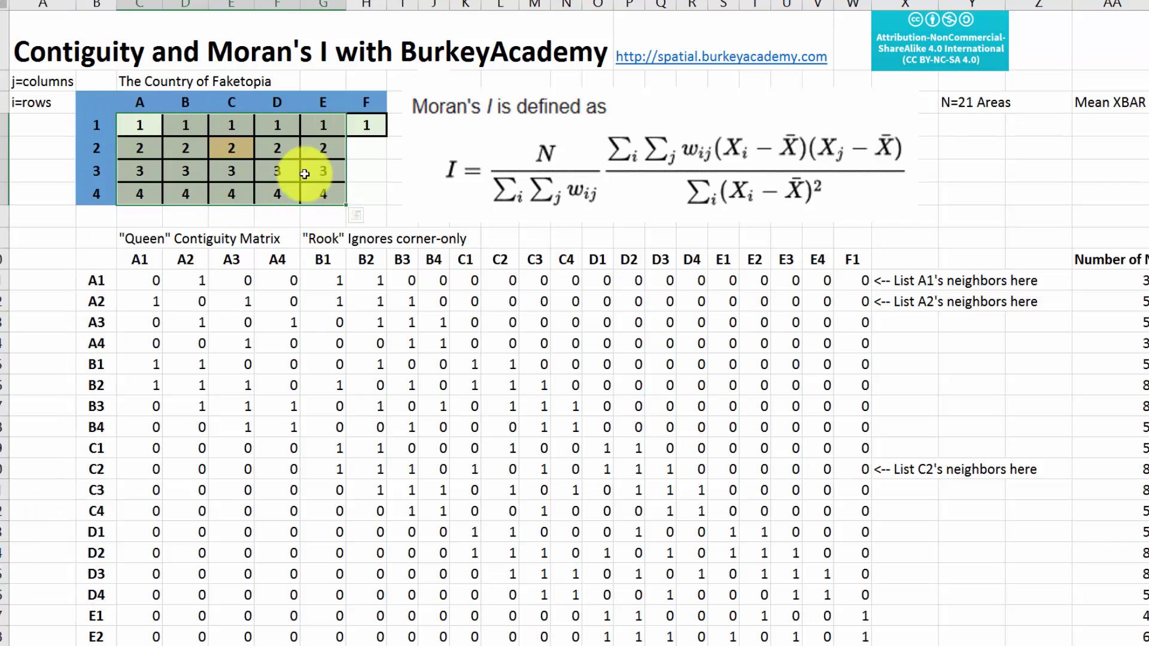
click(367, 123)
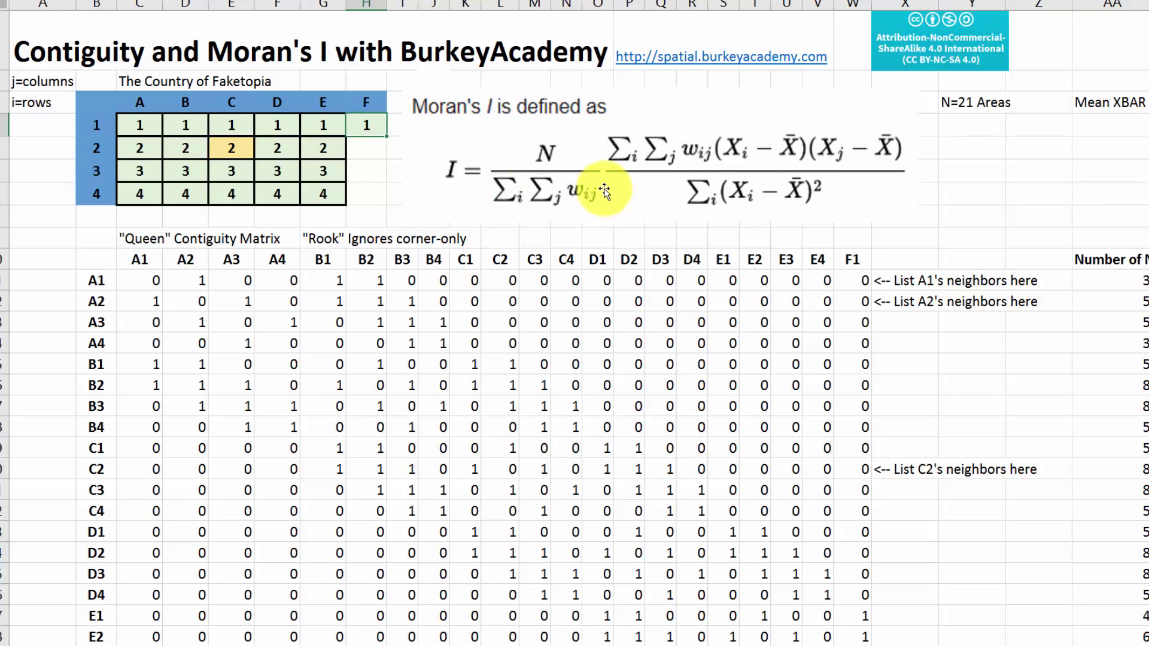
- Examine region A1's row of standardized weights and the entire row-standardized matrix behind the sum of weights
scroll(587, 189, down, 9)
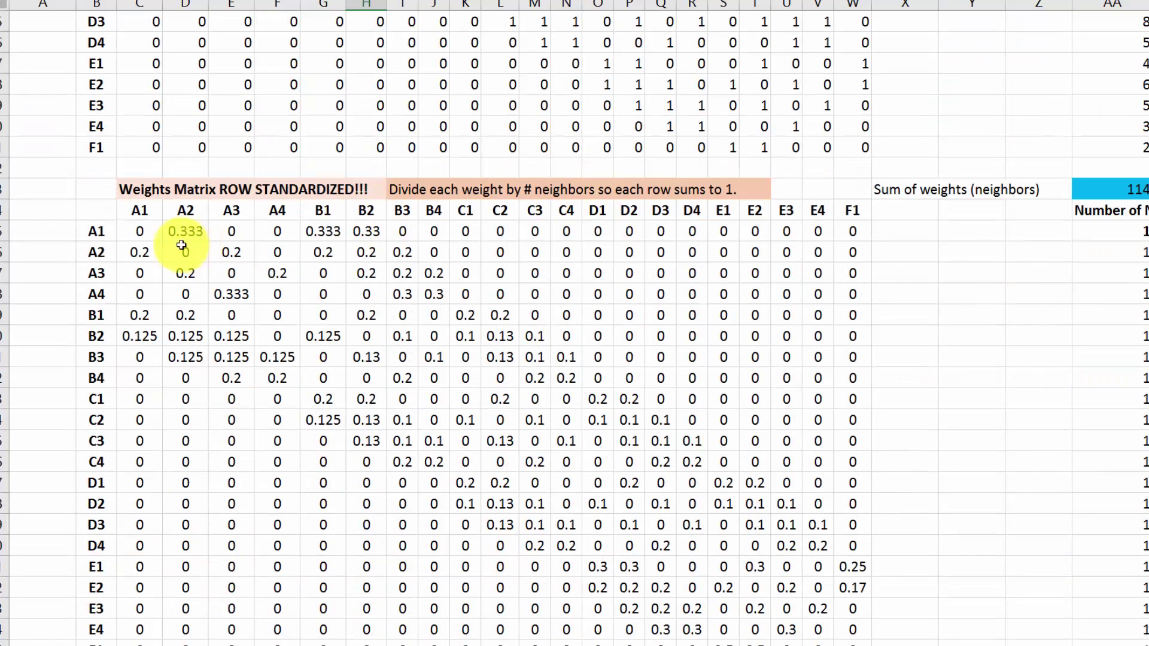
drag(97, 231, 858, 231)
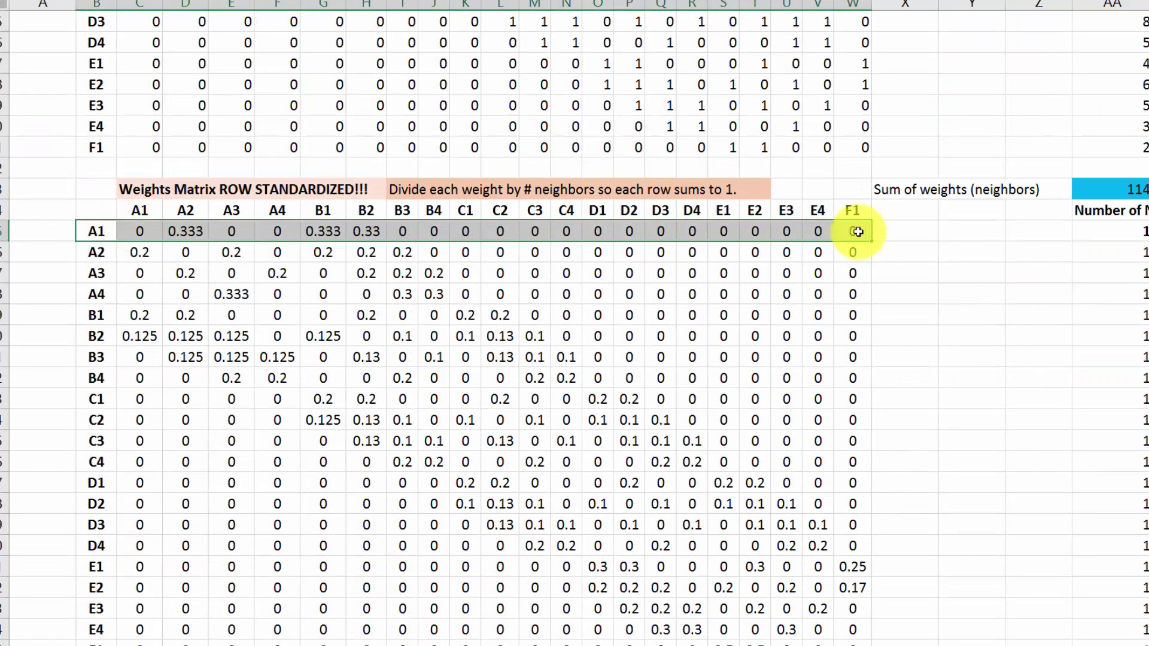
scroll(857, 231, down, 2)
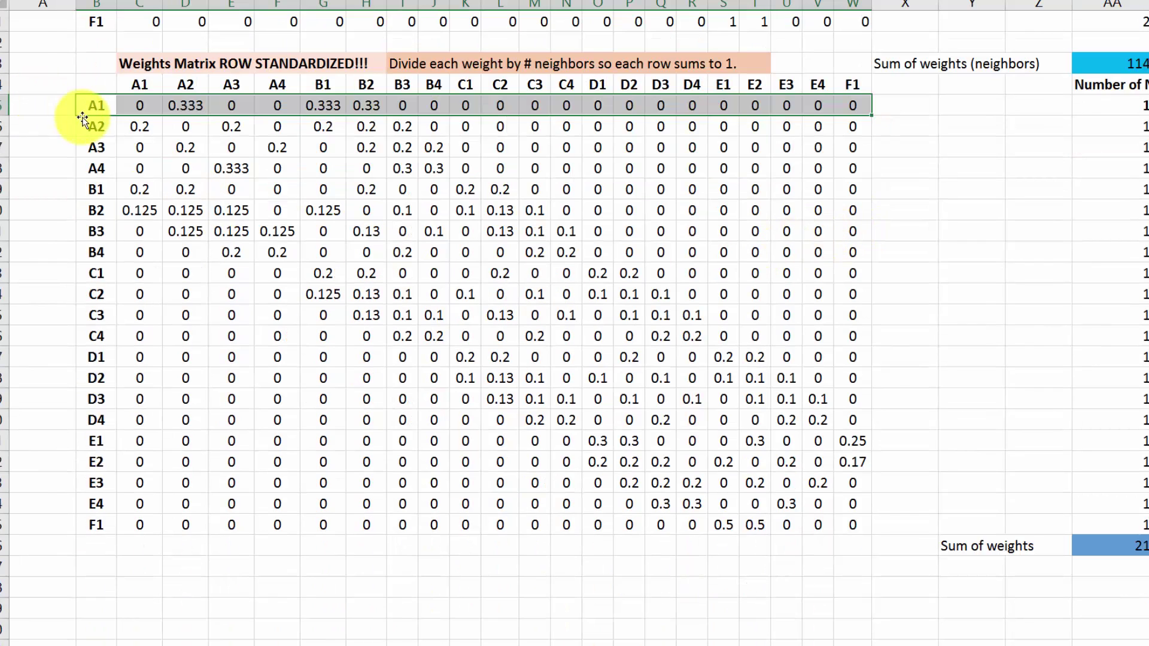
drag(131, 107, 853, 529)
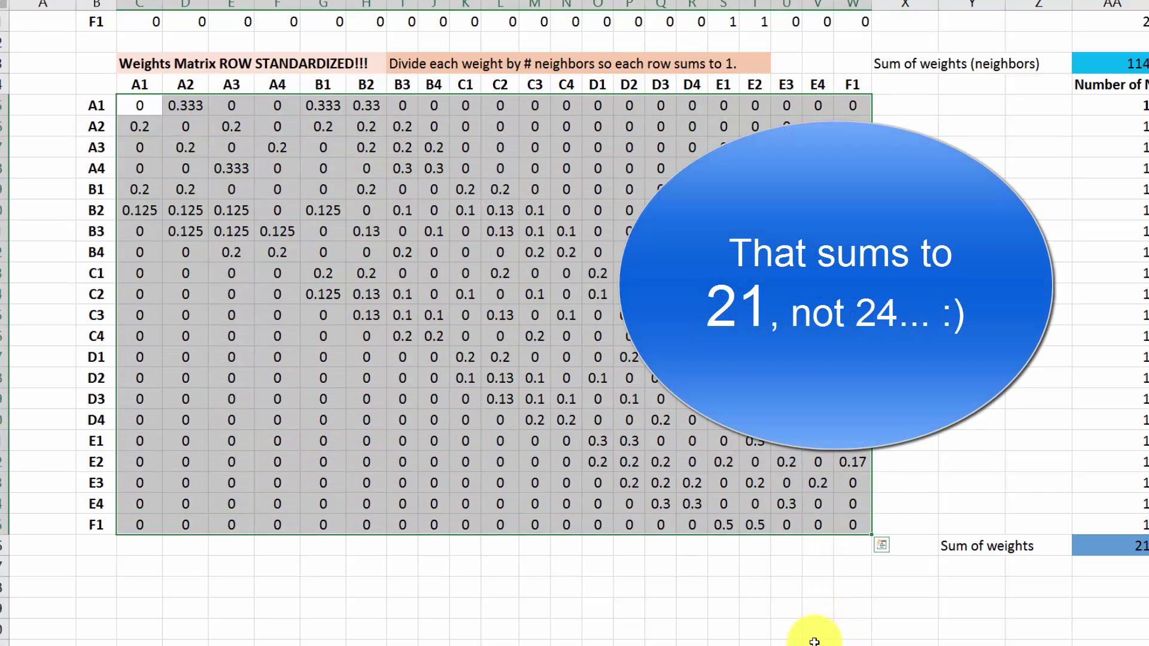
- Shift the Moran's I formula picture slightly closer to the Faketopia map
scroll(805, 634, up, 10)
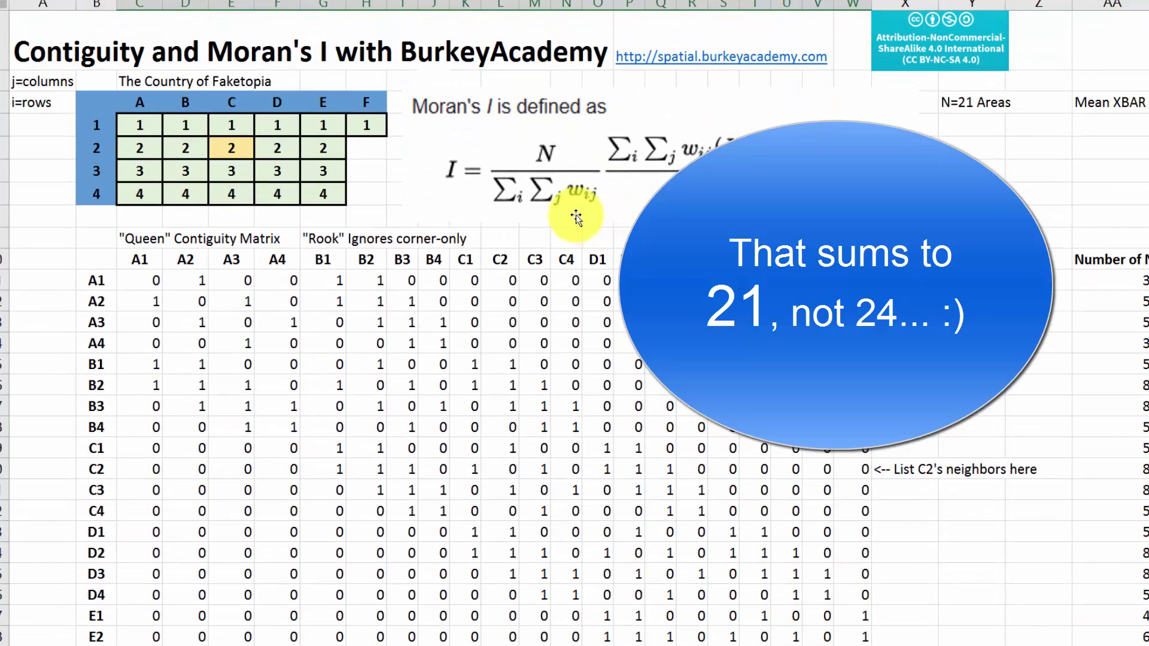
click(540, 160)
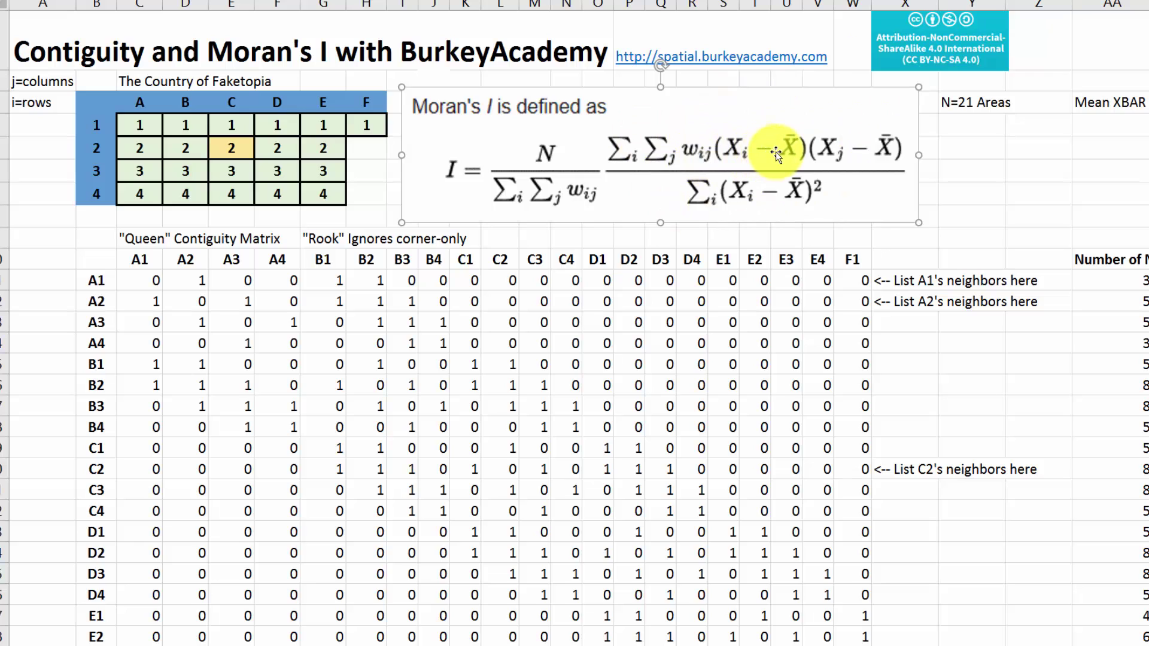
drag(776, 154, 763, 158)
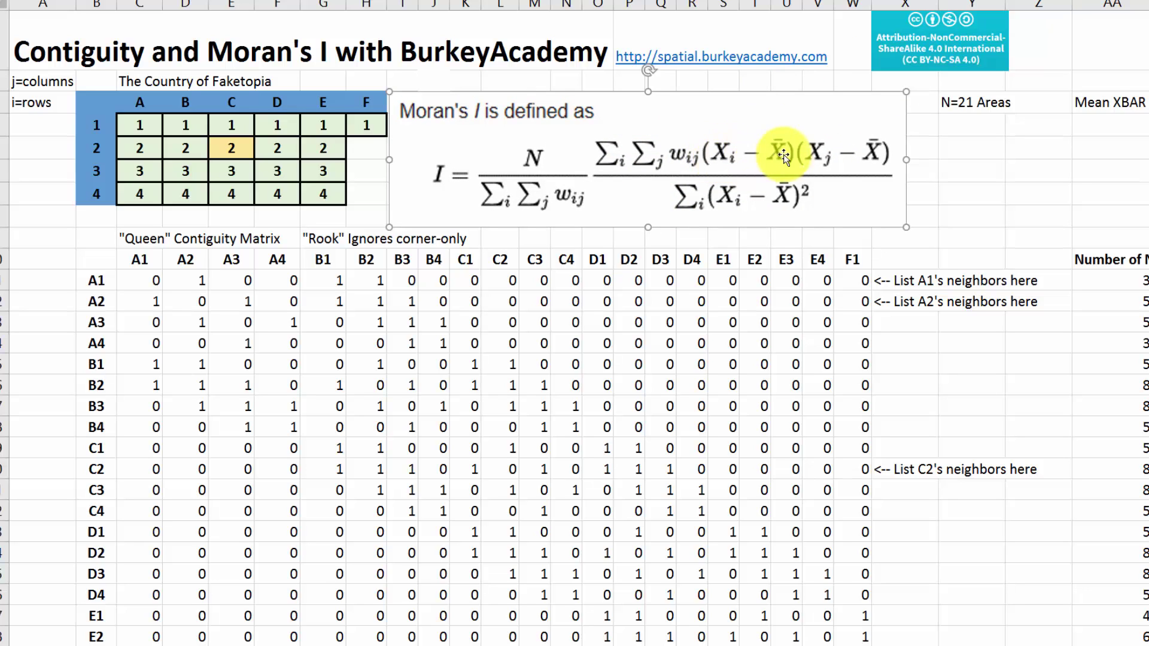
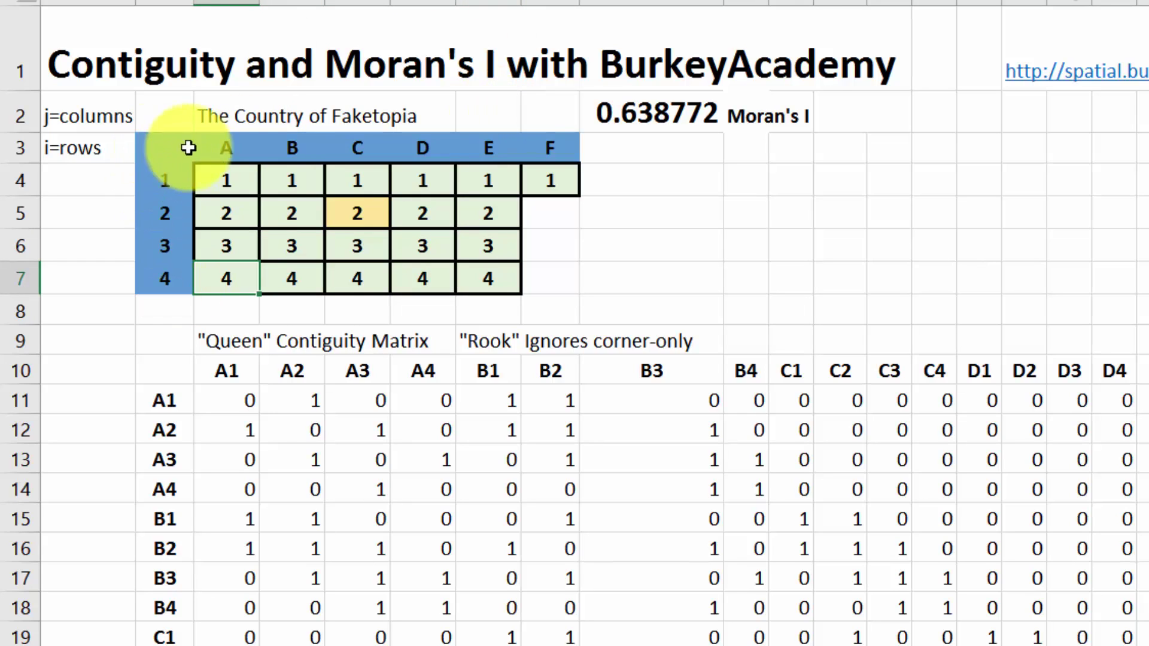
- Review the map's column A regions and set region A1's value to 4 in the Faketopia map
drag(233, 179, 237, 280)
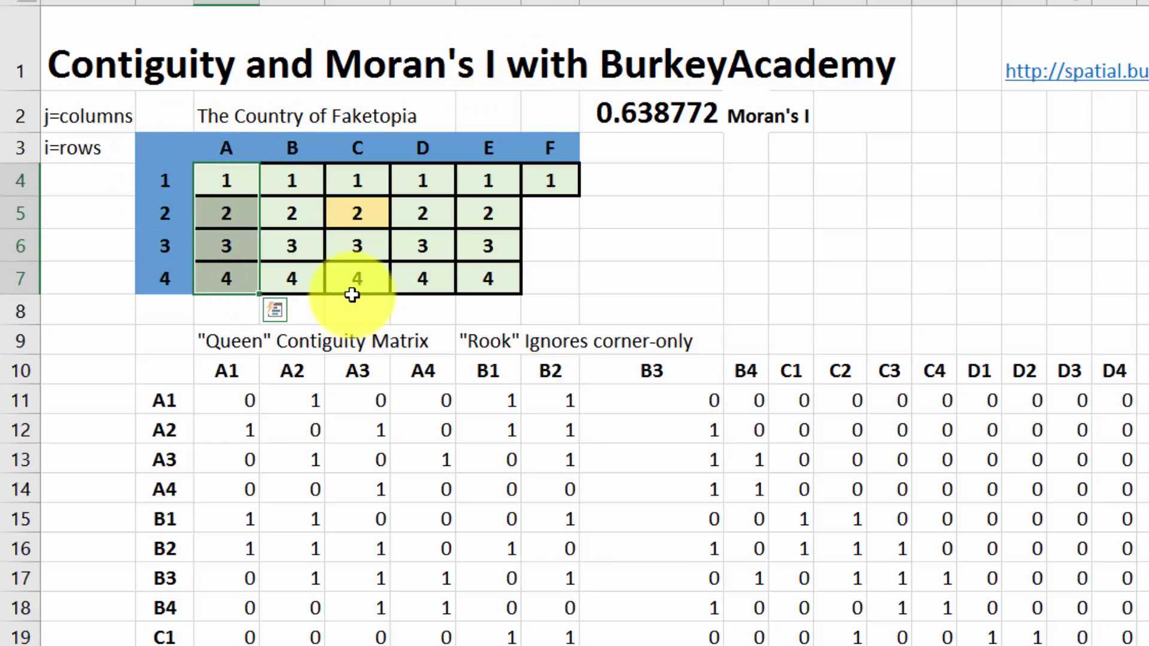
click(477, 284)
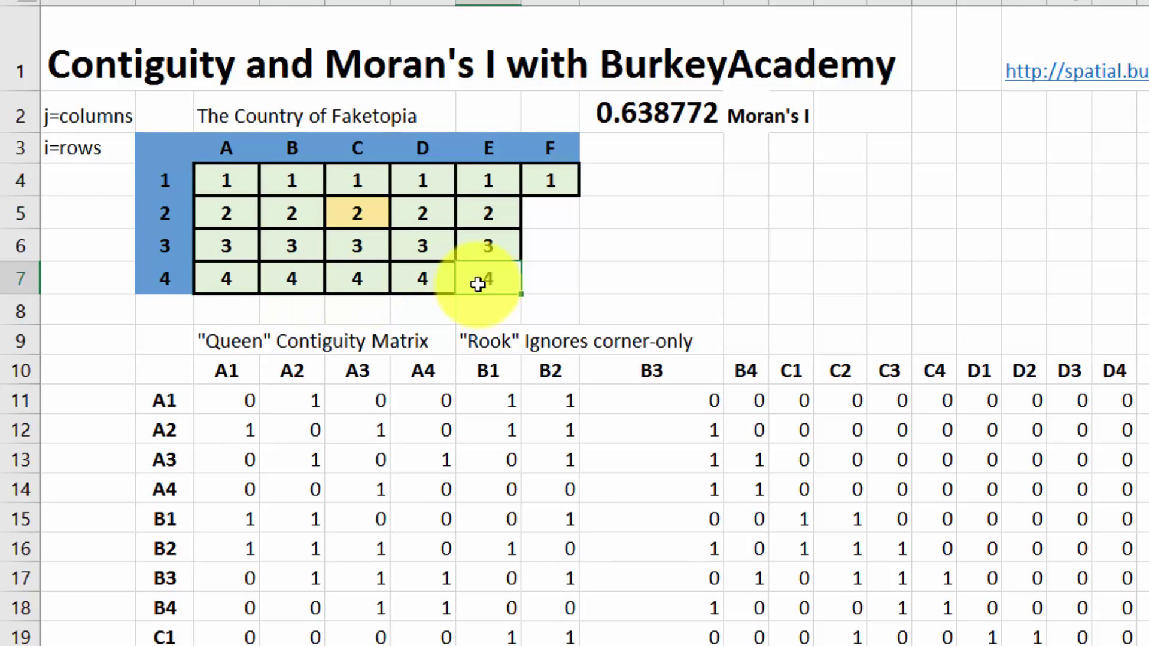
key(Up)
key(Up)
key(Up)
key(Left)
key(Left)
key(Left)
key(Left)
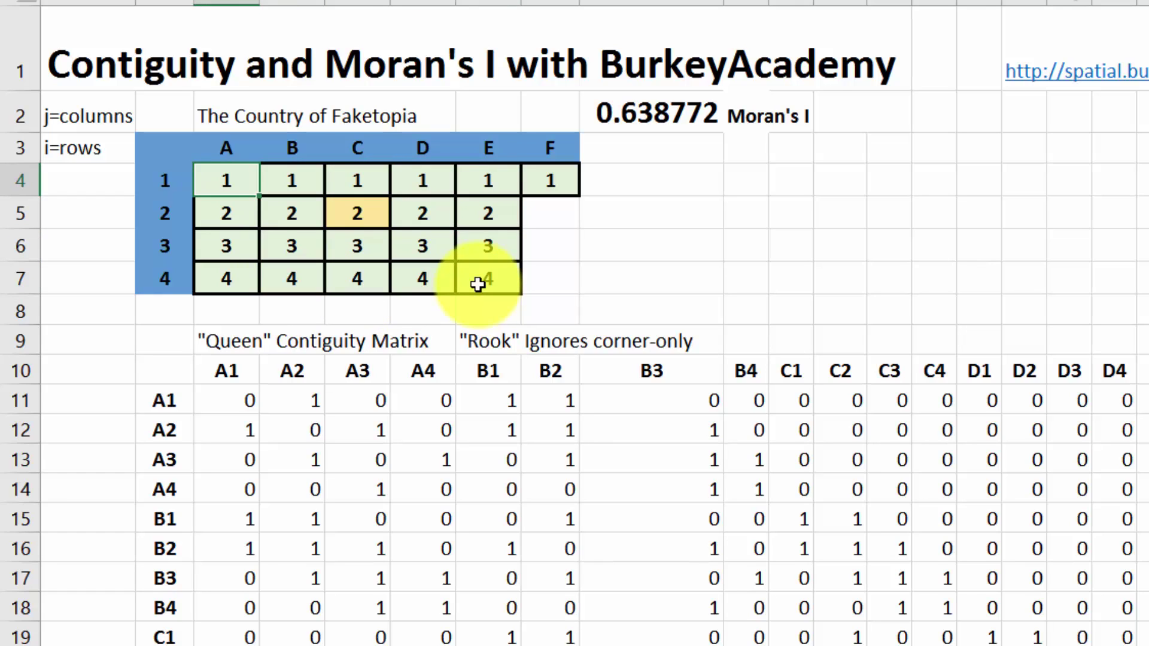
text(4)
key(Right)
key(Right)
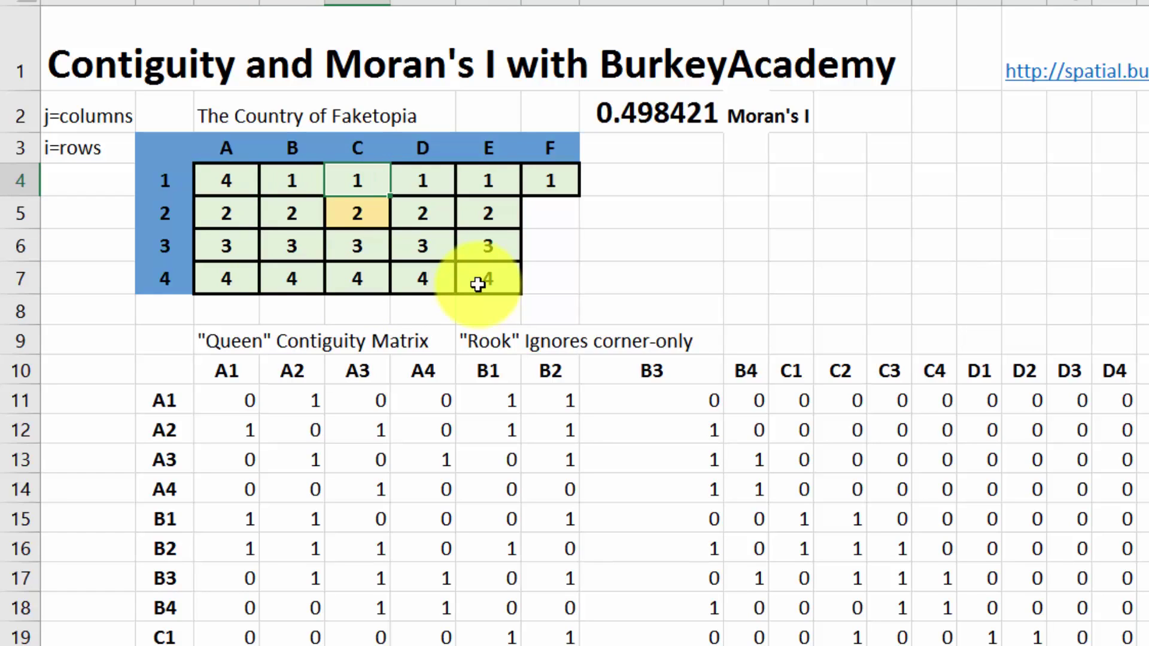
- Set regions C1 and E1 to 4 in the Faketopia map
text(4)
key(Right)
key(Right)
text(4)
key(Right)
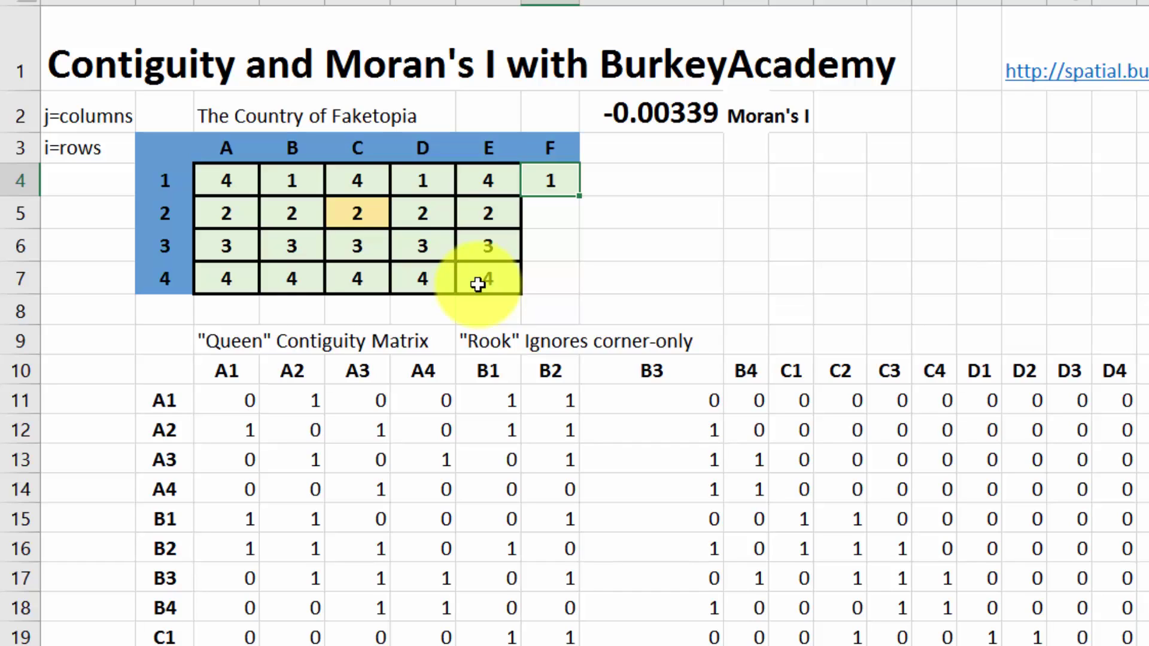
- Examine the Faketopia map's value pattern in light of the "Queen" Contiguity Matrix definition
key(Left)
key(Left)
key(Down)
key(Down)
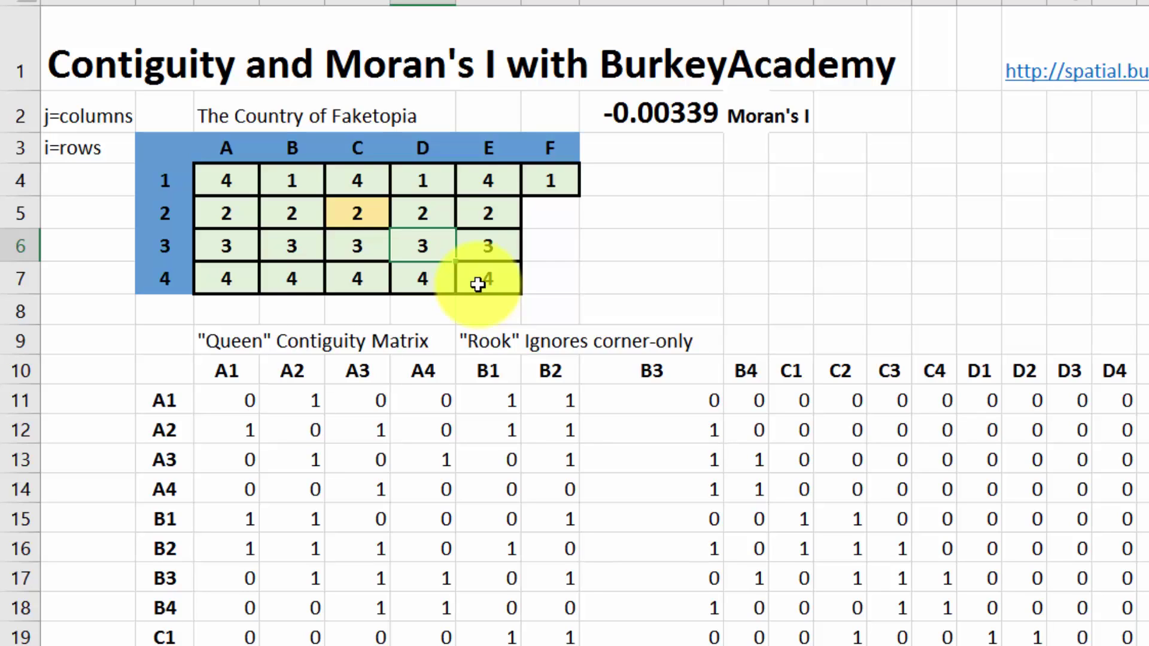
key(Left)
key(Left)
key(Left)
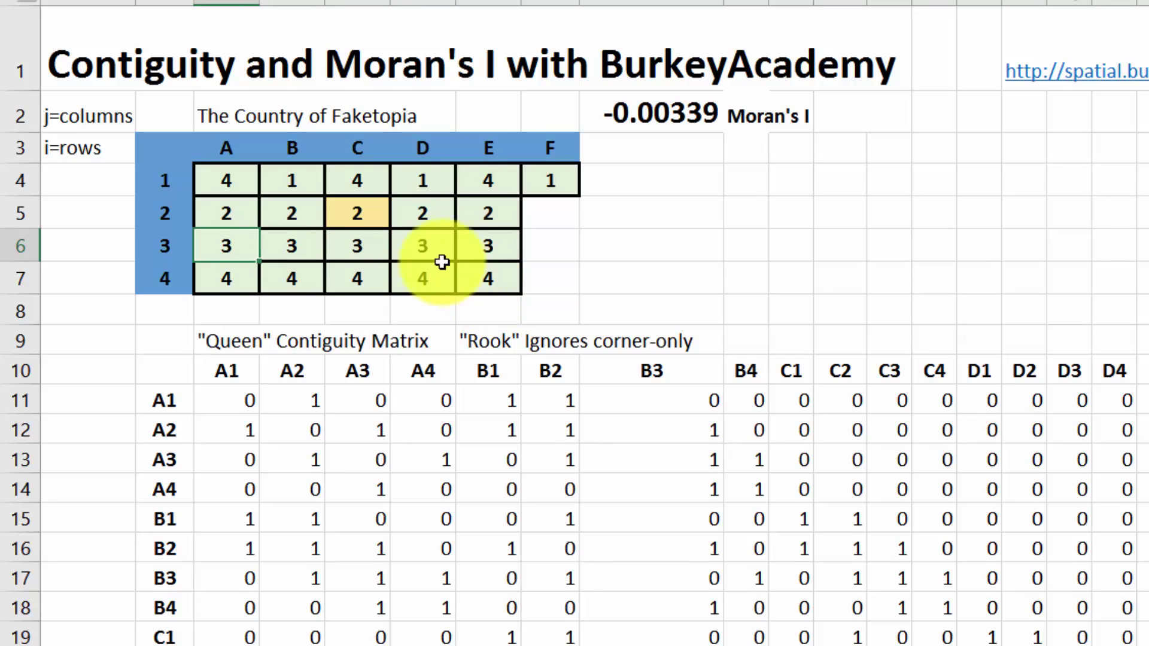
click(232, 341)
drag(241, 342, 371, 327)
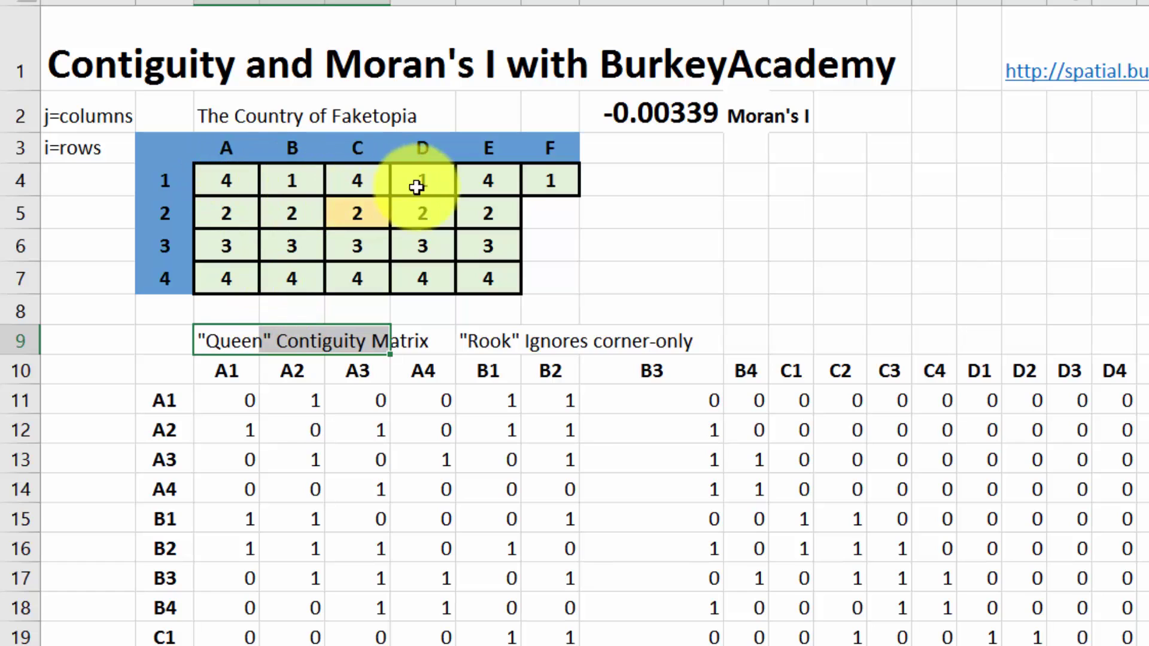
- Set region A3 to 4 and regions A2 and B2 to 1 in the Faketopia map
click(234, 256)
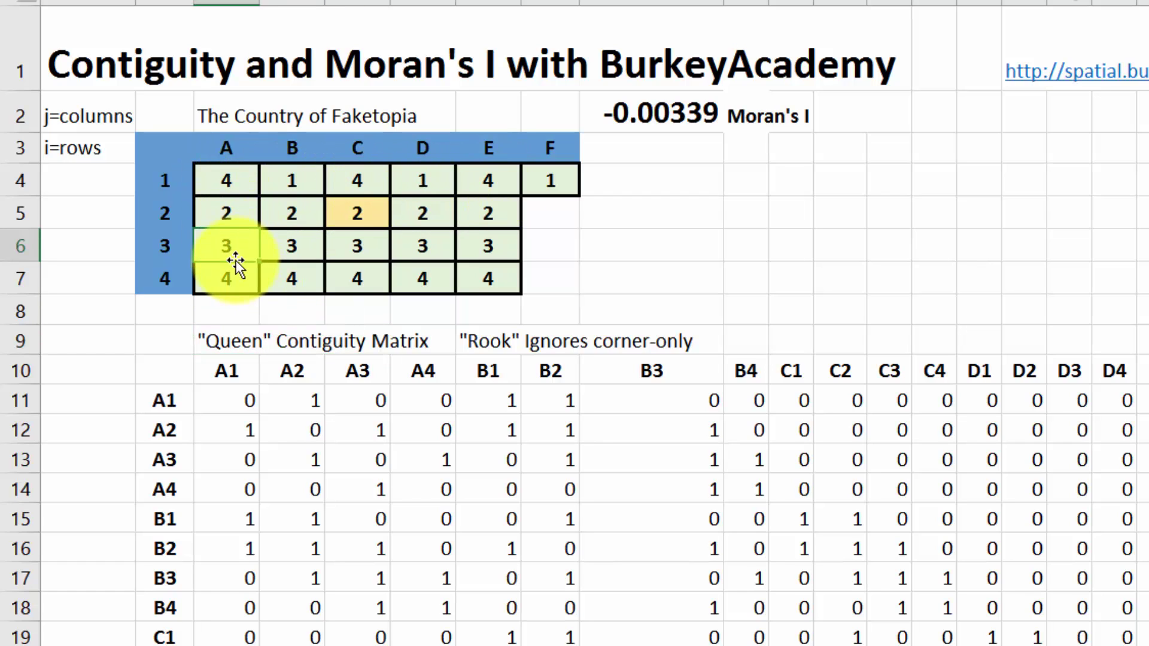
text(4)
key(Up)
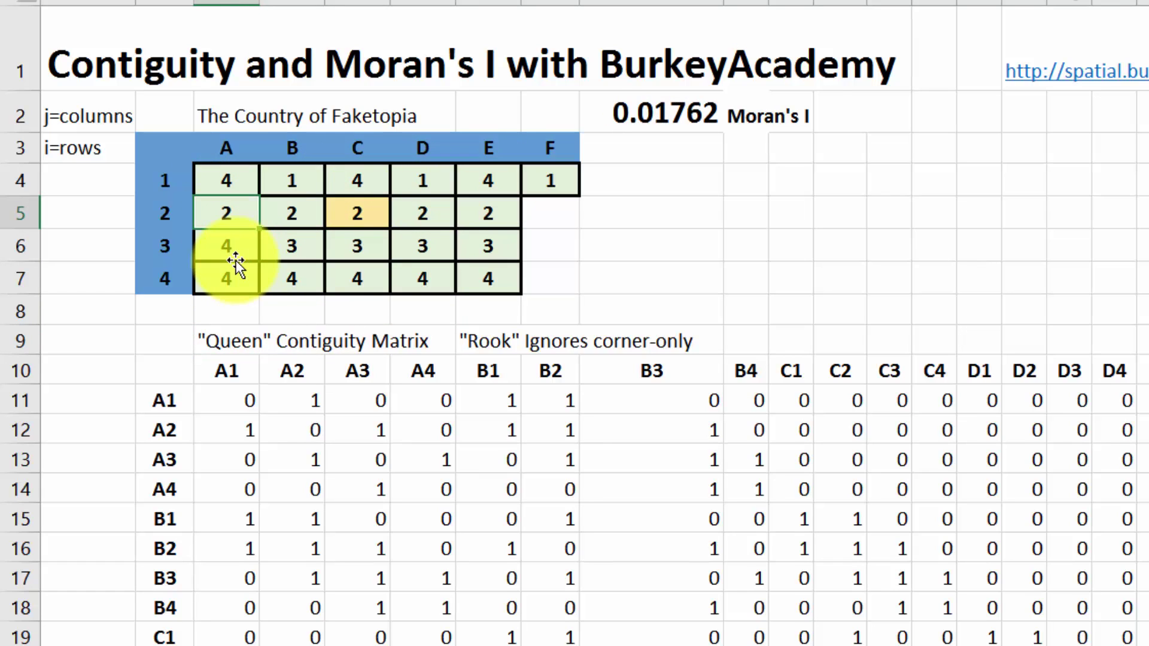
text(1)
key(Right)
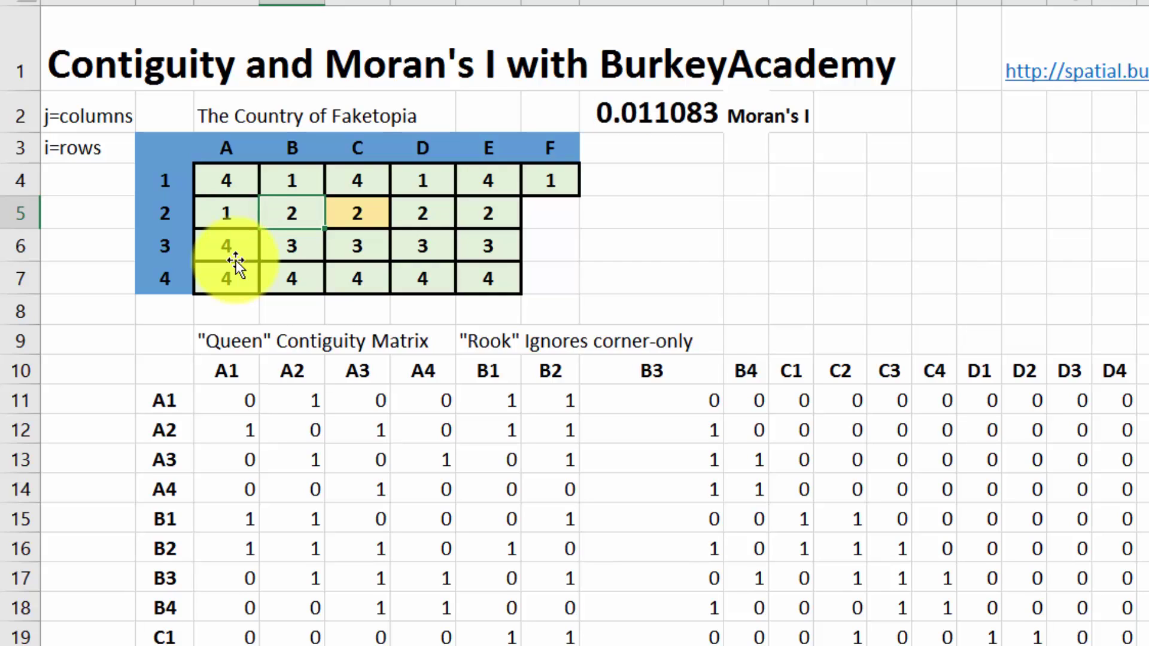
text(1)
key(Right)
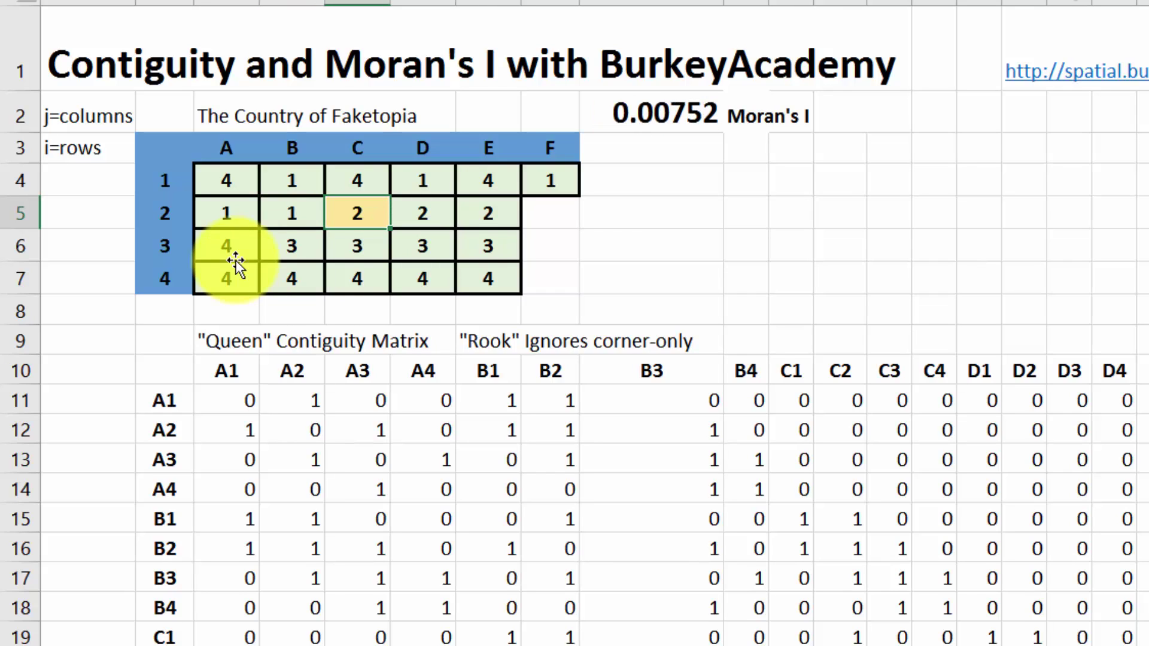
- Set region B3 to 1 and region B2 to 4 in the Faketopia map
key(Left)
key(Up)
key(Right)
key(Right)
key(Right)
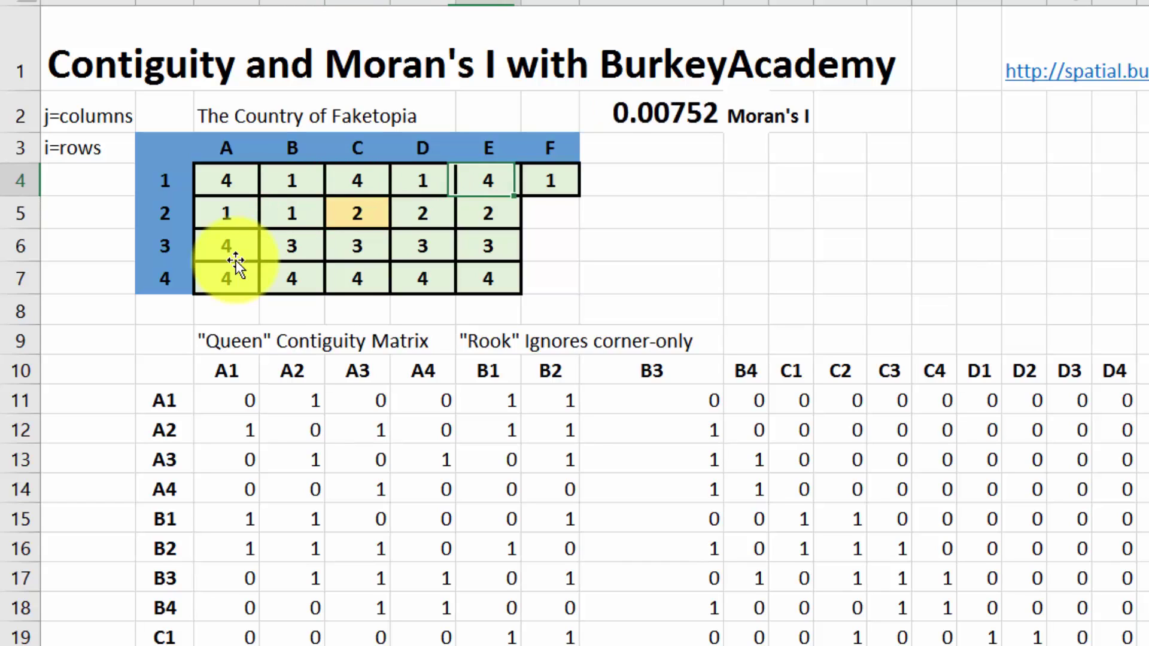
key(Down)
key(Left)
key(Left)
key(Left)
key(Left)
key(Down)
key(Right)
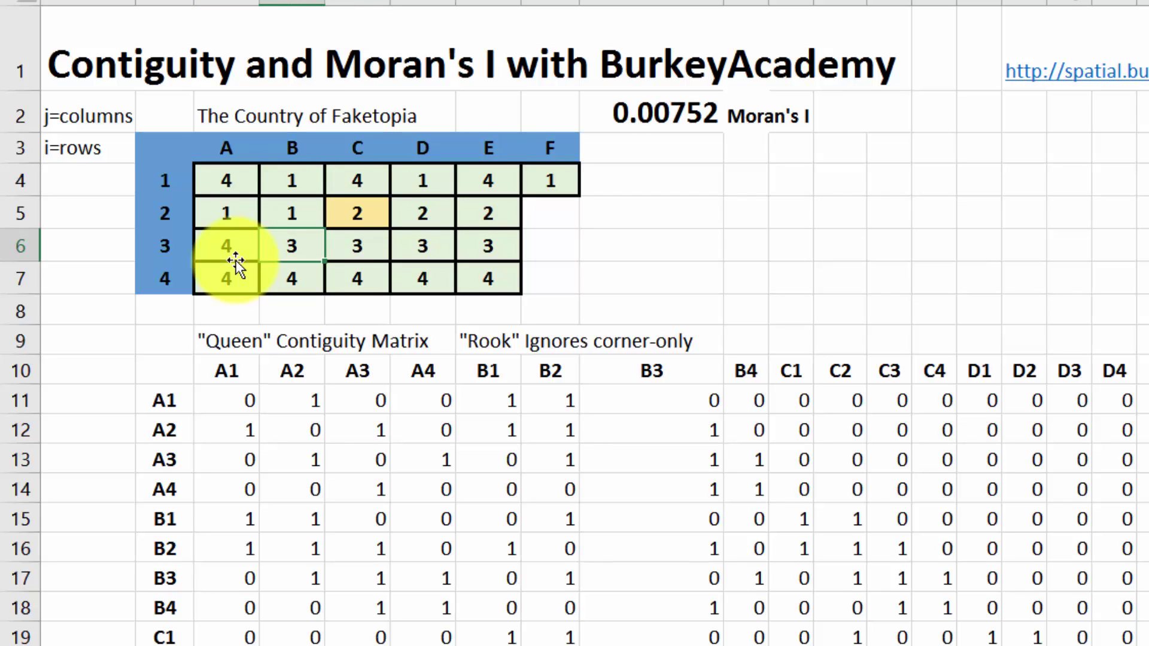
text(1)
key(Up)
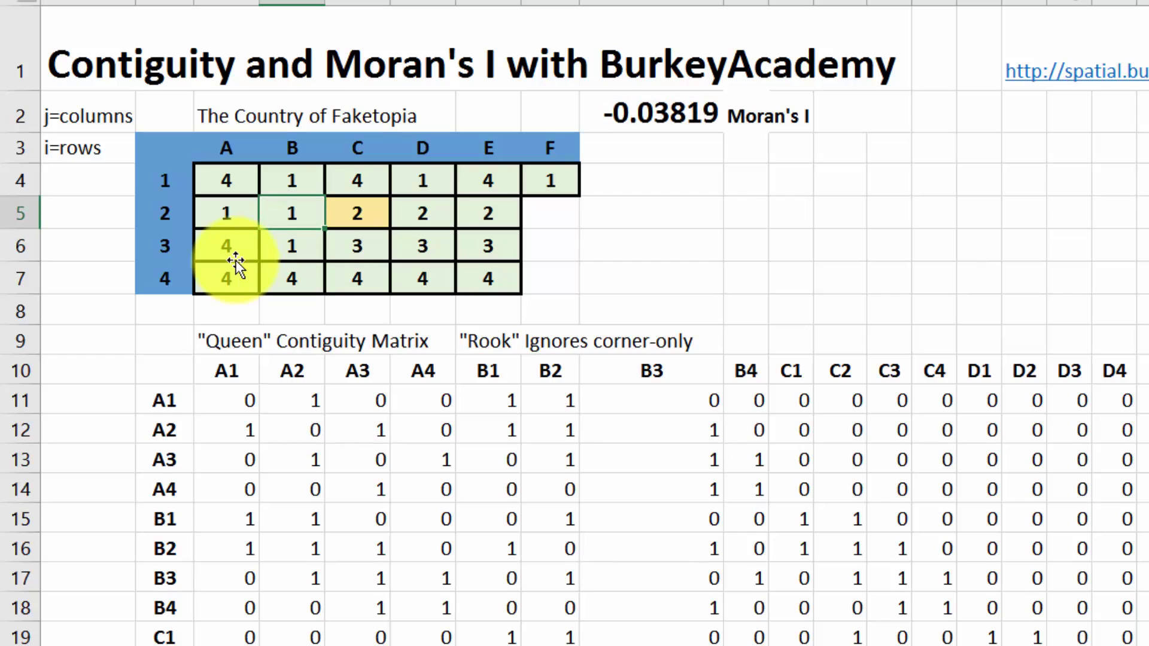
text(4)
key(Return)
key(Up)
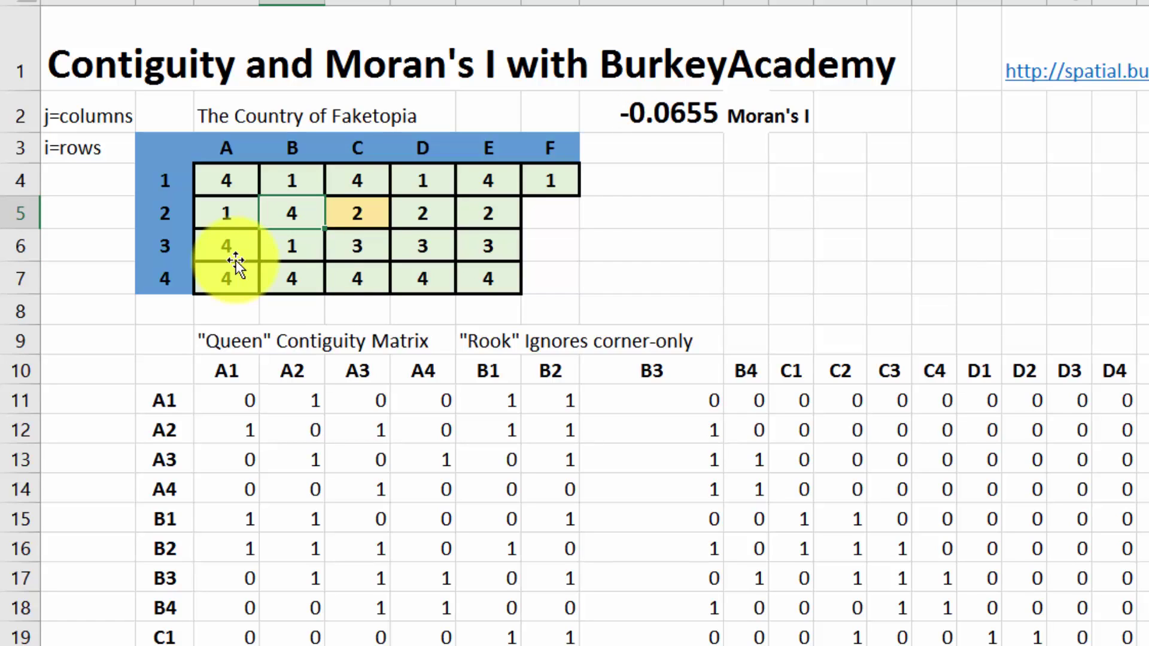
- Set region E3 to 1 in the Faketopia map
key(Left)
key(Up)
key(Down)
key(Right)
key(Right)
key(Right)
key(Right)
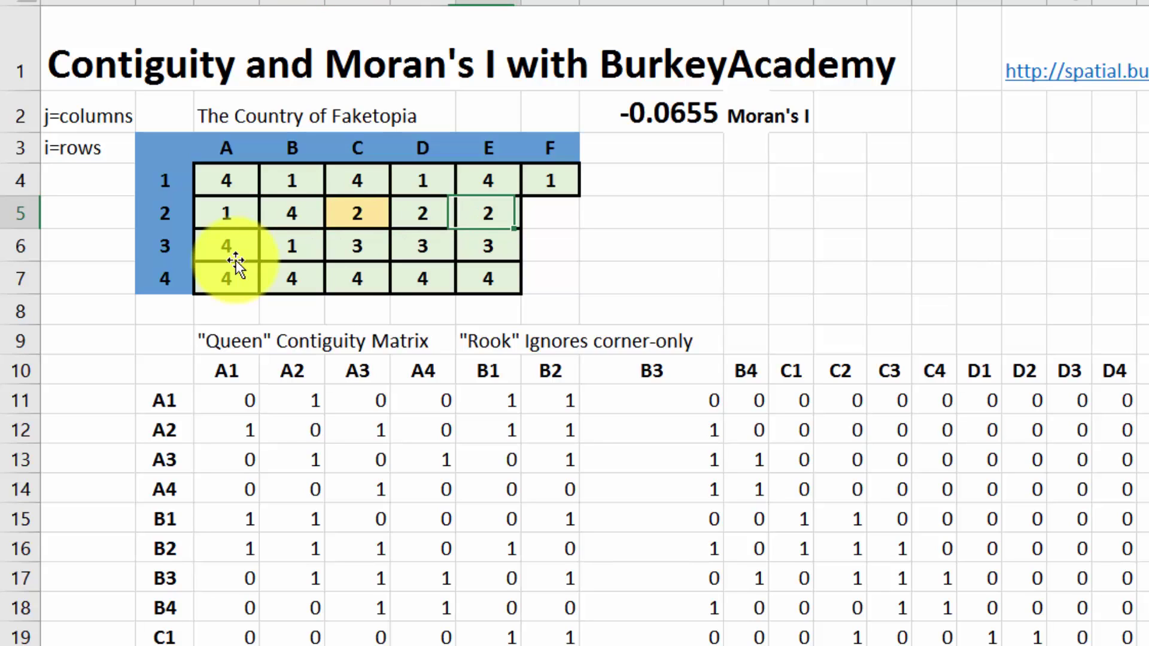
key(Up)
key(Down)
key(Down)
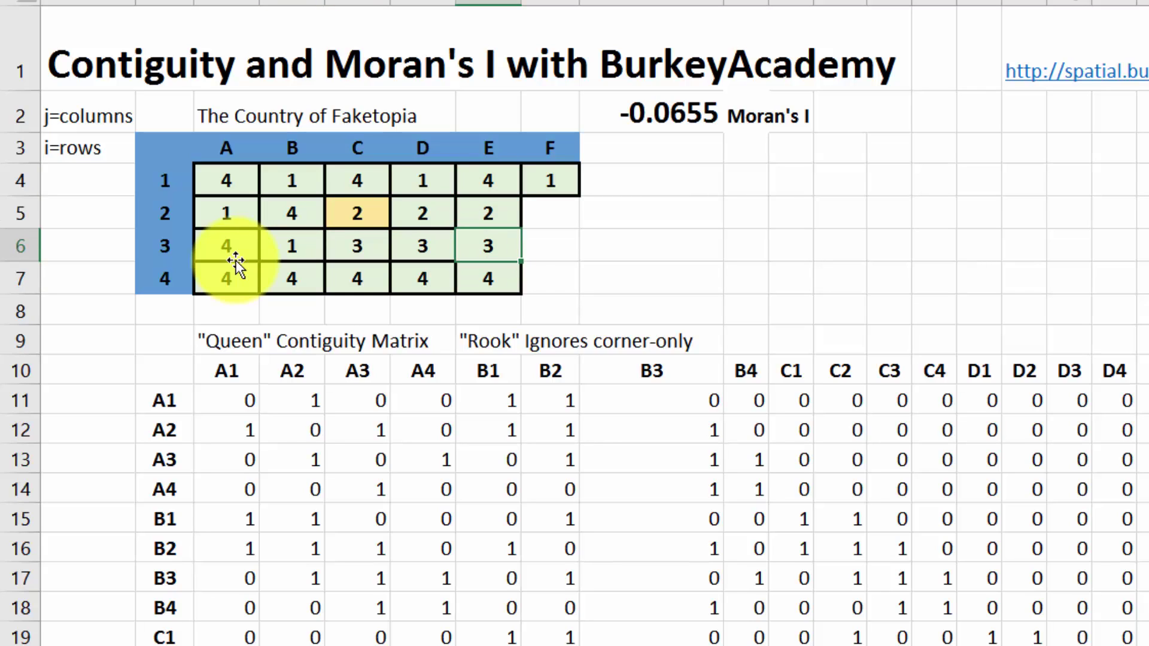
text(1)
key(Return)
- Set regions C4 and A4 to 1 in the Faketopia map
key(Left)
key(Left)
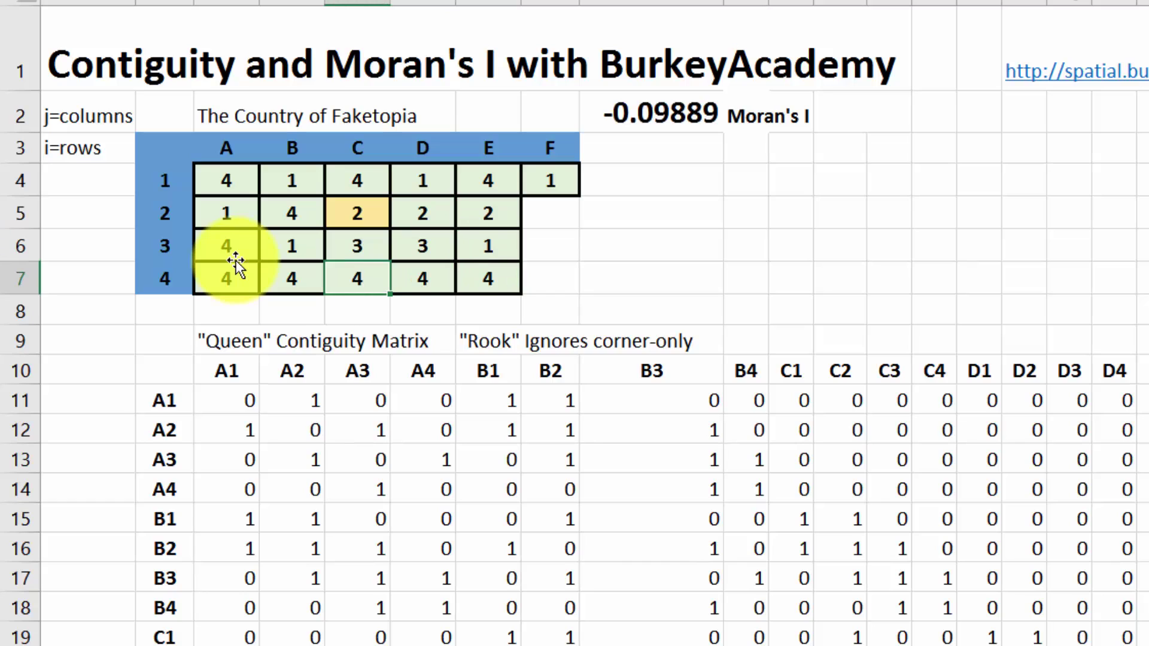
text(1)
key(Return)
key(Left)
key(Up)
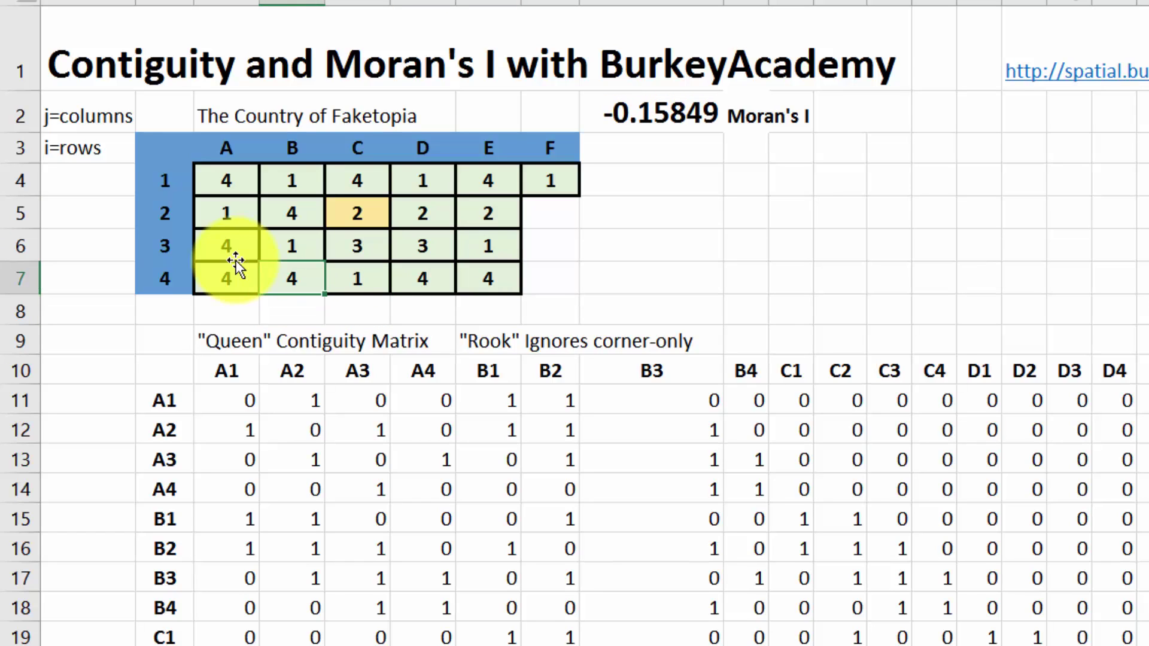
key(Left)
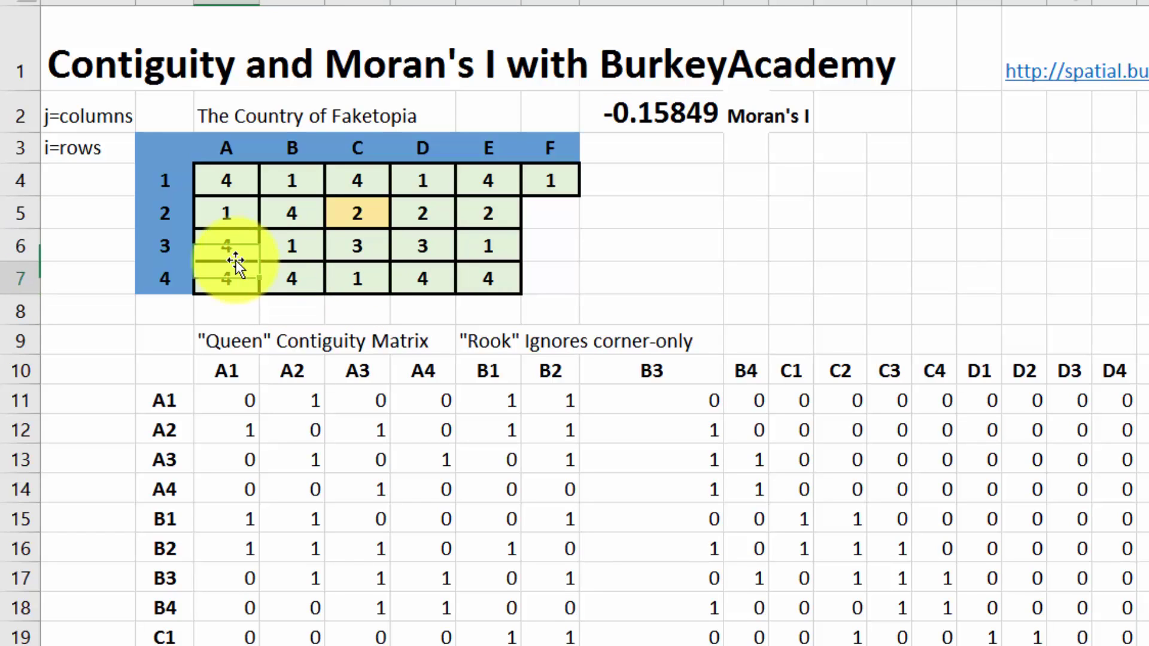
text(1)
key(Tab)
key(Right)
key(Right)
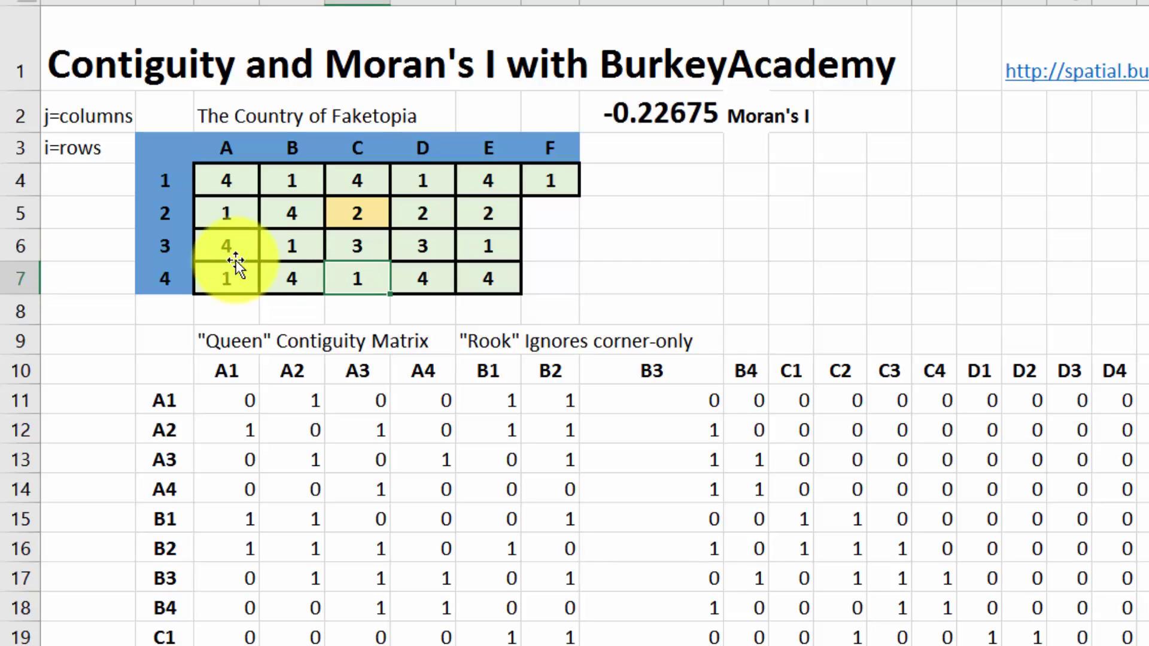
- Set regions D3 and E4 to 1 and region E3 to 4 in the Faketopia map
key(Up)
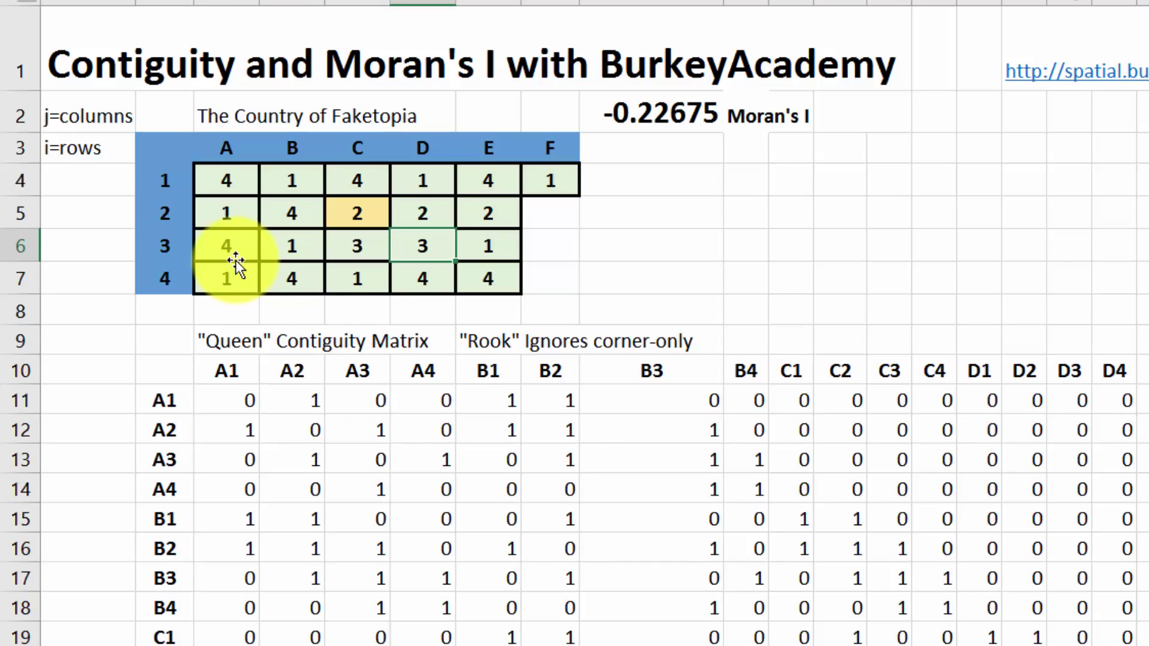
text(1)
key(Tab)
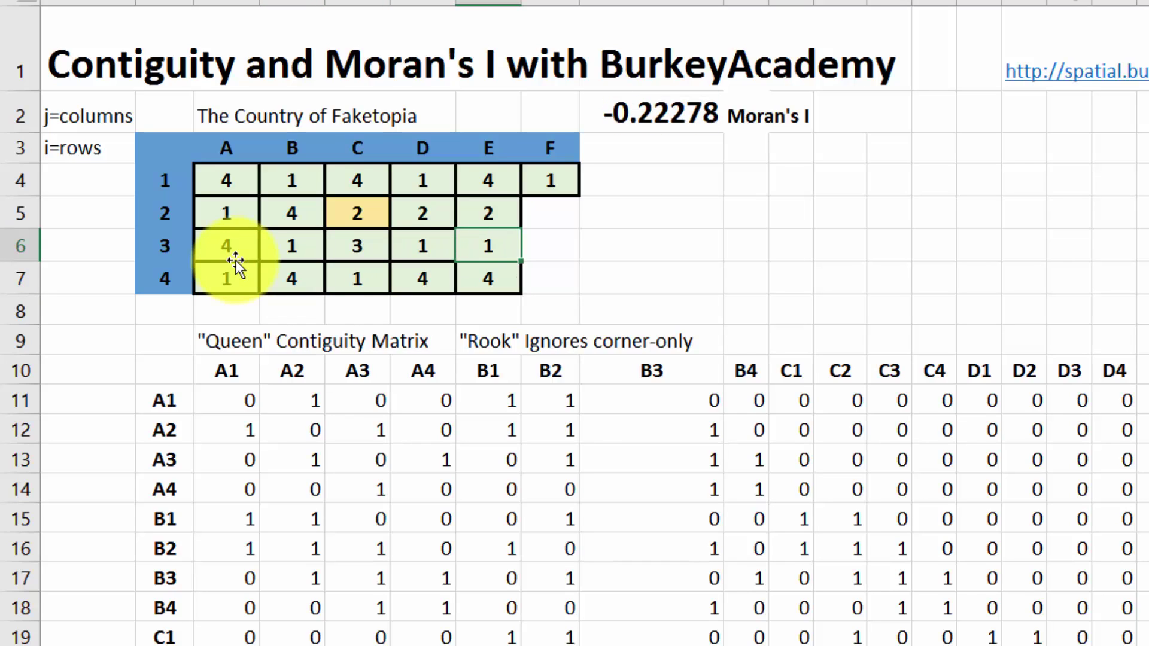
key(Down)
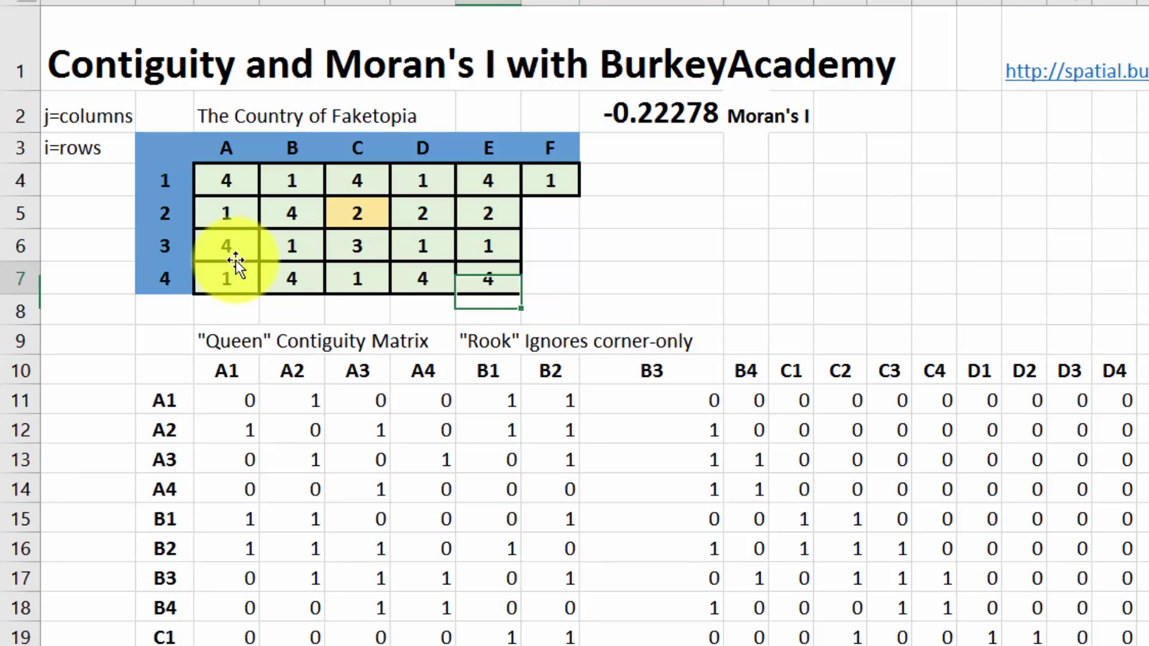
text(1)
key(Up)
text(4)
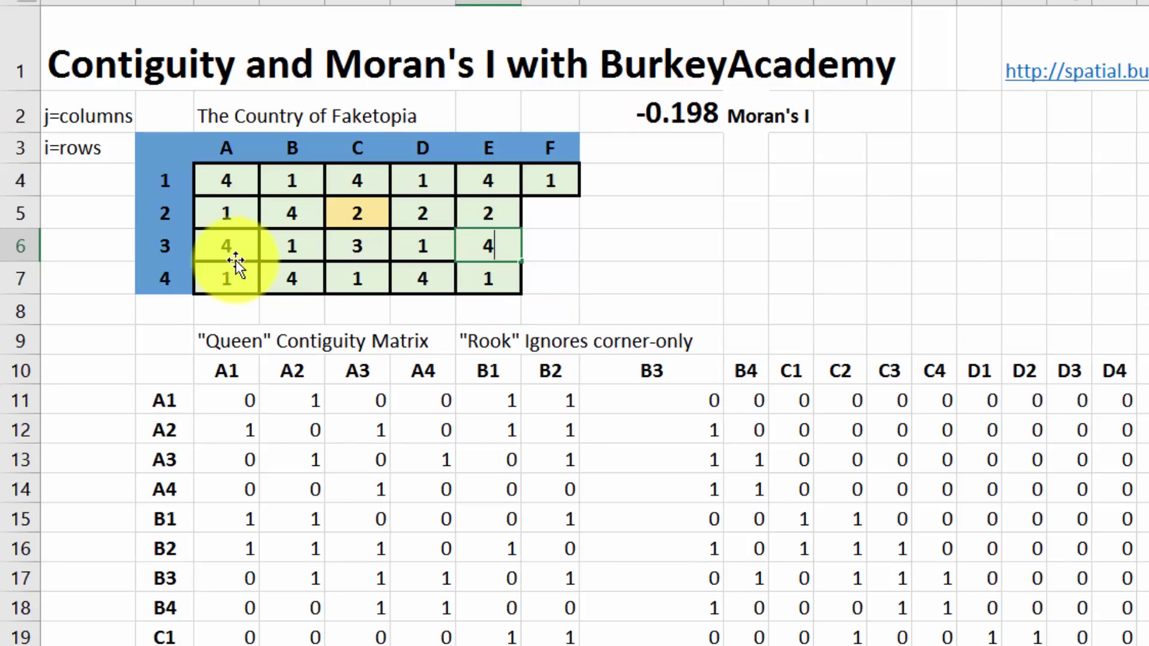
key(Up)
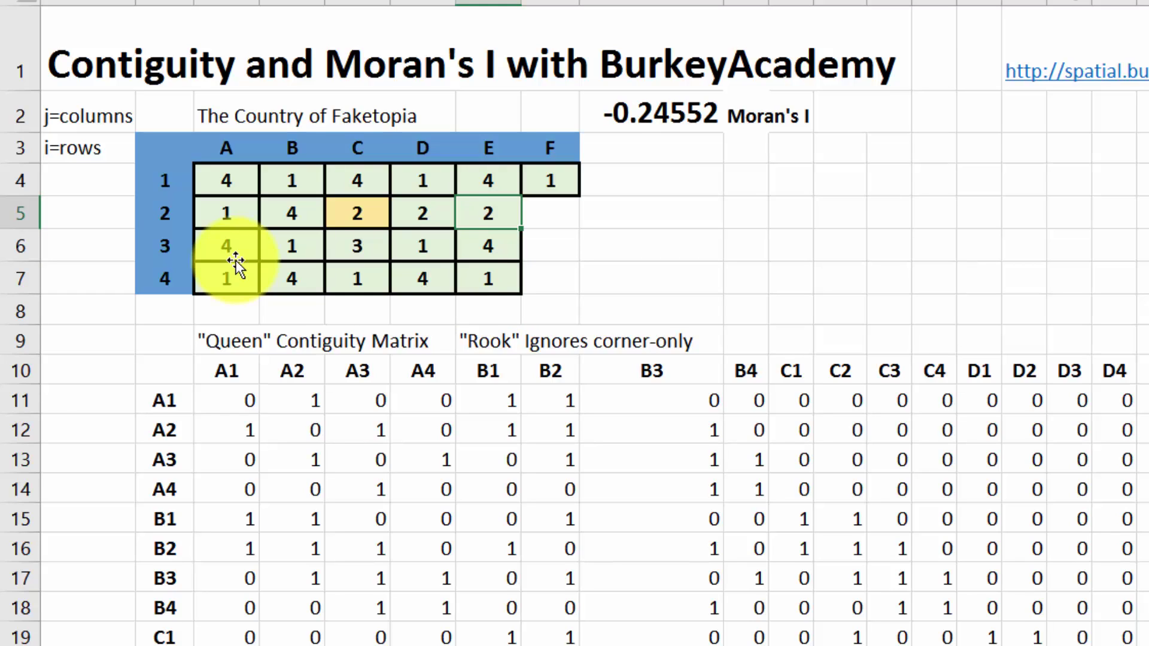
- Examine the alternating pattern of high and low values across the Faketopia map's regions
key(Left)
key(Up)
key(Left)
key(Left)
key(Left)
key(Down)
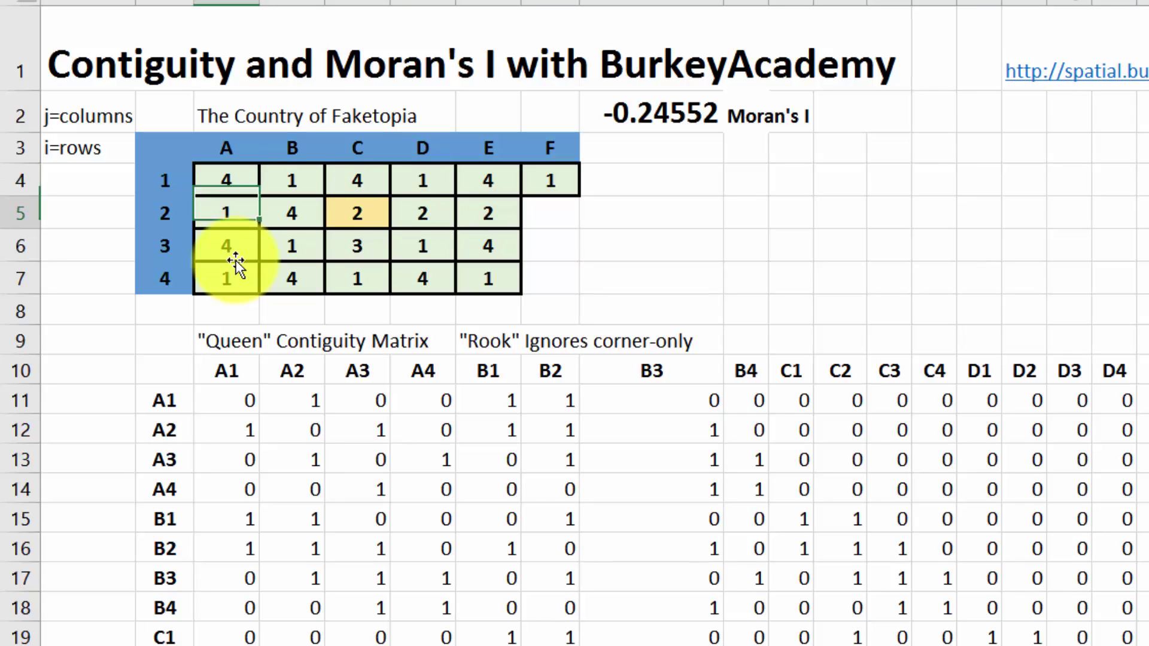
key(Down)
key(Down)
key(Right)
key(Up)
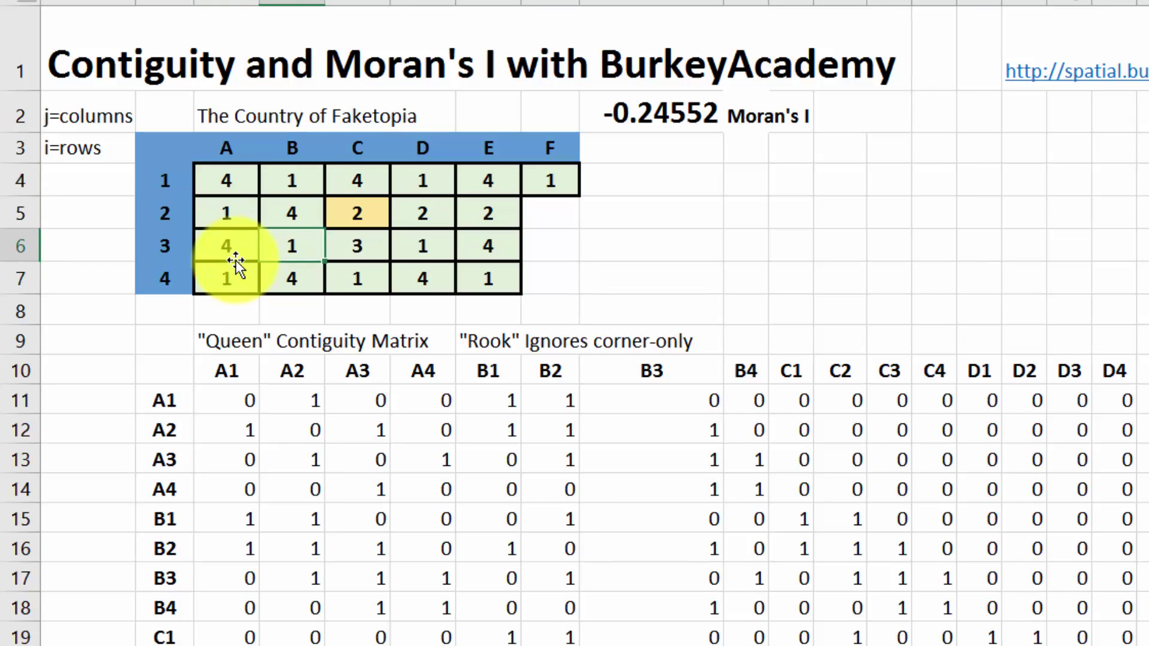
key(Up)
key(Right)
key(Left)
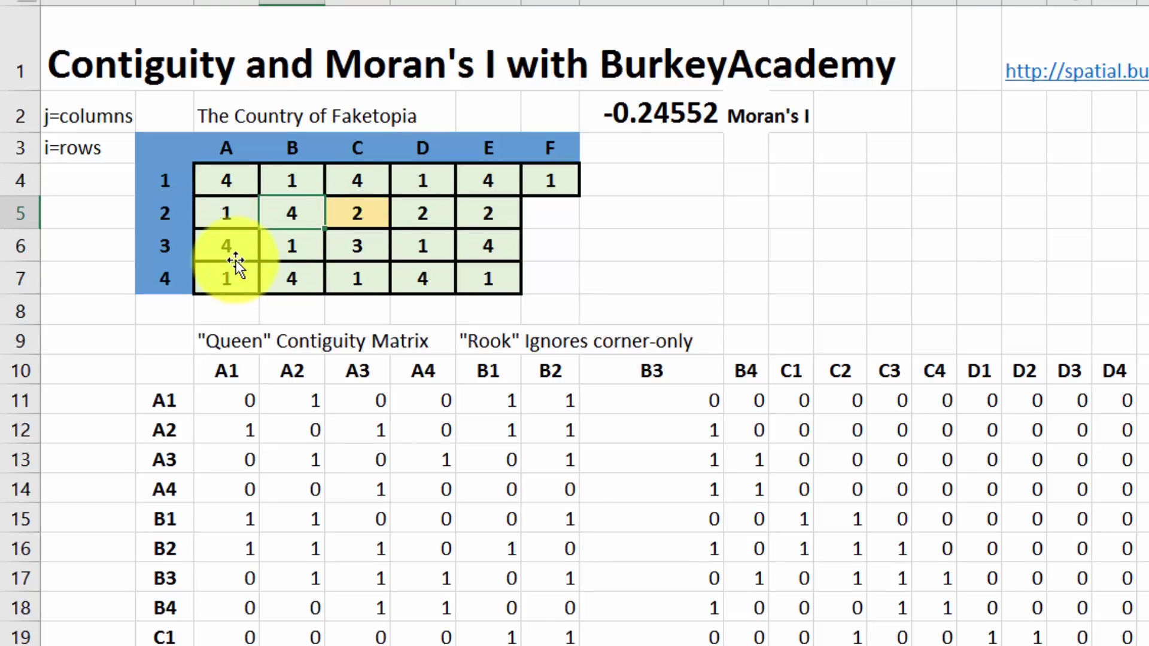
- Examine the equal-valued diagonal neighbours A3, B2 and C1, and A2 and B1, that touch only at corners
click(238, 248)
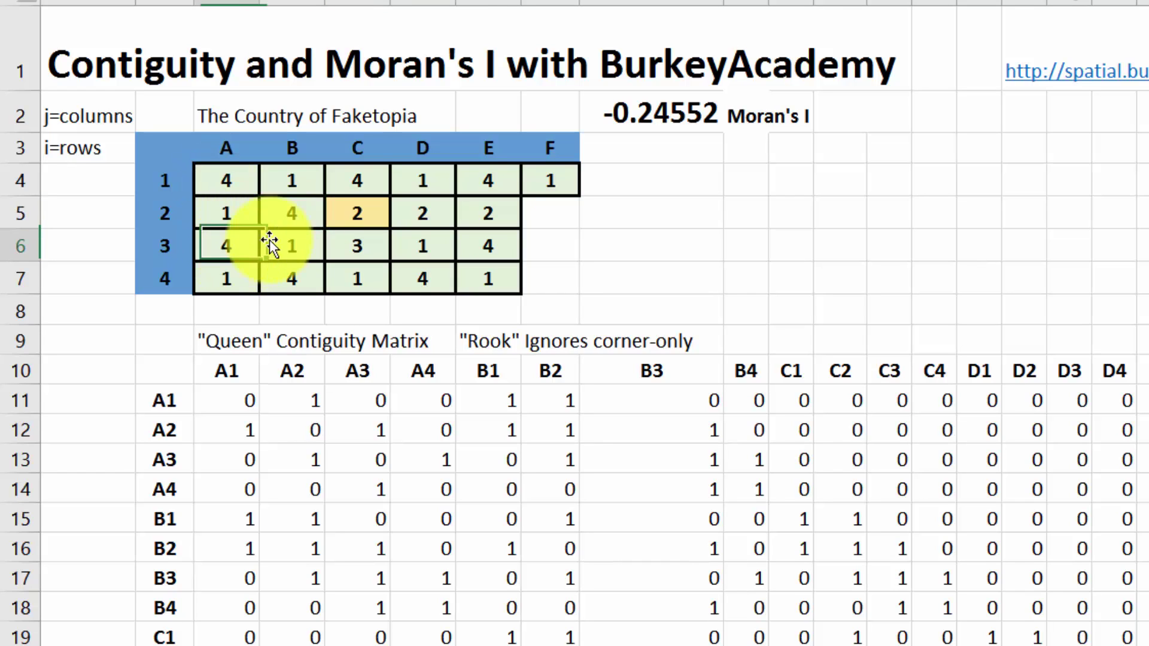
click(303, 208)
click(351, 181)
click(298, 200)
click(227, 247)
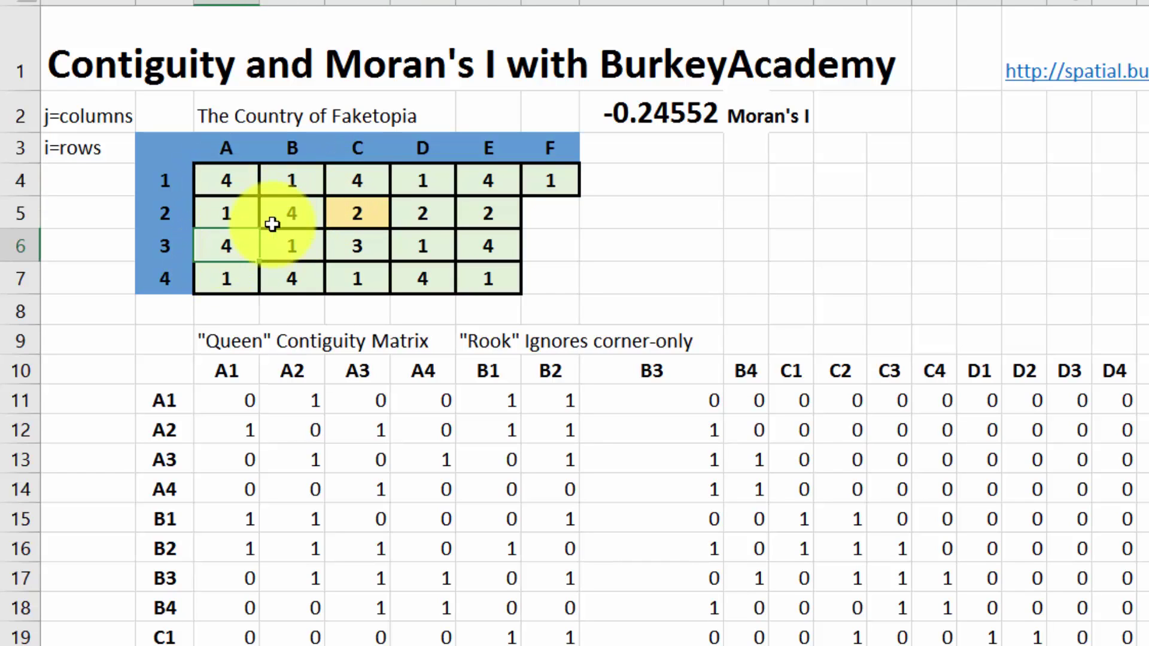
click(377, 174)
click(300, 179)
click(215, 215)
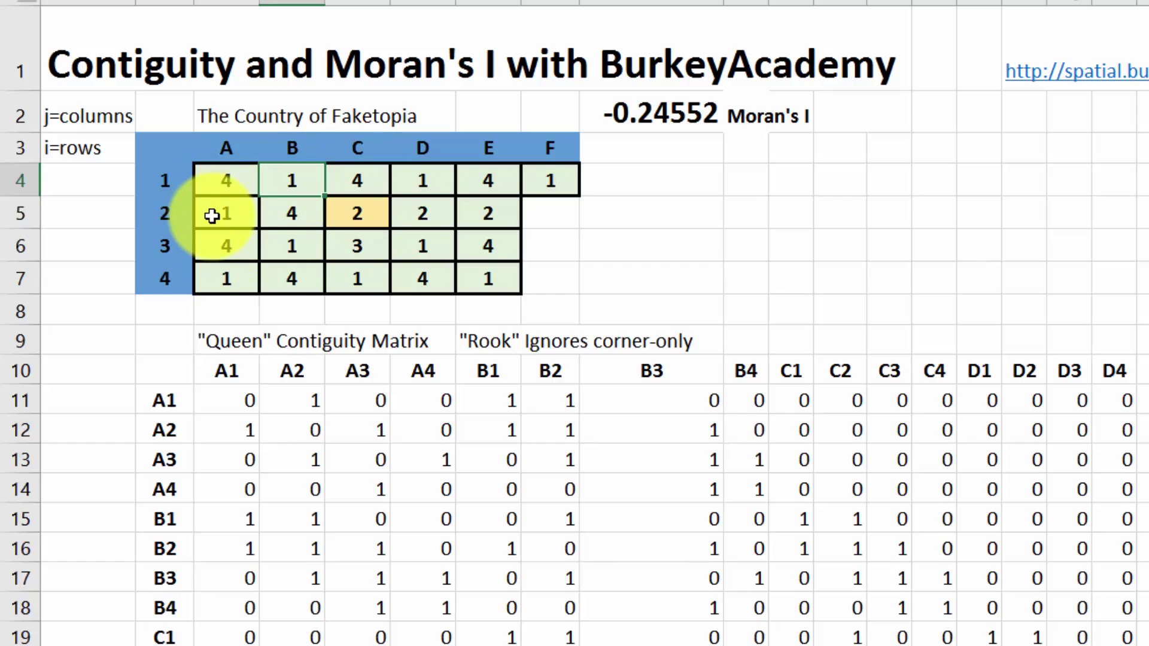
click(274, 189)
click(225, 216)
click(282, 175)
click(247, 214)
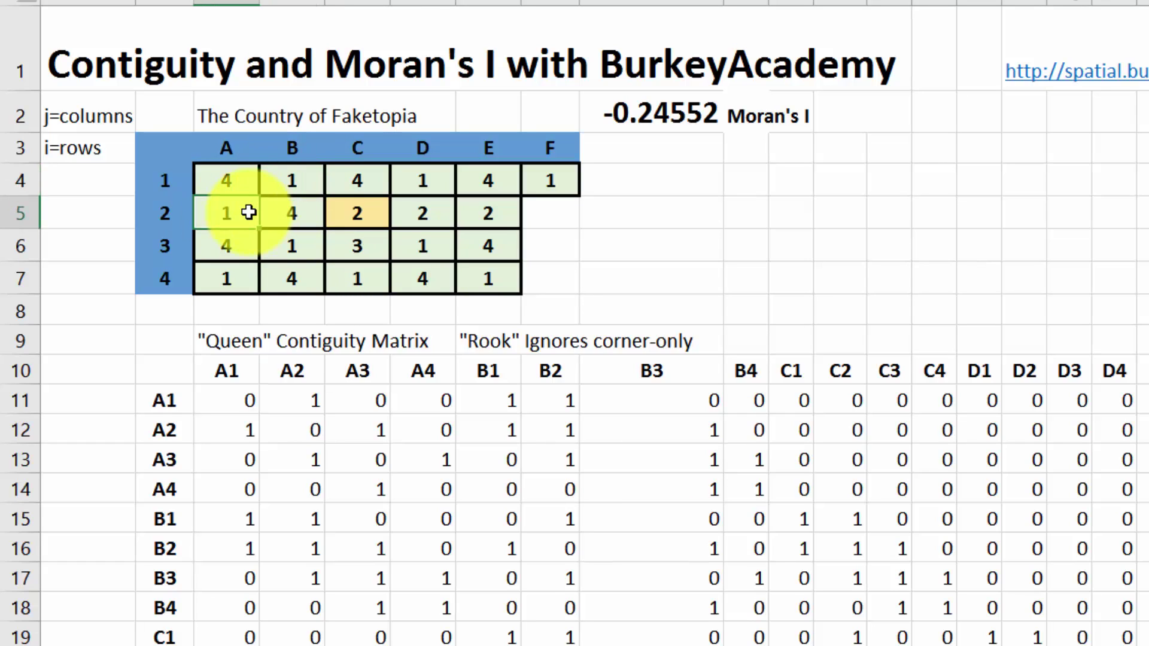
- Bold the "Rook" Ignores corner-only label above the contiguity matrix and inspect the Moran's I result
drag(502, 347, 665, 323)
key(ctrl+b)
key(Up)
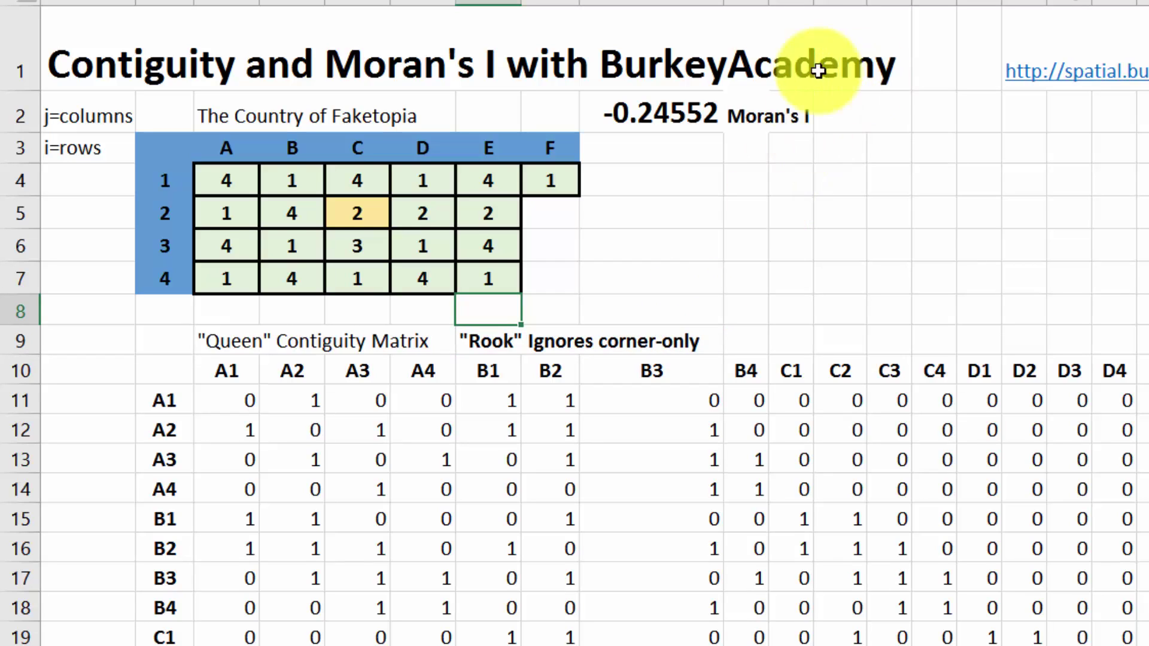
click(655, 113)
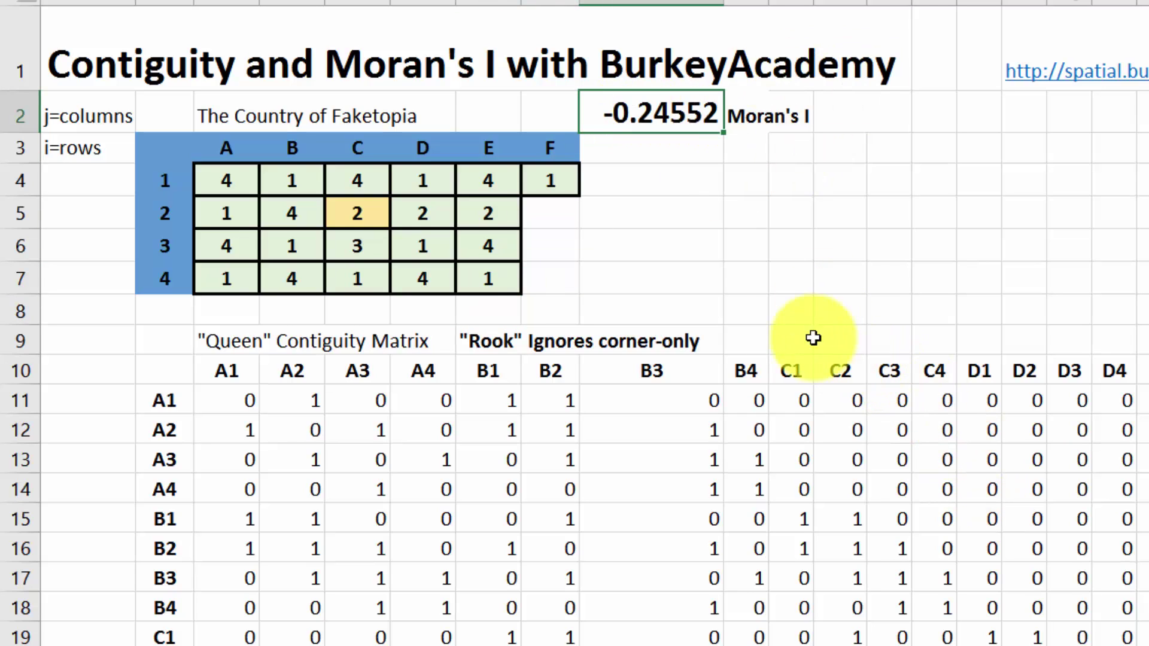
- Switch to the Moran's I with Random Values sheet and review its Faketopia region values
click(972, 211)
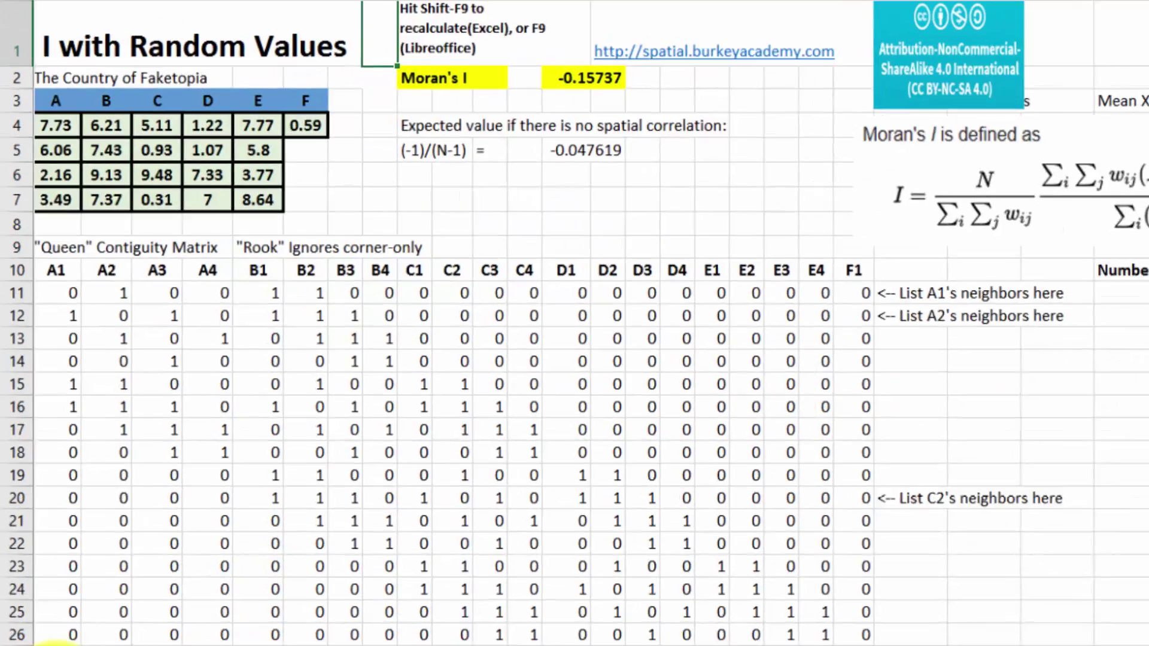
scroll(84, 541, up, 3)
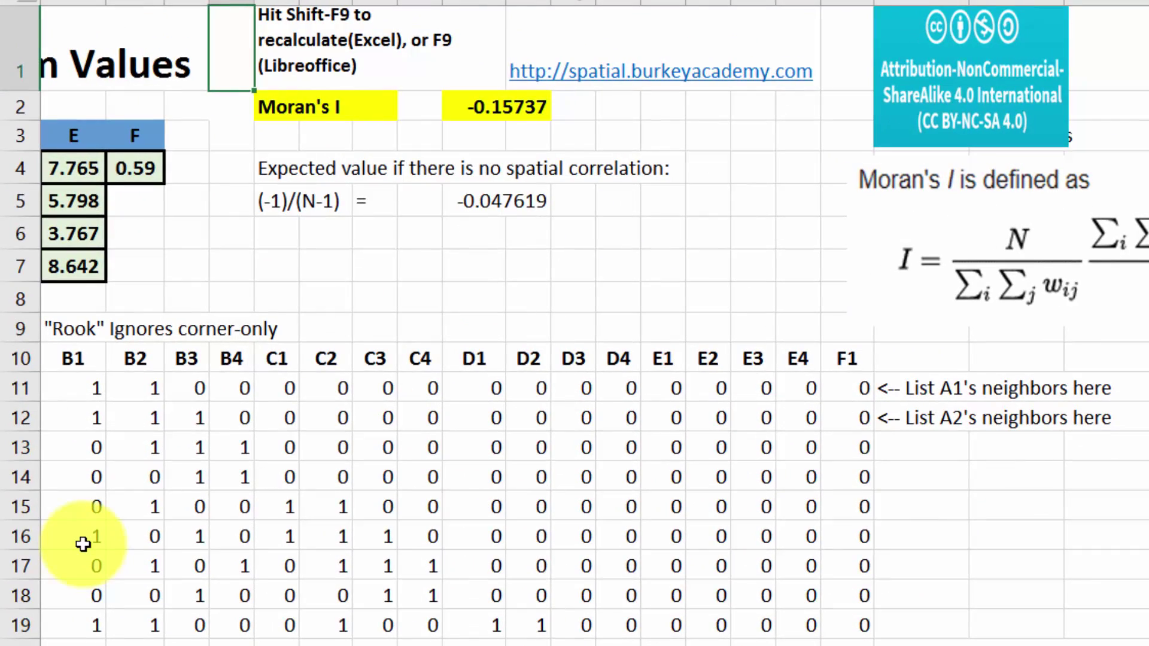
key(ctrl+Home)
key(Down)
key(Down)
key(Down)
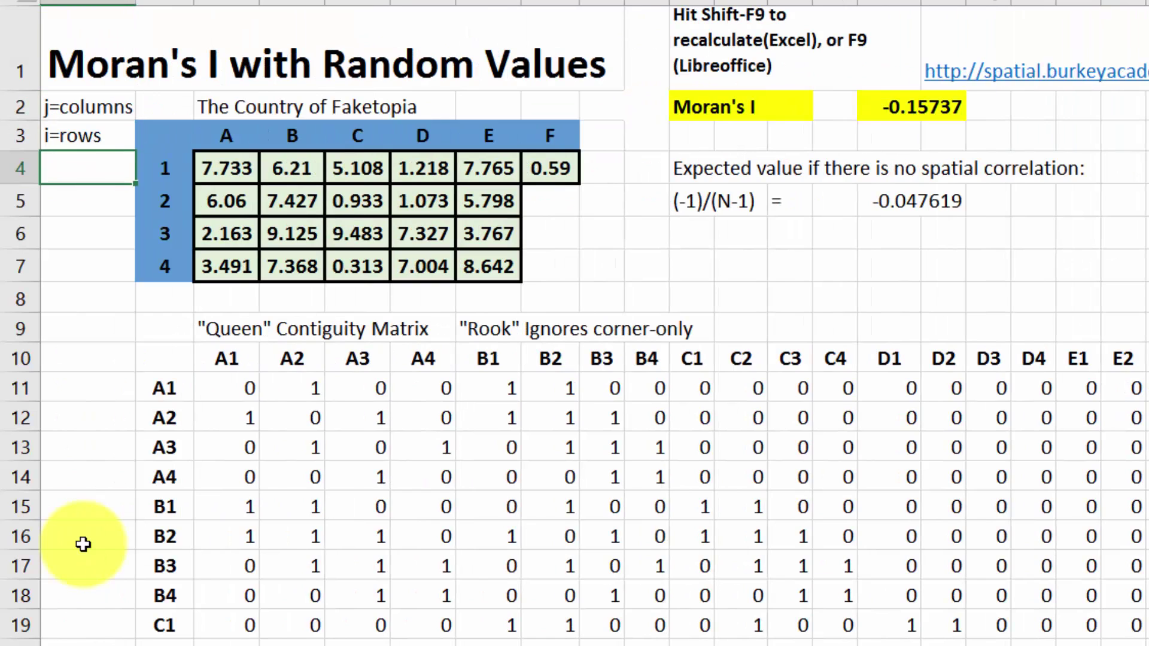
key(Right)
key(Right)
key(Down)
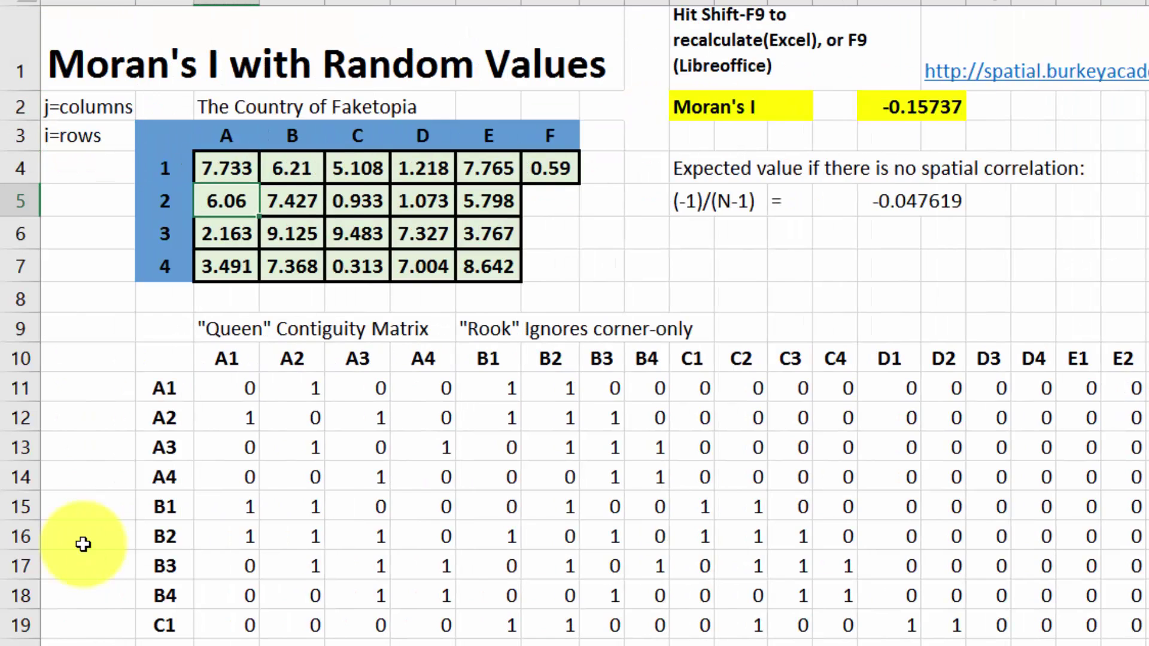
key(Right)
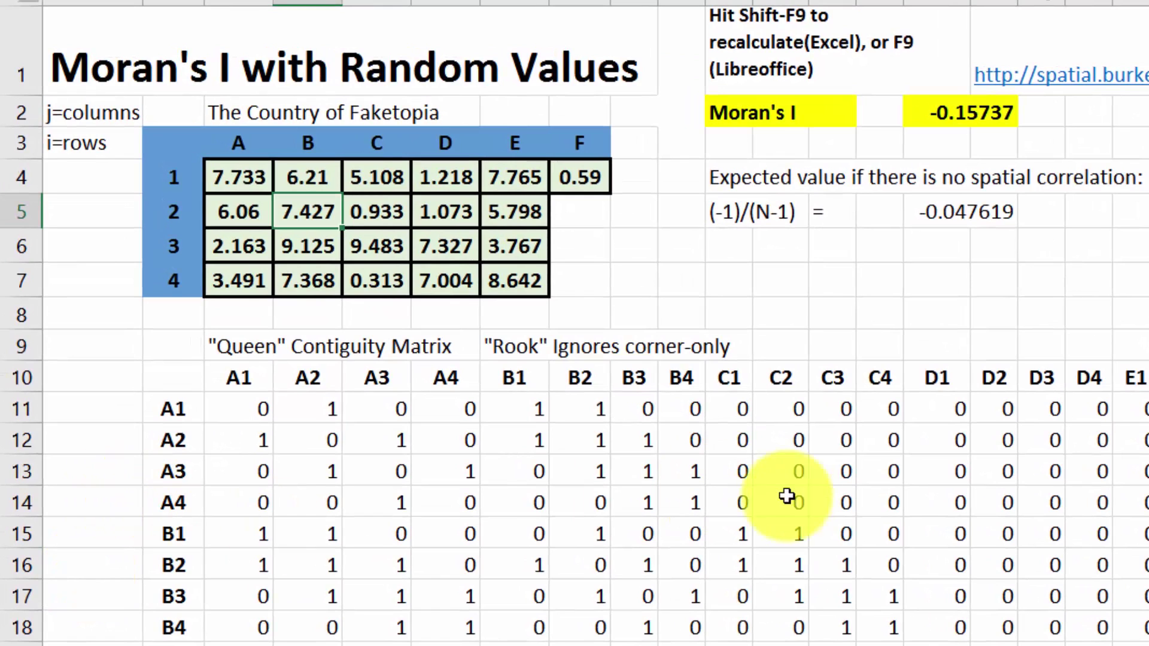
- Bold the (-1)/(N-1) expression beneath the expected value heading
click(772, 197)
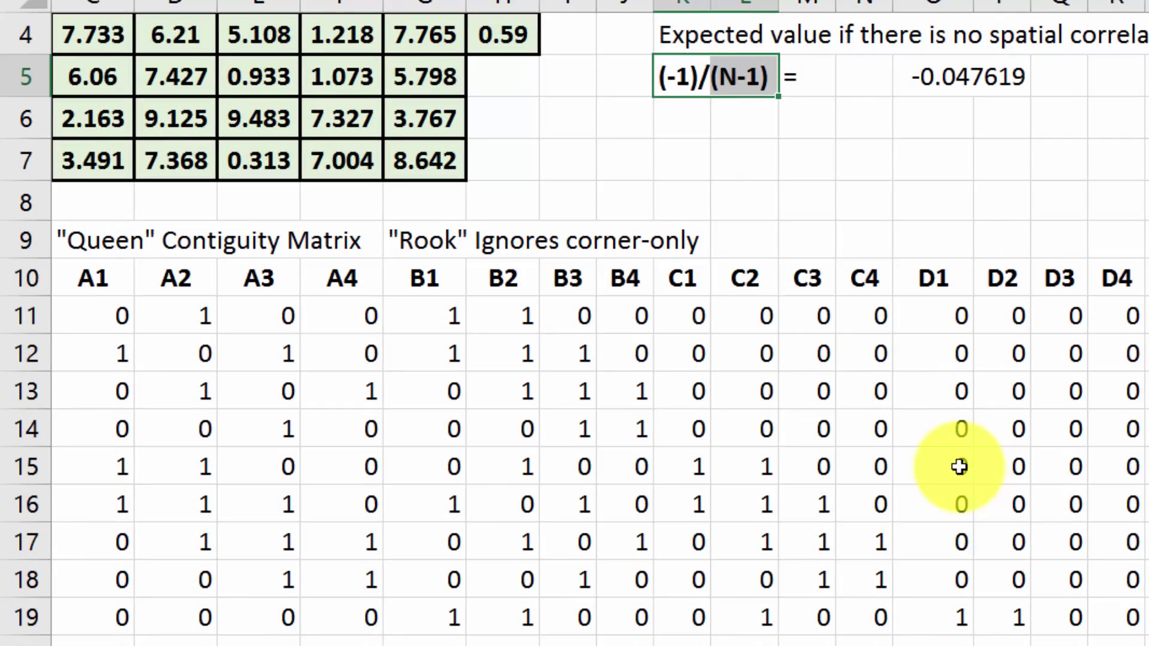
key(Up)
key(Up)
key(Up)
key(Up)
key(Left)
key(Left)
key(Left)
key(Left)
key(Left)
key(Left)
key(Left)
key(Left)
key(Left)
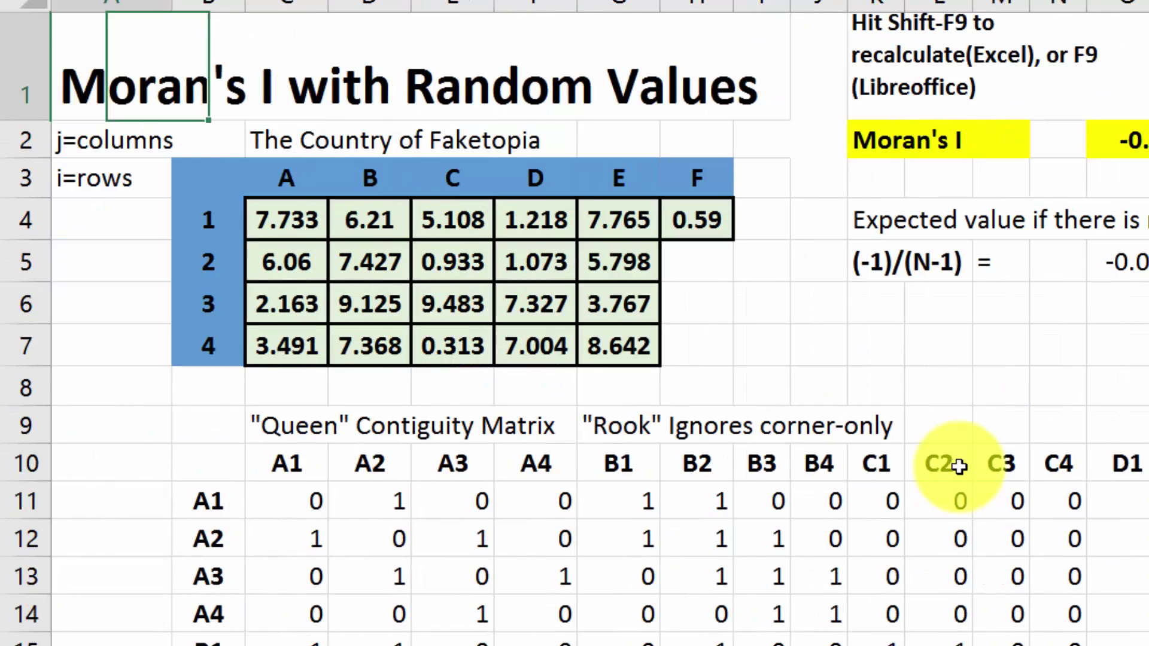
- Correct the (-1)/(N-1) expected value to -0.05 and recalculate the sheet's random values
click(894, 270)
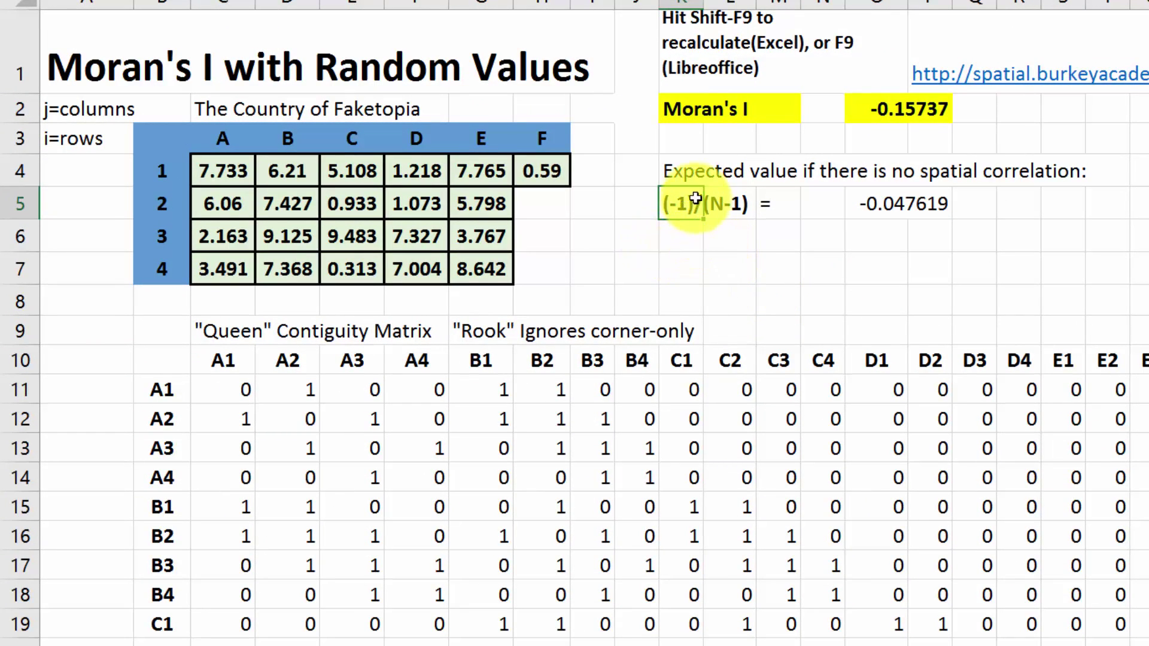
key(Right)
key(Right)
key(Right)
key(Right)
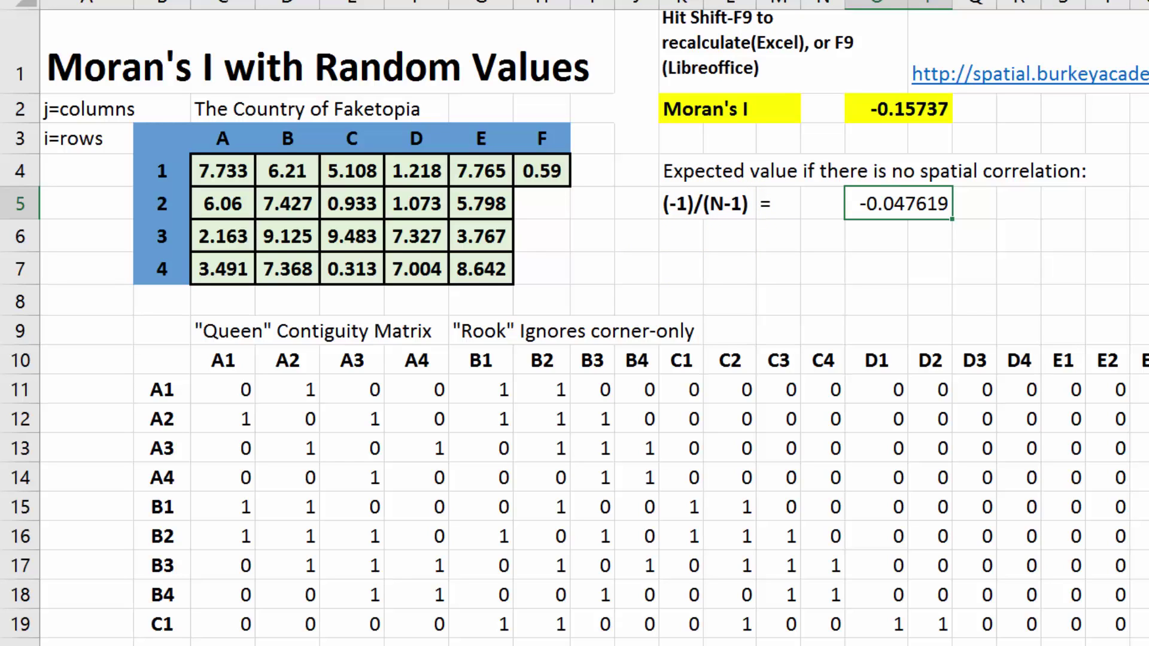
key(F9)
click(895, 202)
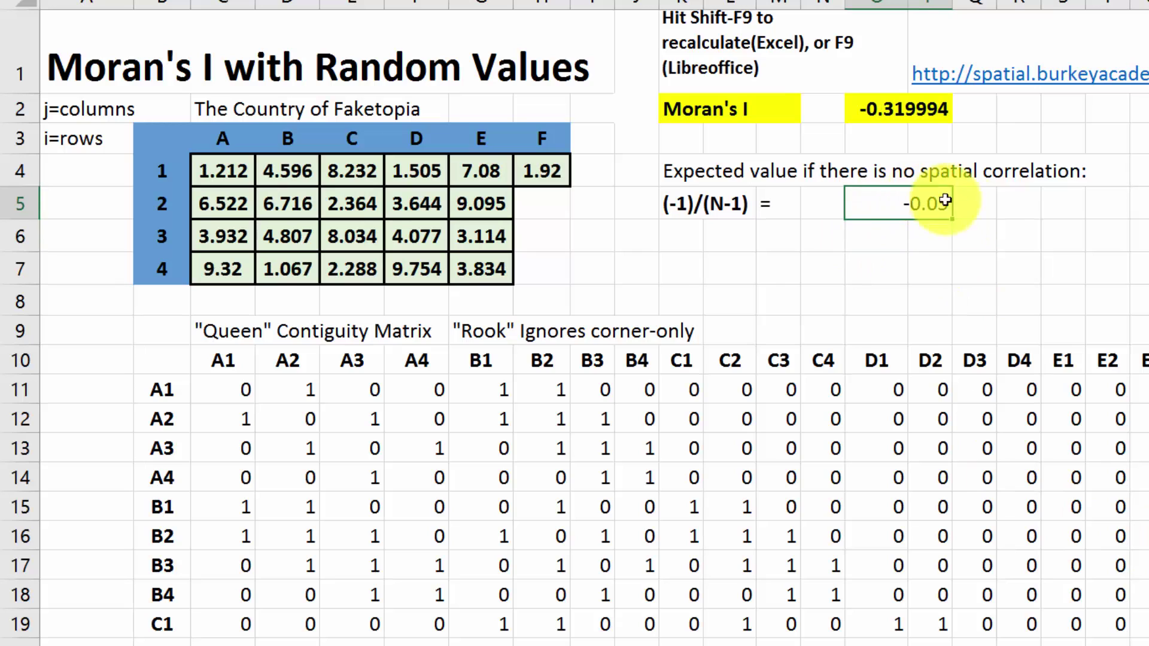
key(Return)
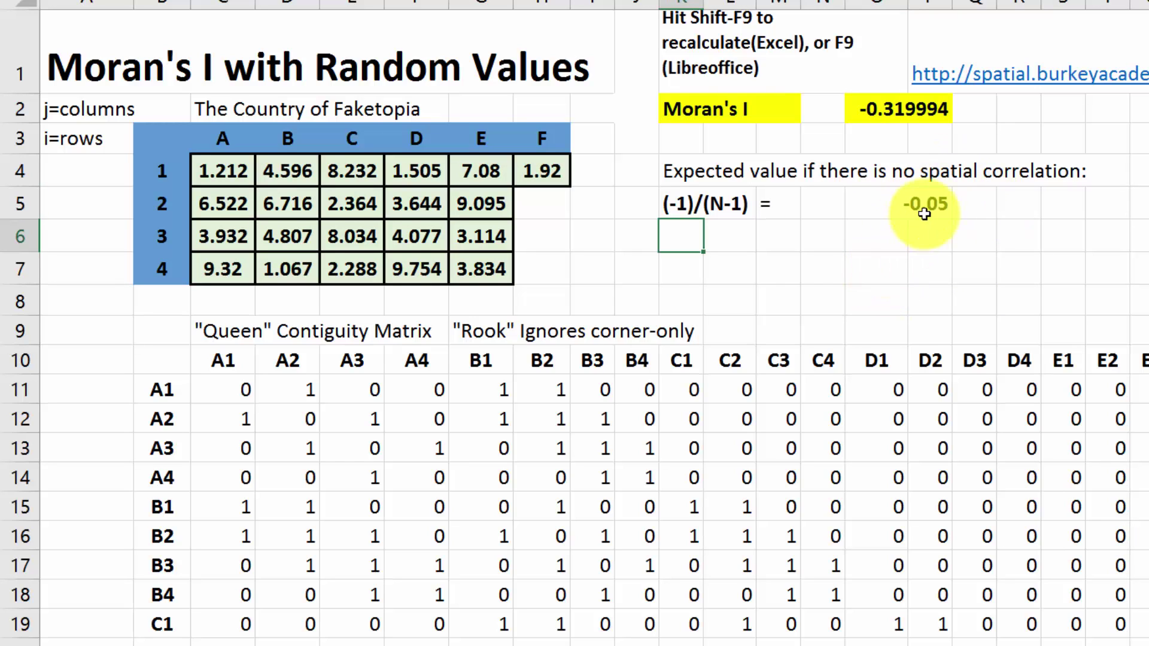
- Review the expected value for (-1)/(N-1) and highlight the random values in the Faketopia map
click(924, 214)
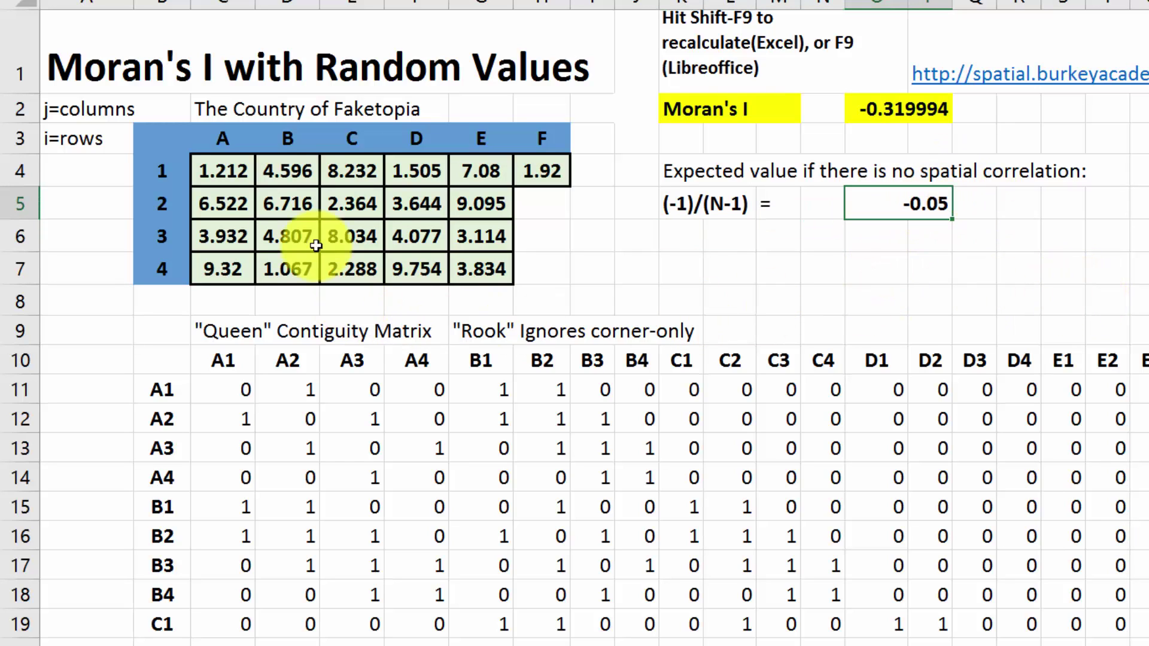
click(739, 146)
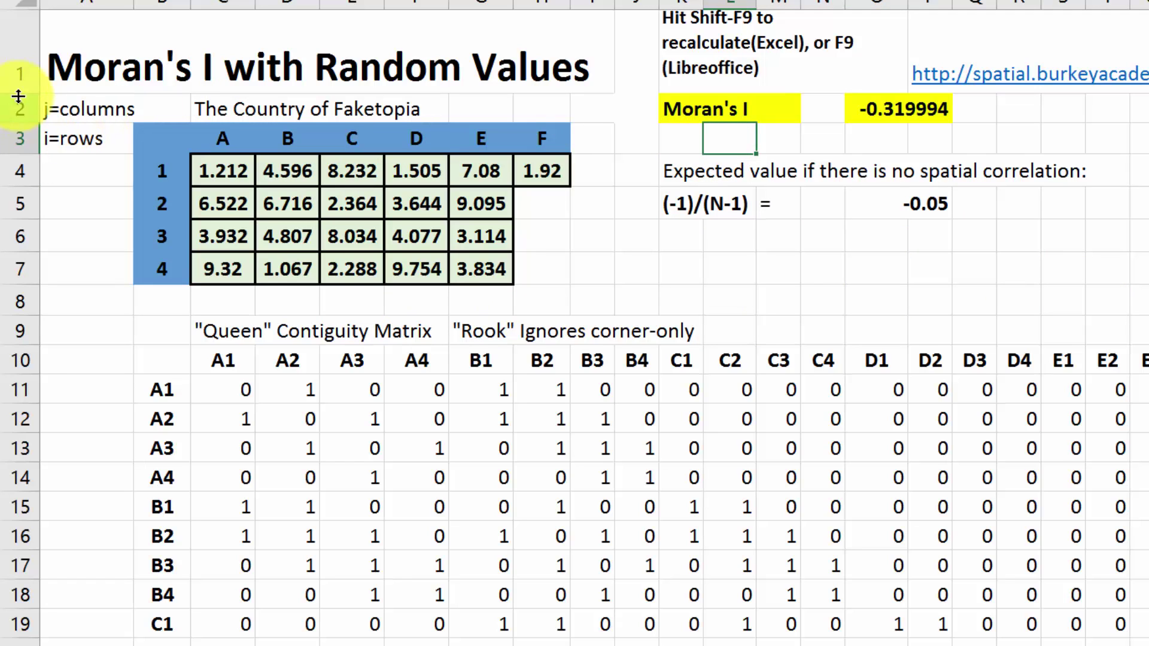
scroll(26, 103, up, 1)
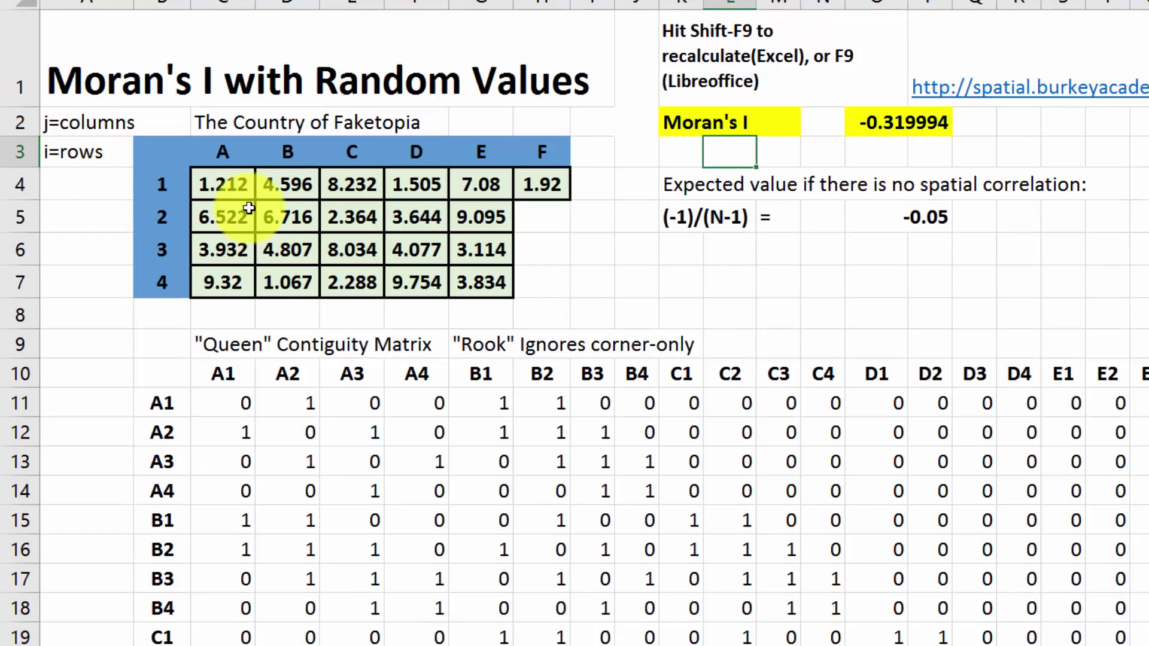
drag(240, 186, 526, 289)
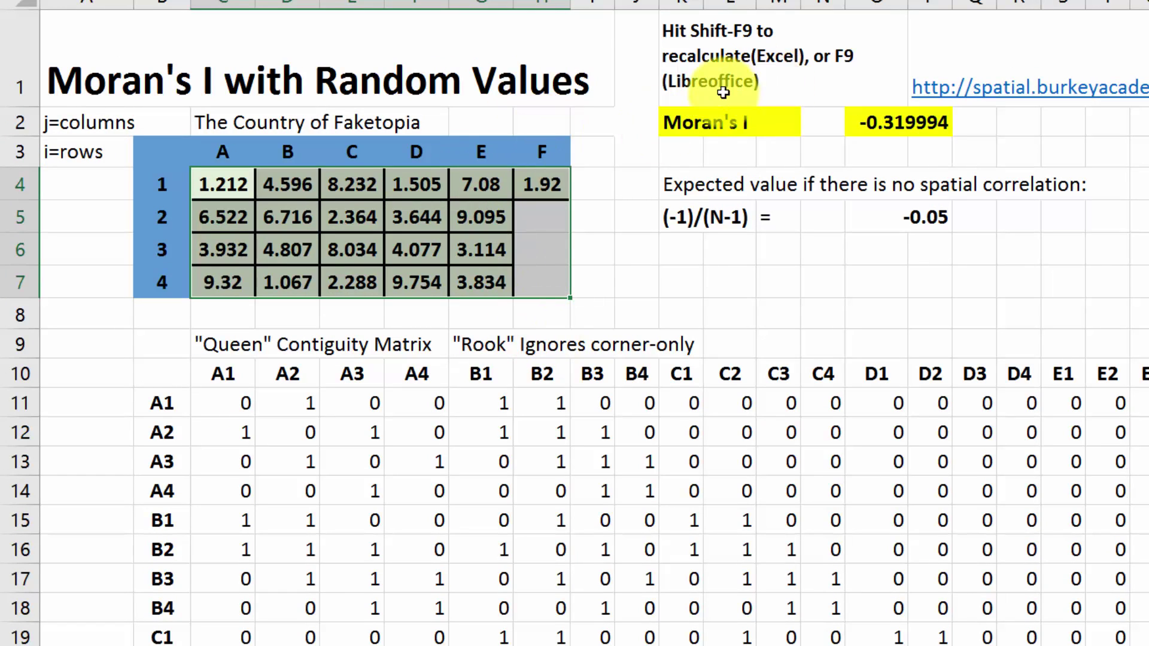
- Recalculate the sheet repeatedly to generate new random Faketopia values and compare each Moran's I with the expected value
click(727, 72)
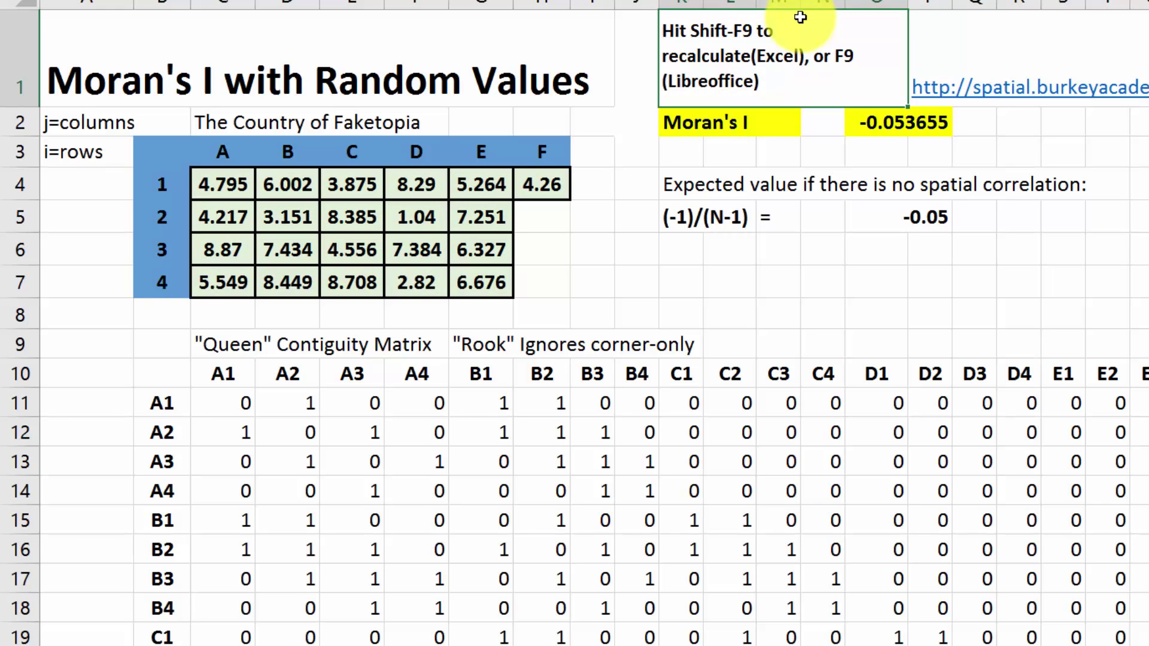
key(shift+F9)
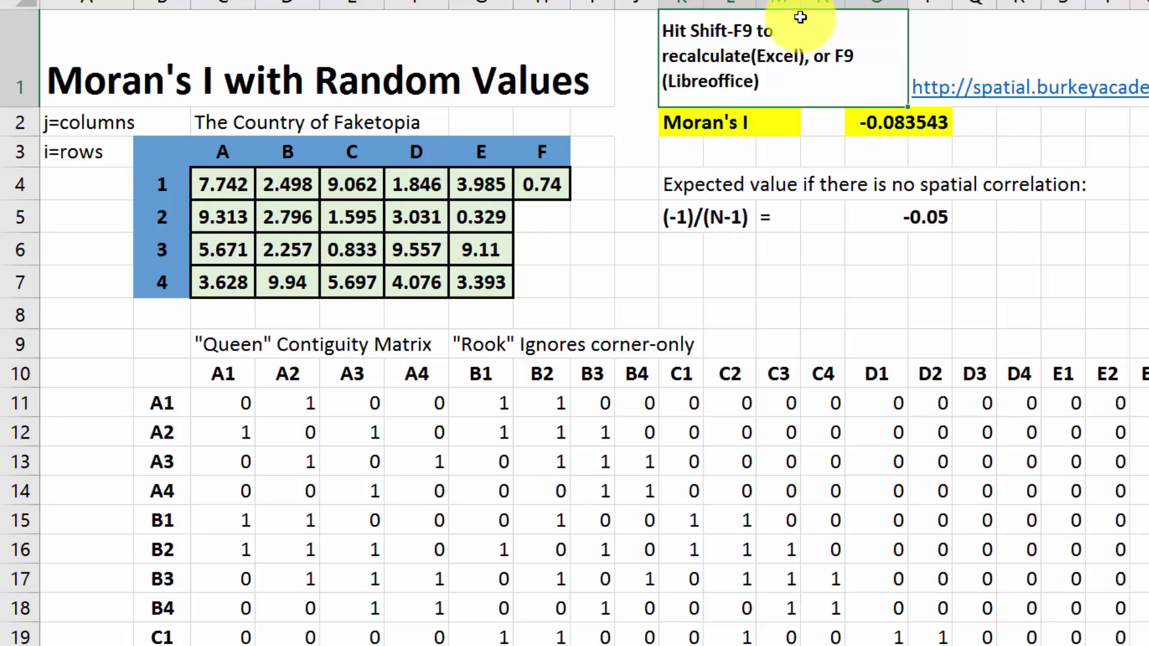
key(shift+F9)
key(shift+F9)
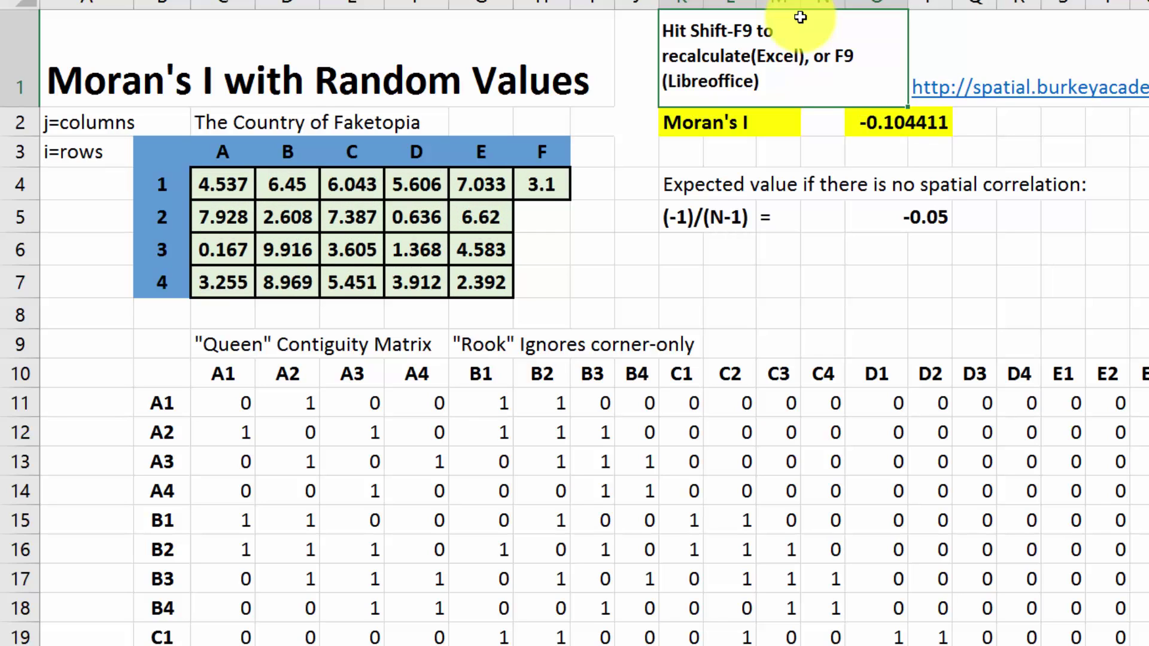
key(shift+F9)
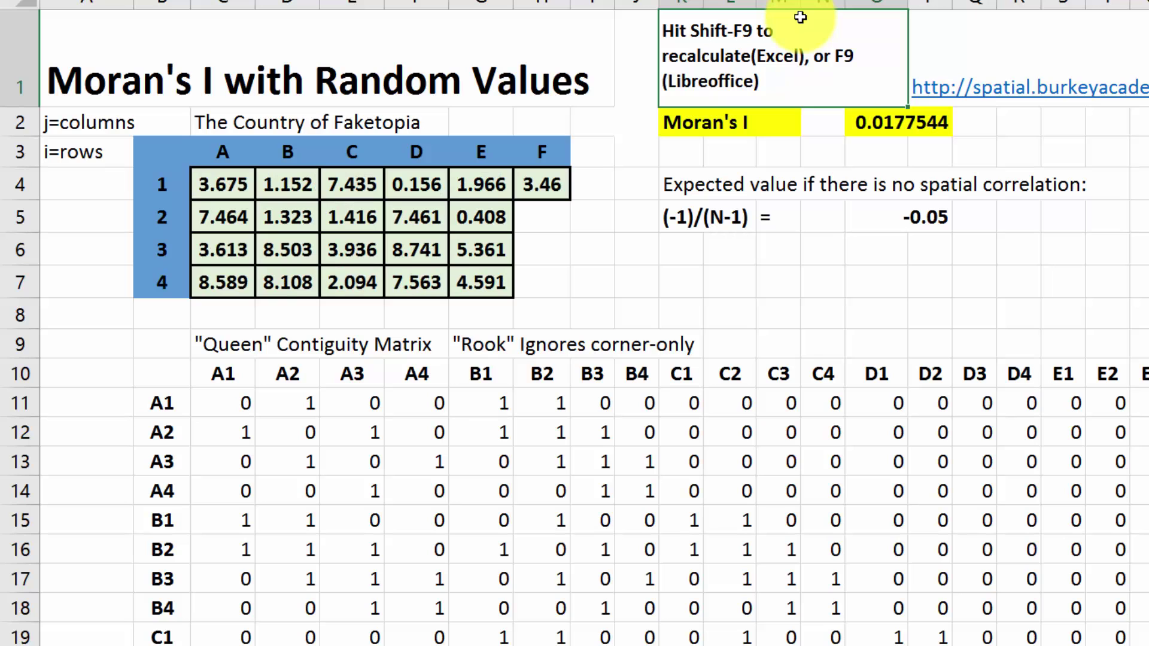
key(shift+F9)
key(shift+F9)
key(shift+F9)
key(shift+F9)
key(shift+F9)
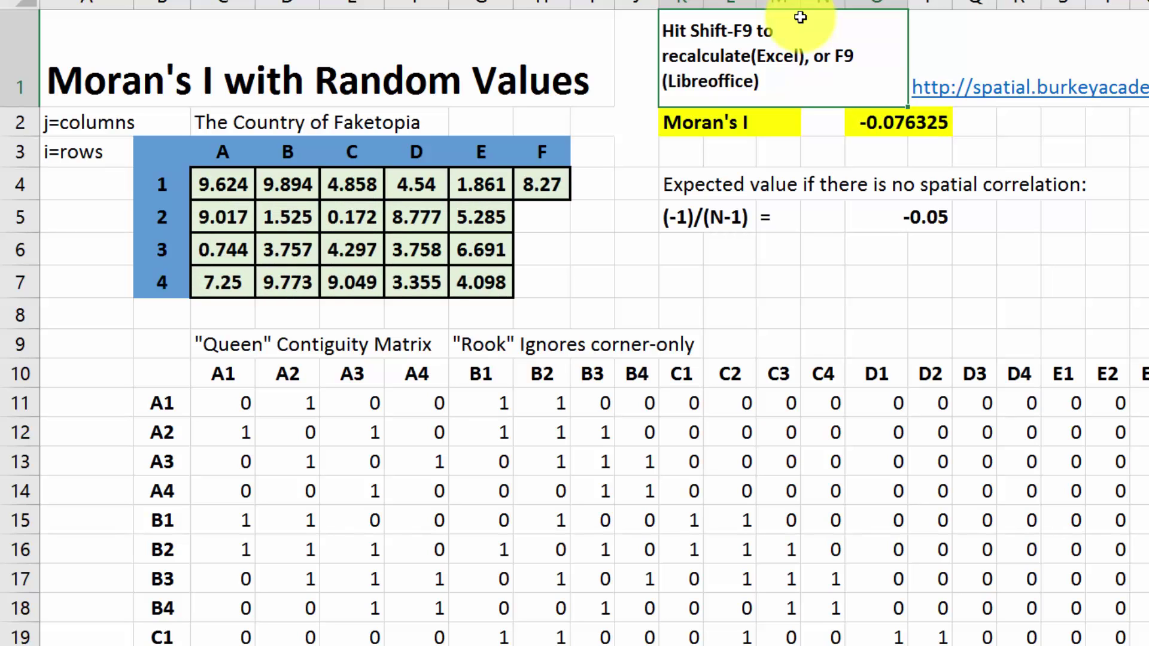
key(shift+F9)
key(shift+F9)
key(shift+F9)
key(shift+F9)
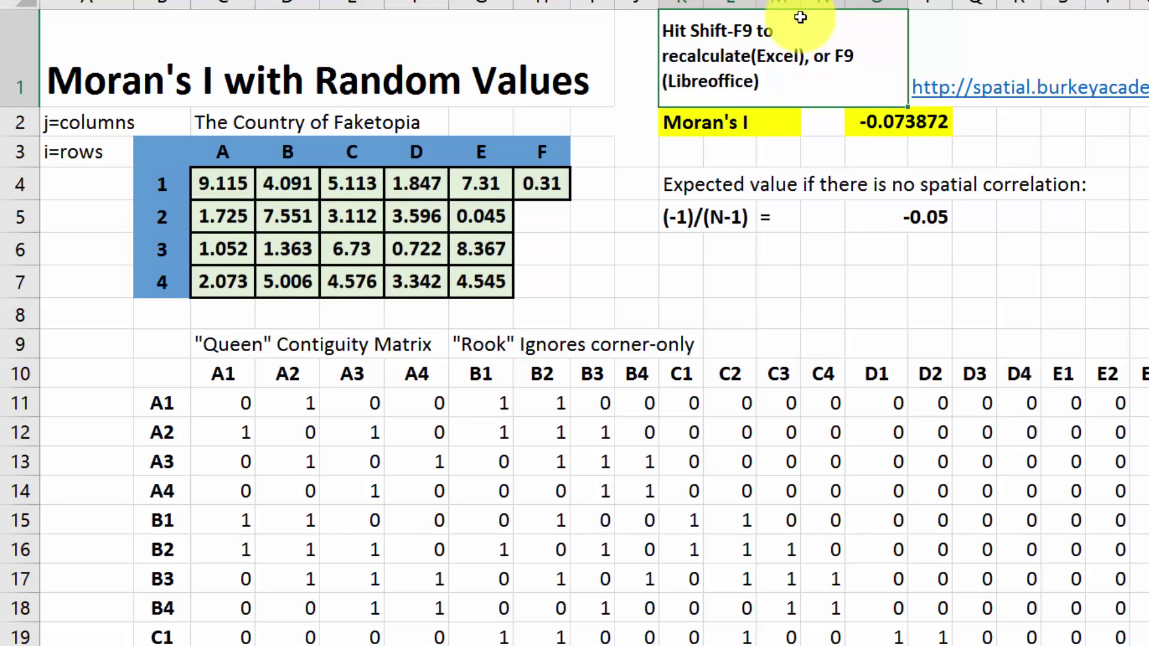
key(shift+F9)
key(shift+F9)
key(shift+F9)
key(shift+F9)
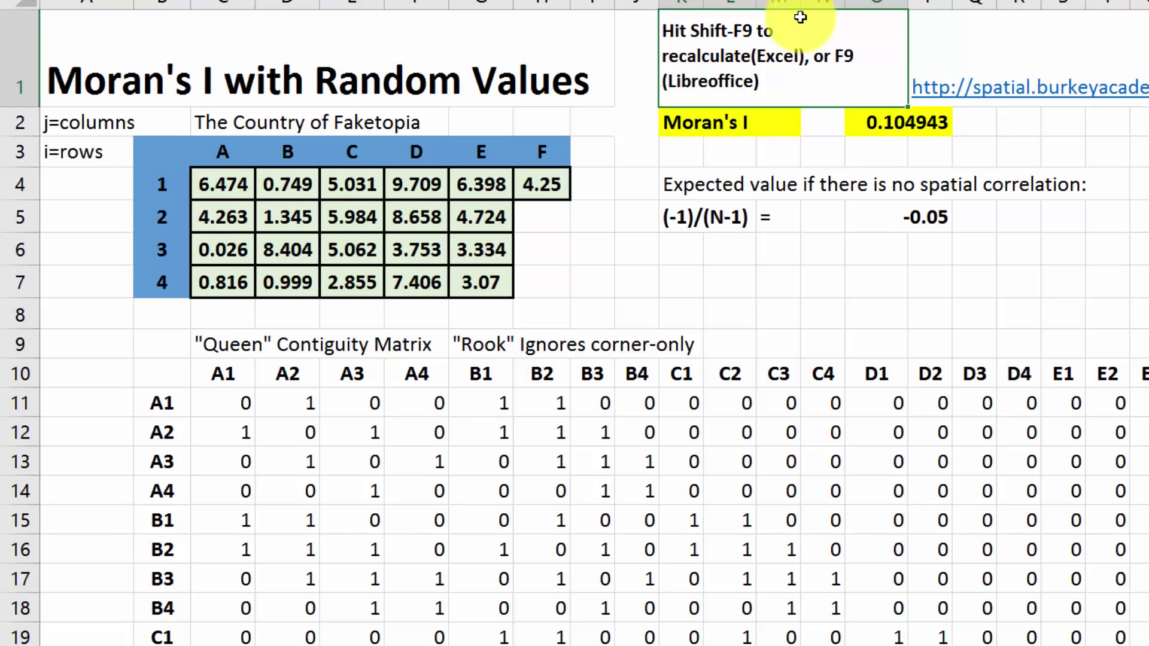
key(shift+F9)
key(shift+F9)
key(shift+F9)
key(shift+F9)
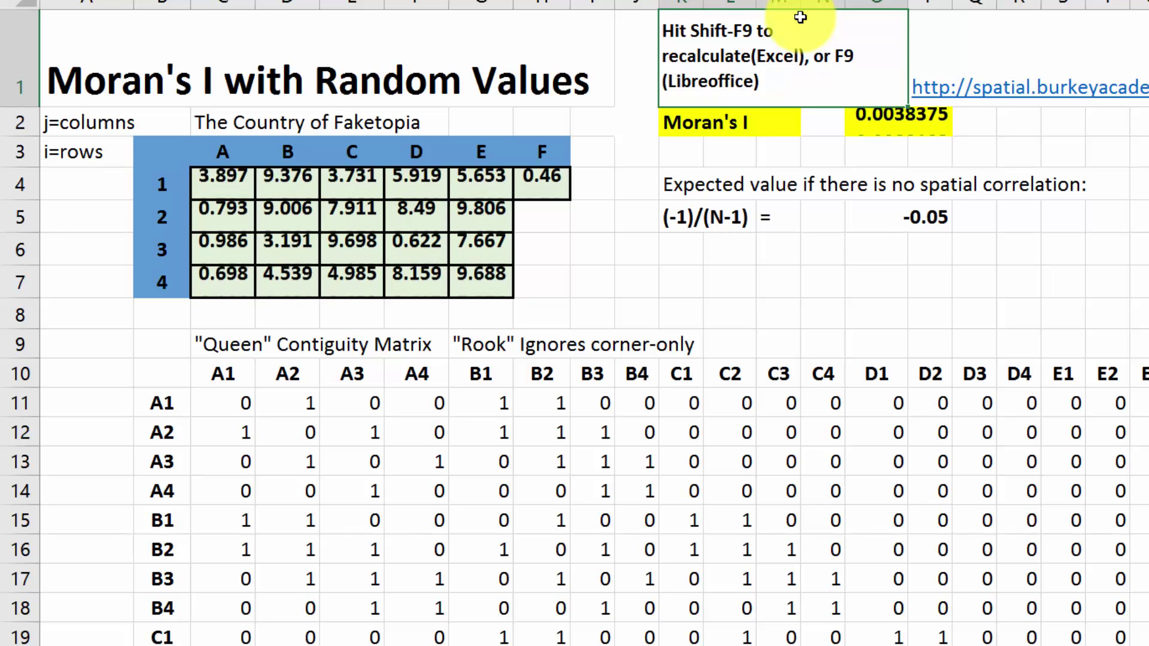
key(shift+F9)
key(shift+F9)
key(shift+F9)
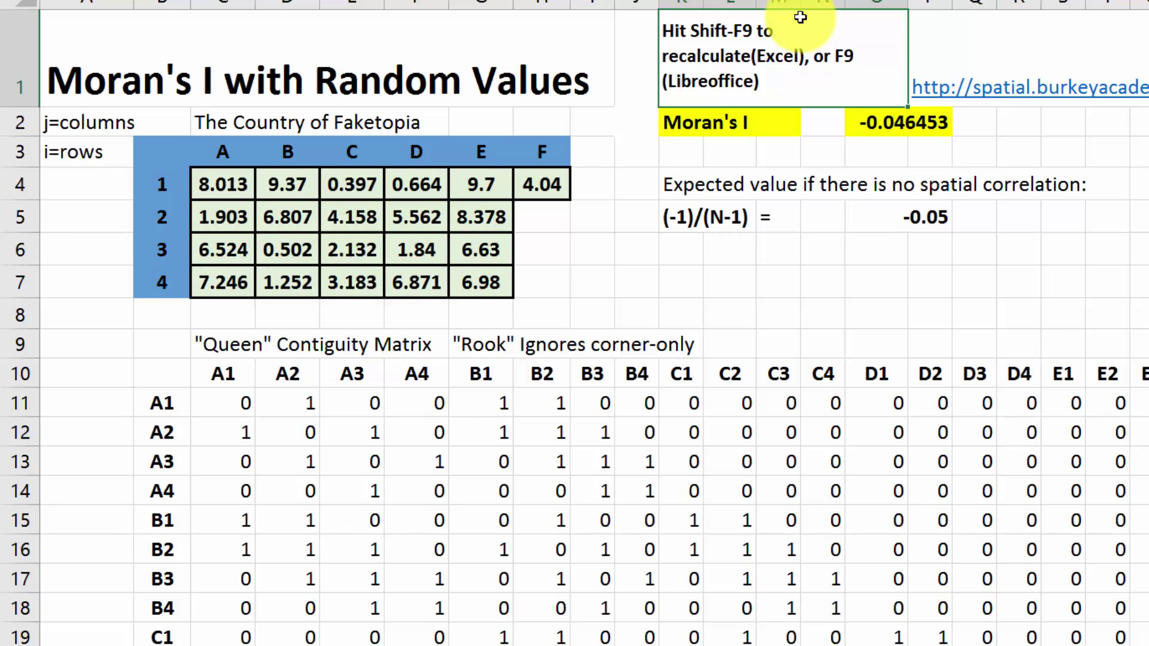
key(shift+F9)
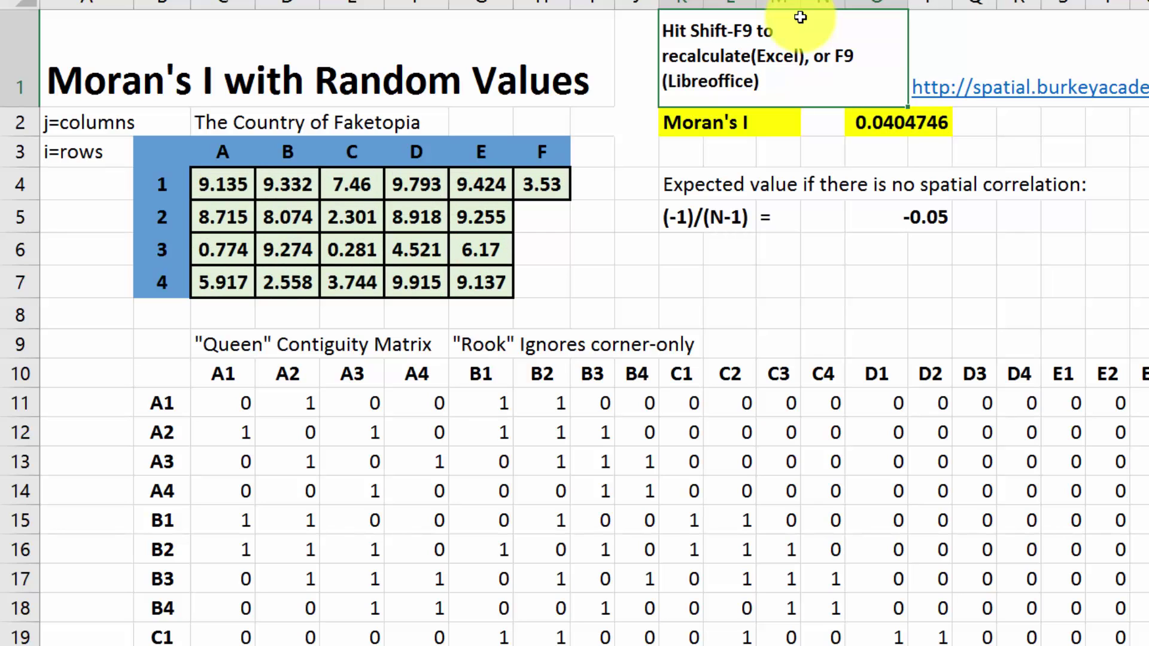
key(shift+F9)
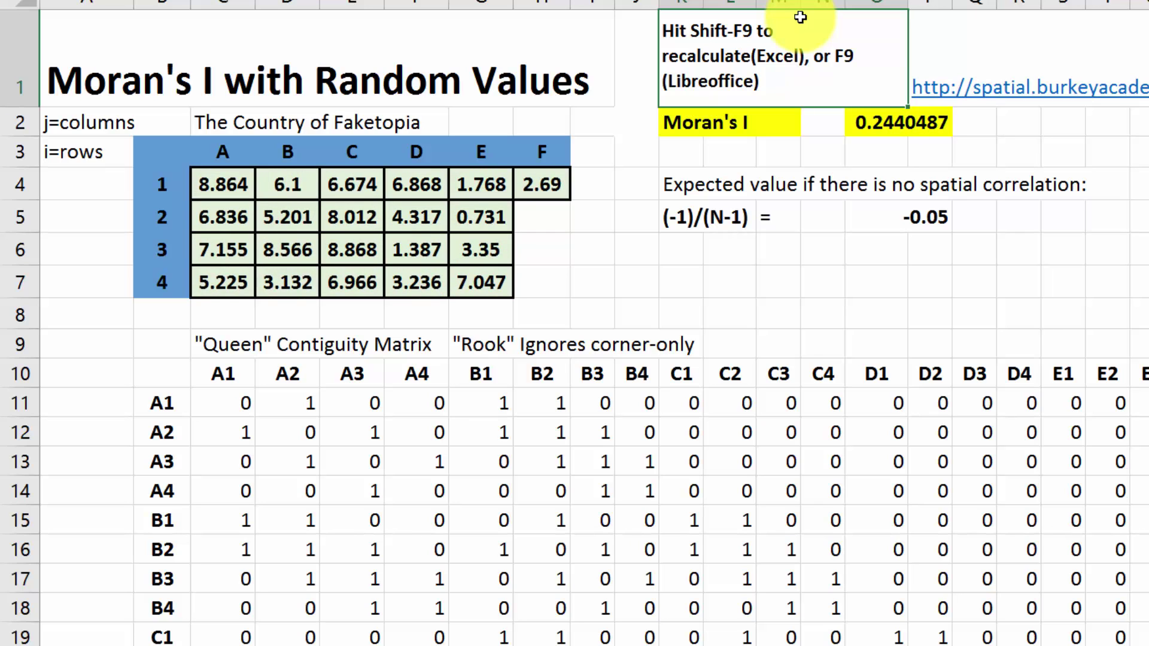
key(shift+F9)
key(shift+F9)
key(shift+F9)
key(shift+F9)
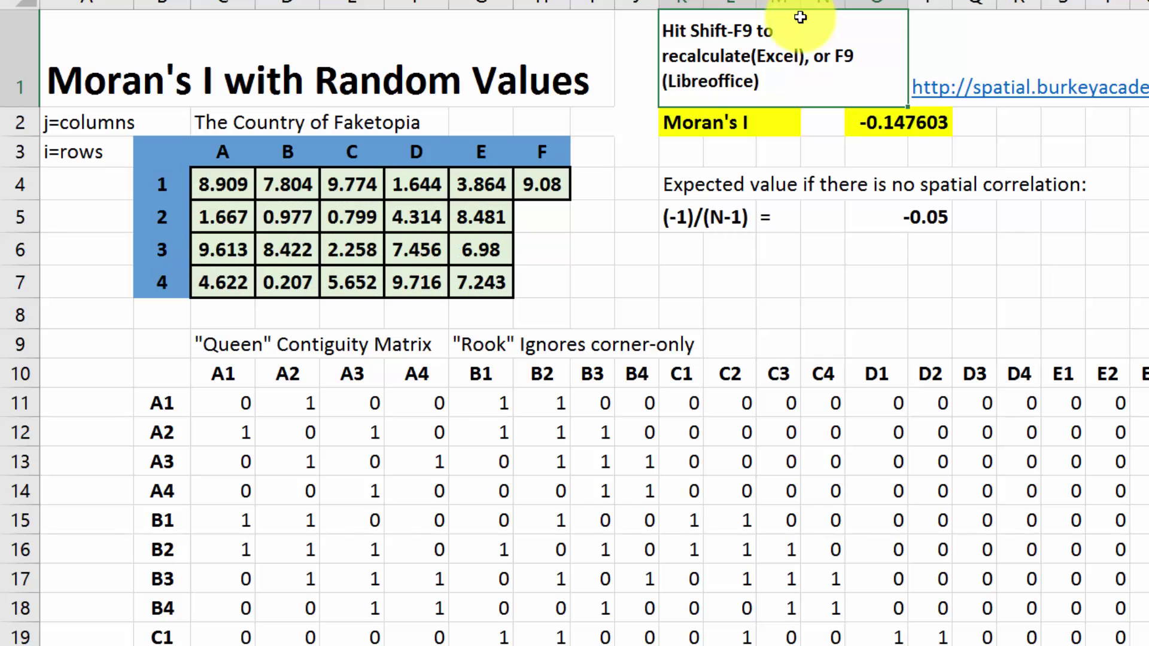
key(shift+F9)
key(shift+F9)
key(shift+F9)
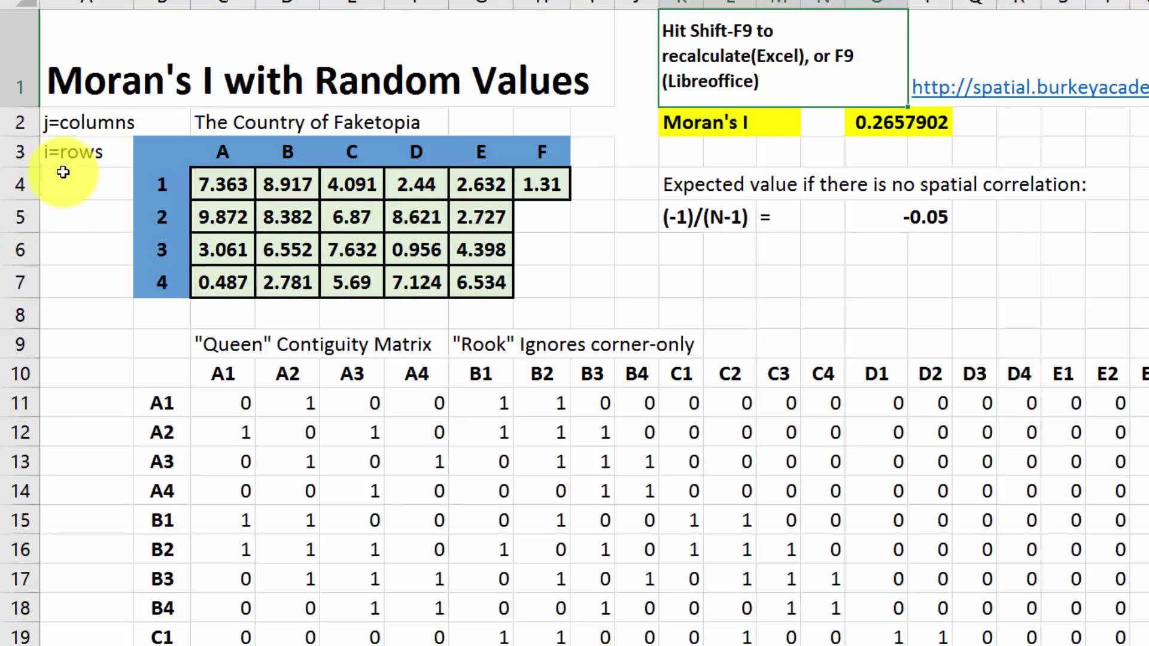
- Examine the value clusters in Faketopia regions A1 to B2 and D3 to E4 alongside the Moran's I result
drag(219, 179, 304, 216)
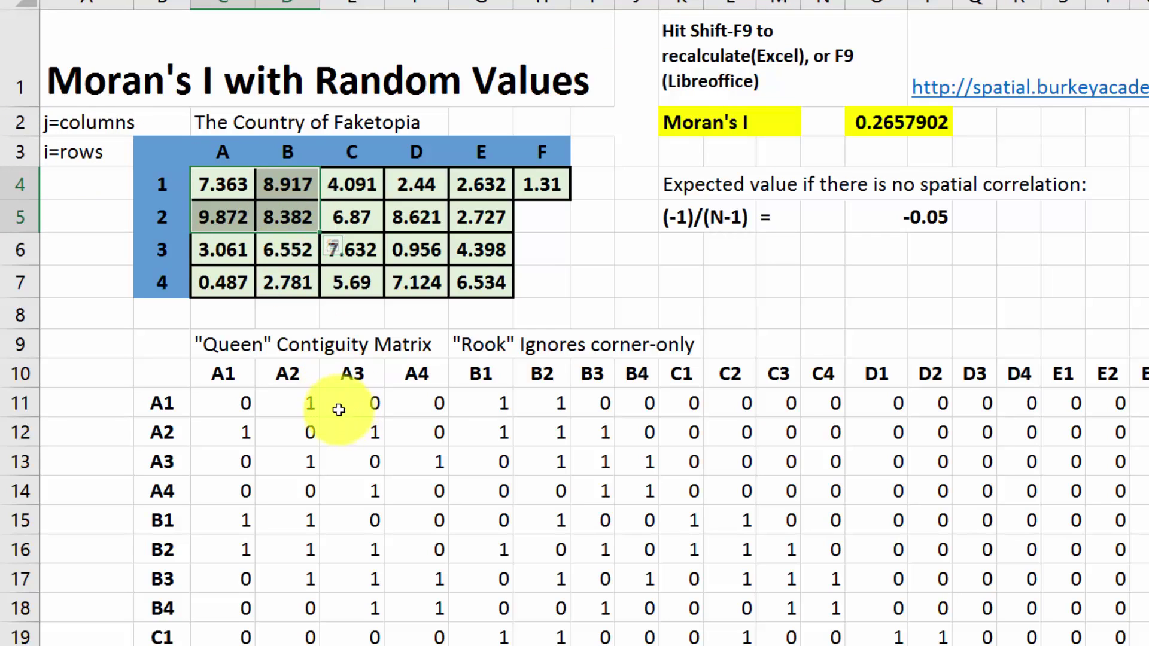
drag(488, 278, 477, 257)
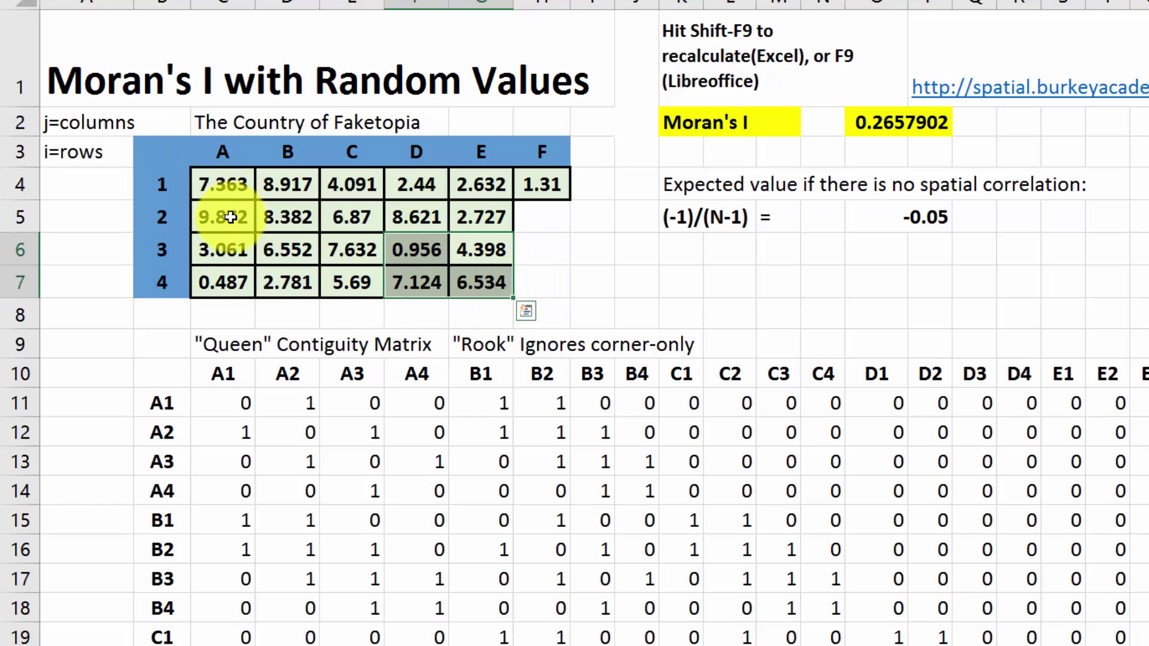
drag(224, 217, 280, 192)
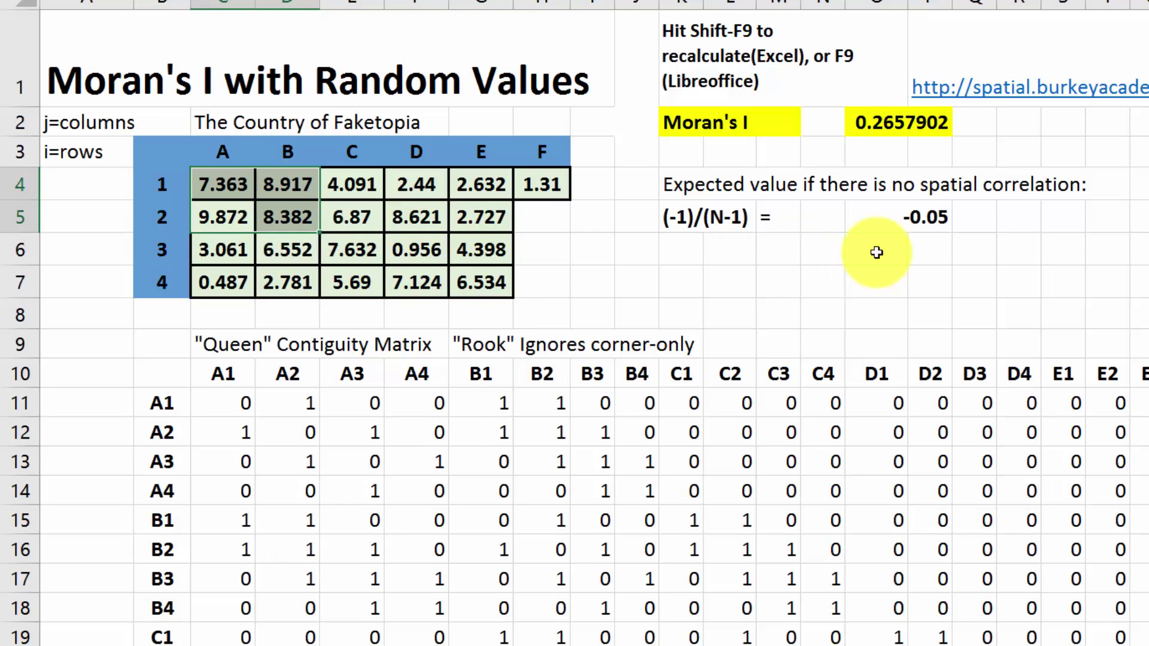
click(880, 121)
click(670, 154)
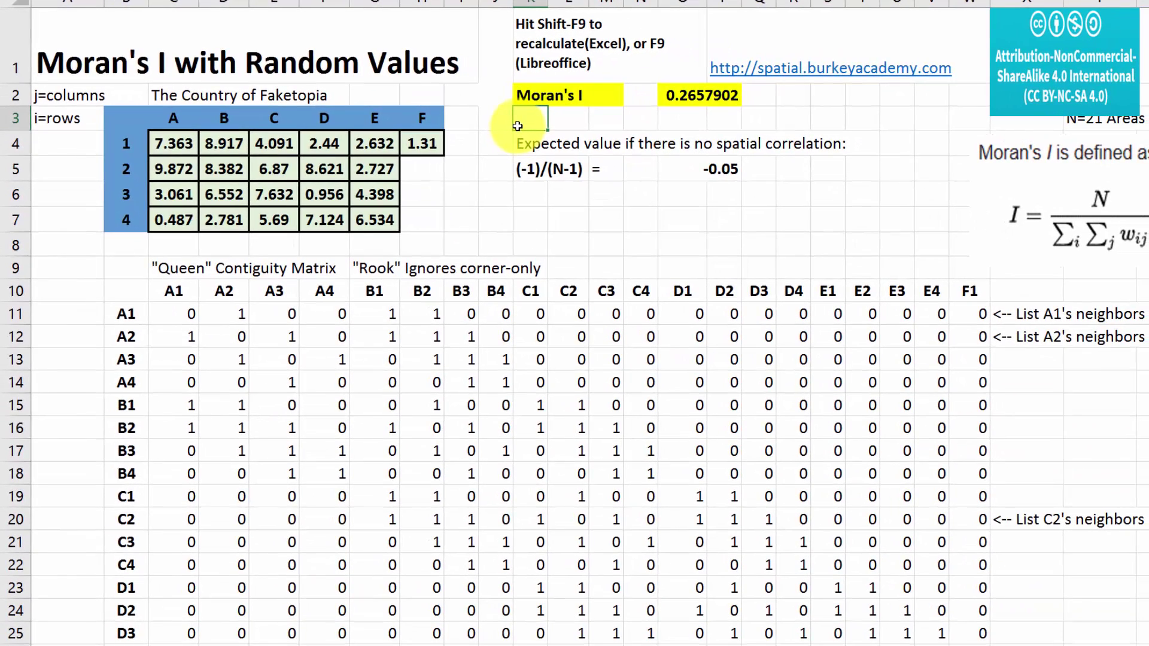
- Highlight the whole contiguity matrix from its column headings down to row F1 for review
scroll(474, 192, down, 2)
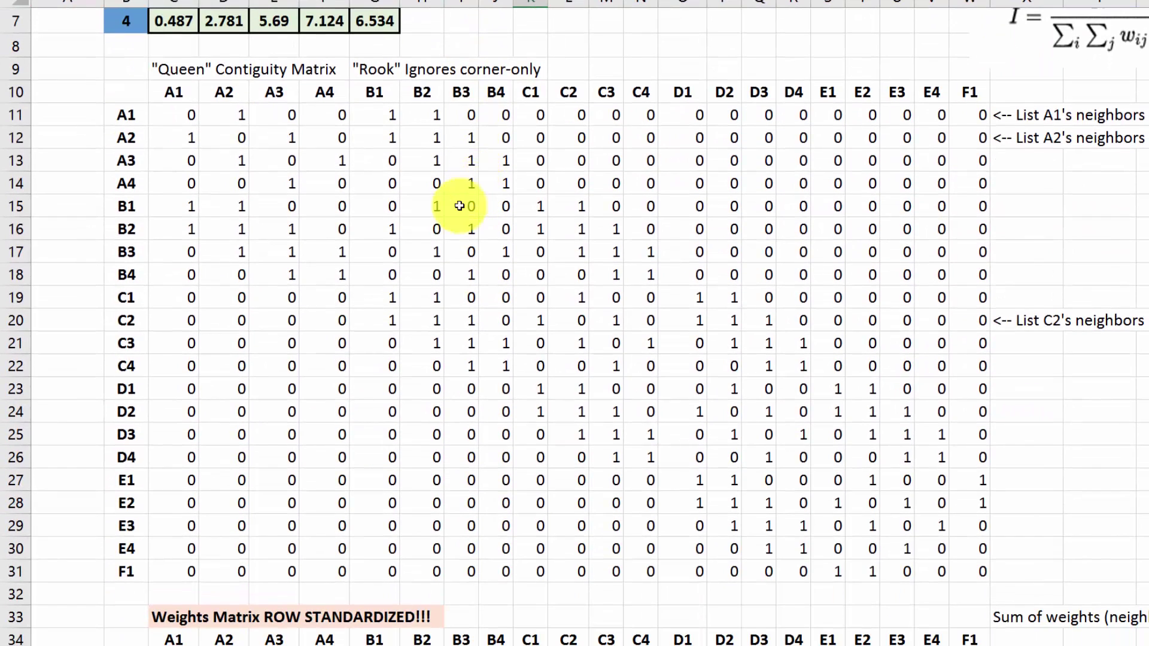
drag(173, 92, 1005, 559)
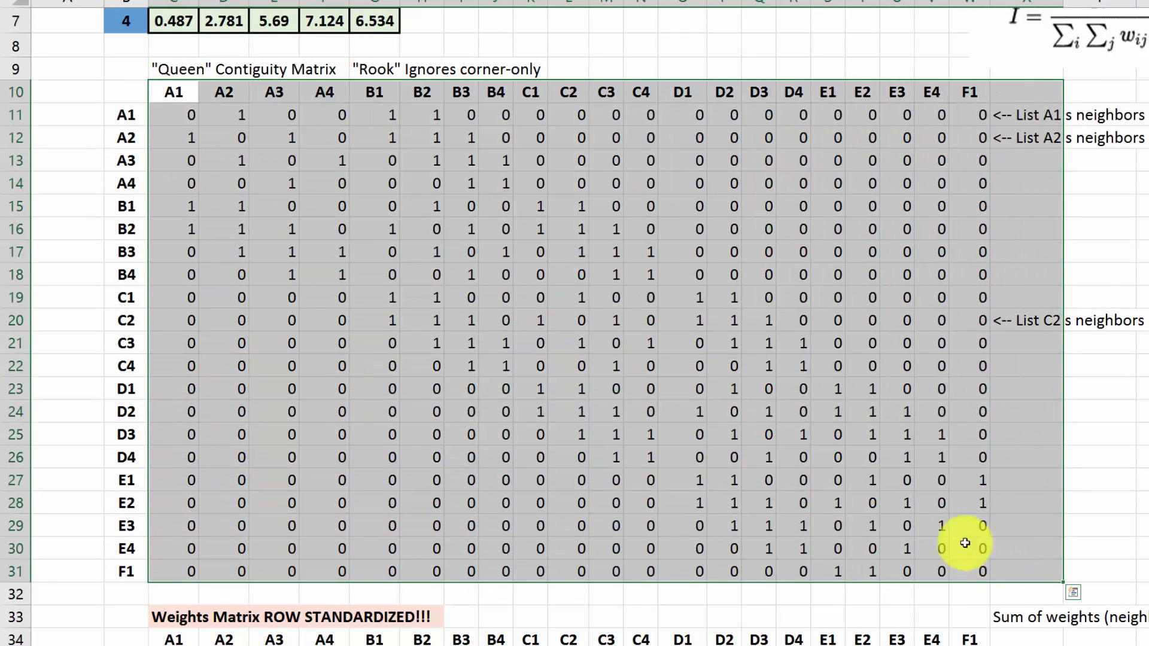
- Move the Moran's I formula picture next to the Faketopia map, over the expected value cells
scroll(966, 533, up, 2)
drag(1087, 197, 615, 142)
click(528, 223)
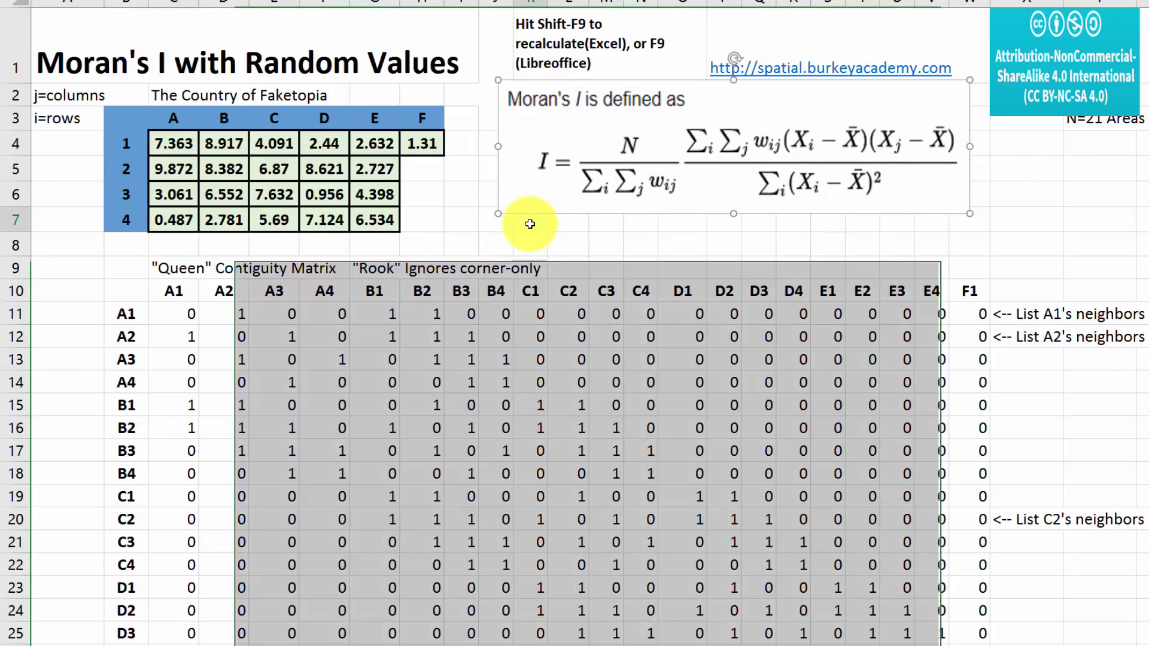